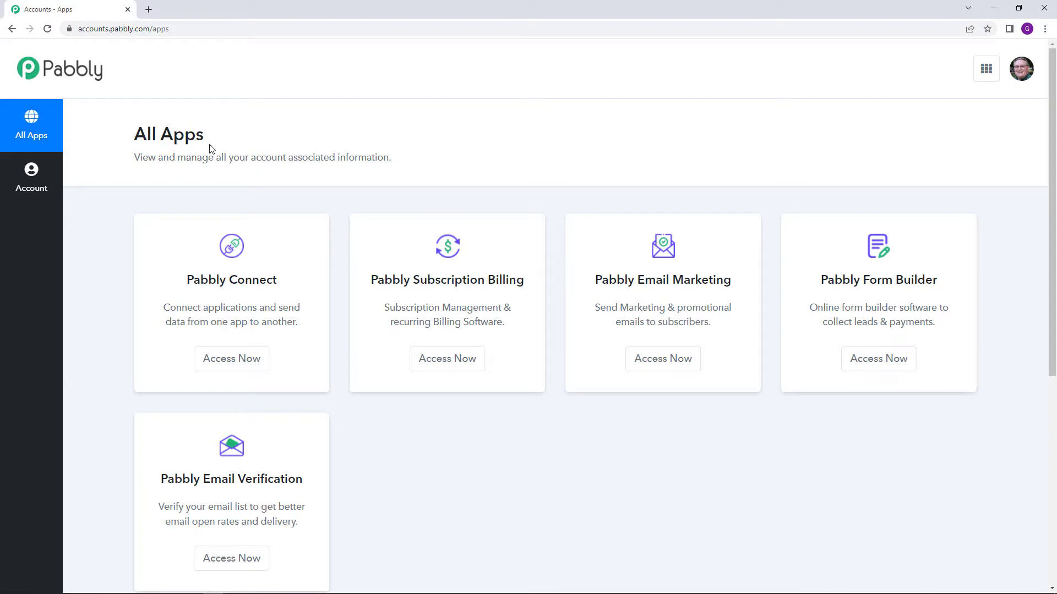
# Create a new Pabbly Connect workflow named 'Recruitment Automation'.
pyautogui.click(263, 359)
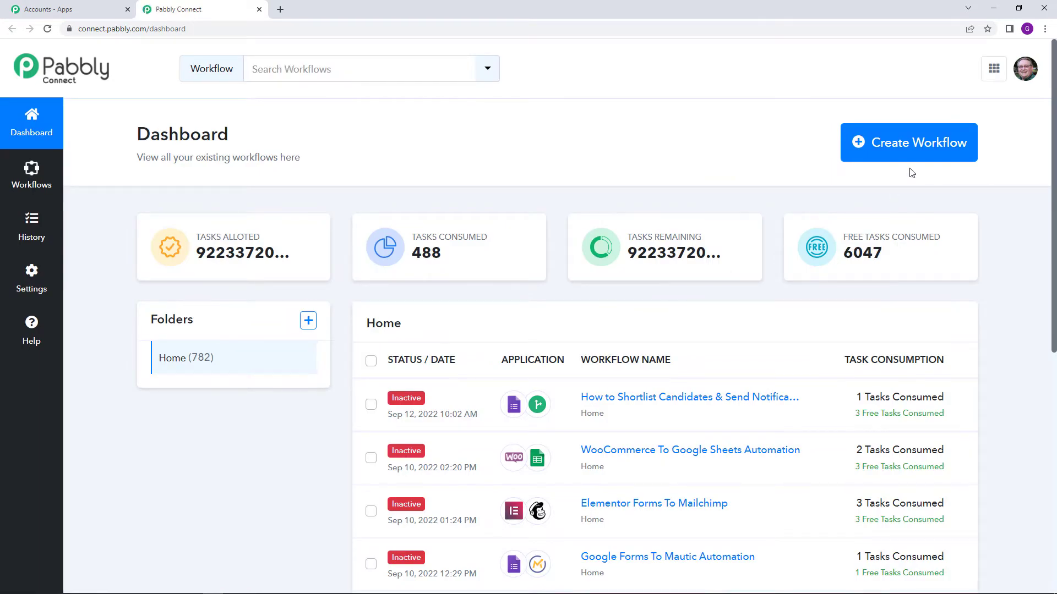
pyautogui.click(909, 144)
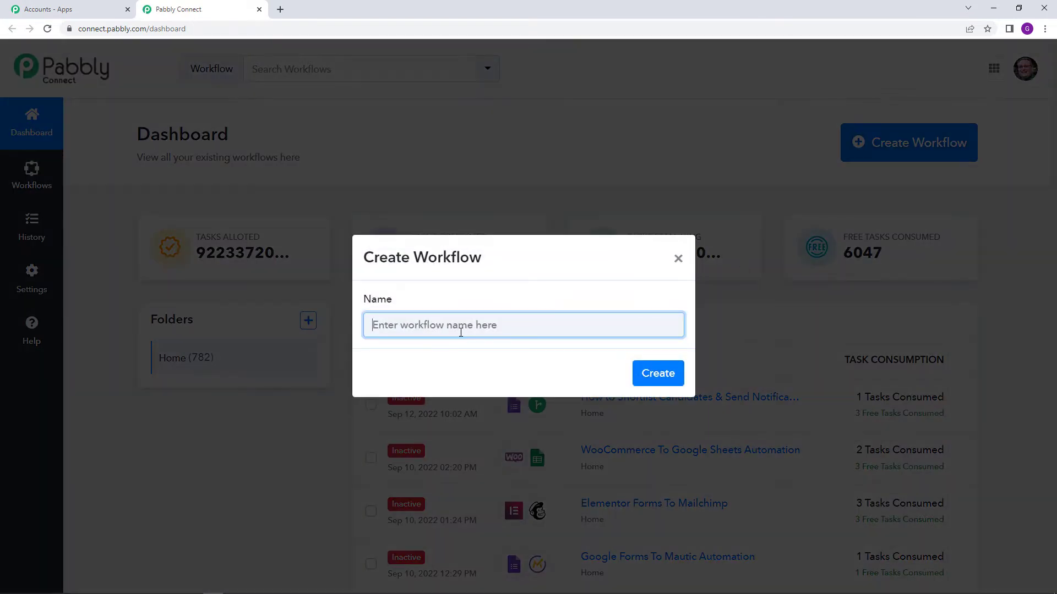
pyautogui.write('Recruitmaent Automation')
pyautogui.click(649, 382)
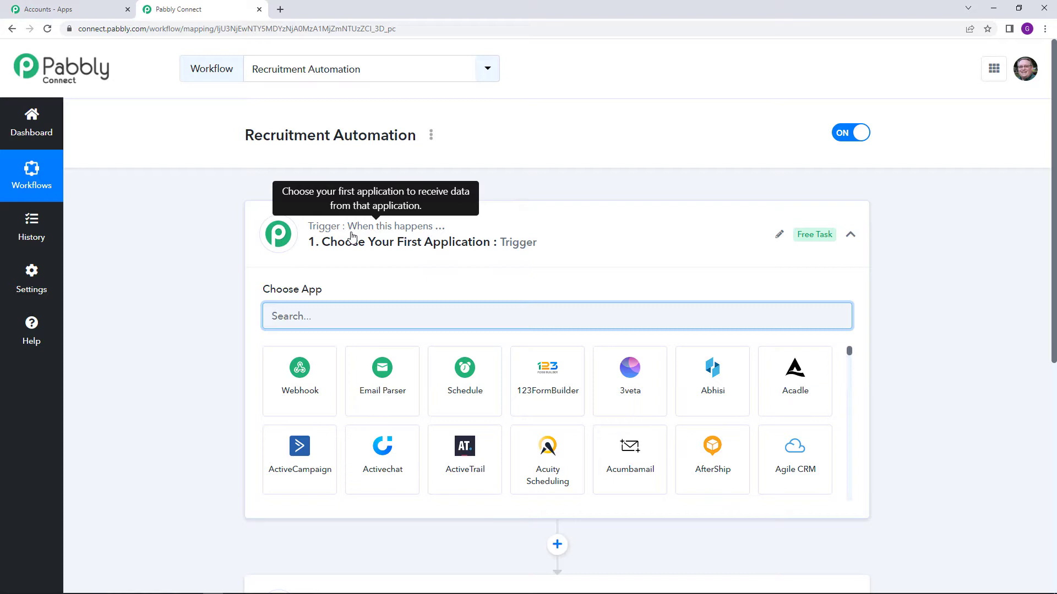
pyautogui.scroll(-5, 352, 242)
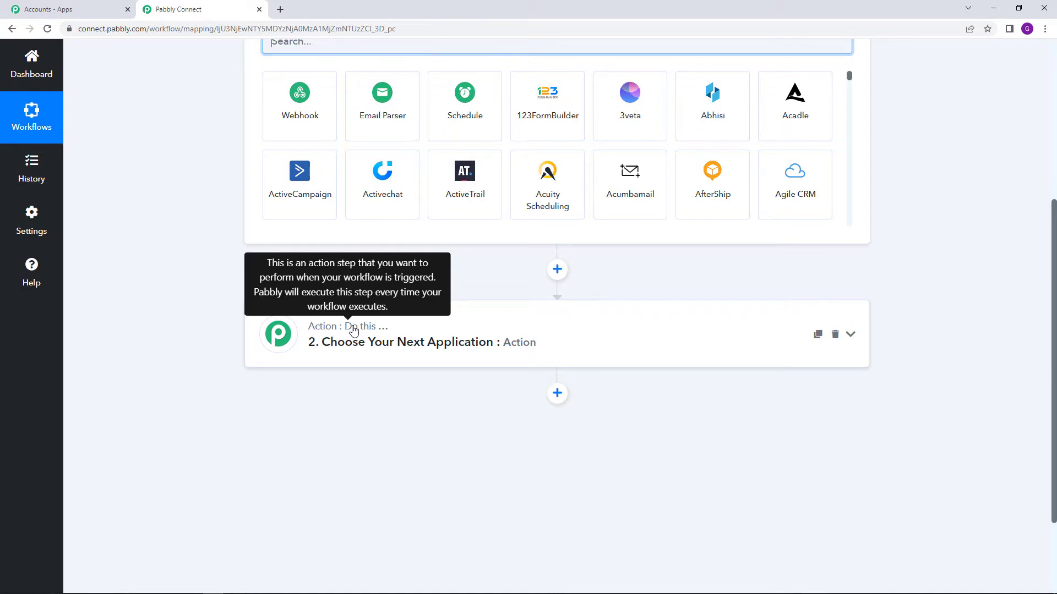
pyautogui.scroll(5, 353, 329)
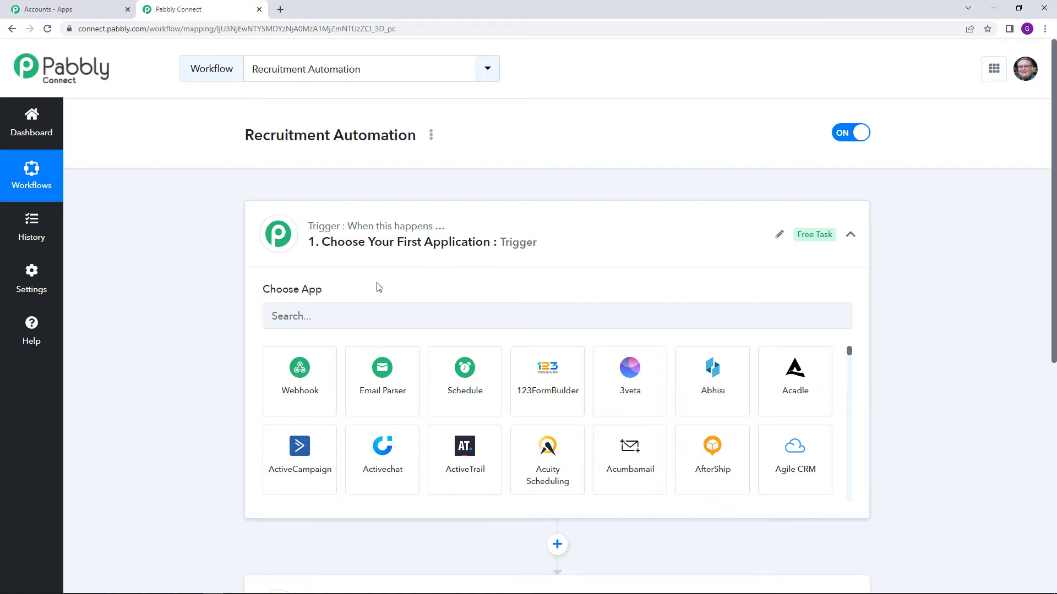
# Set the trigger app to Google Forms with the New Response Received event.
pyautogui.click(371, 322)
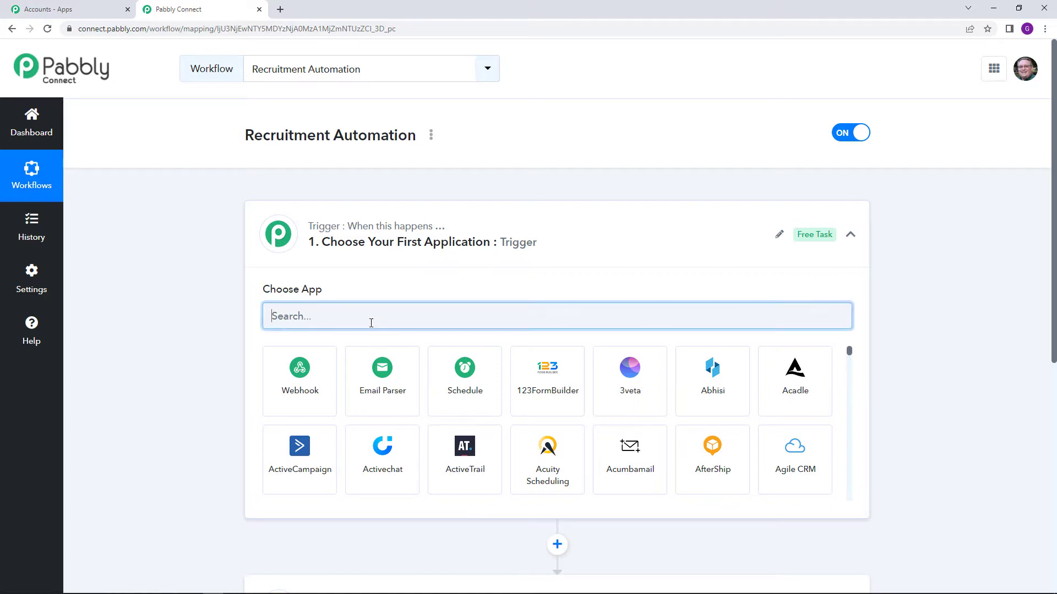
pyautogui.write('Goog')
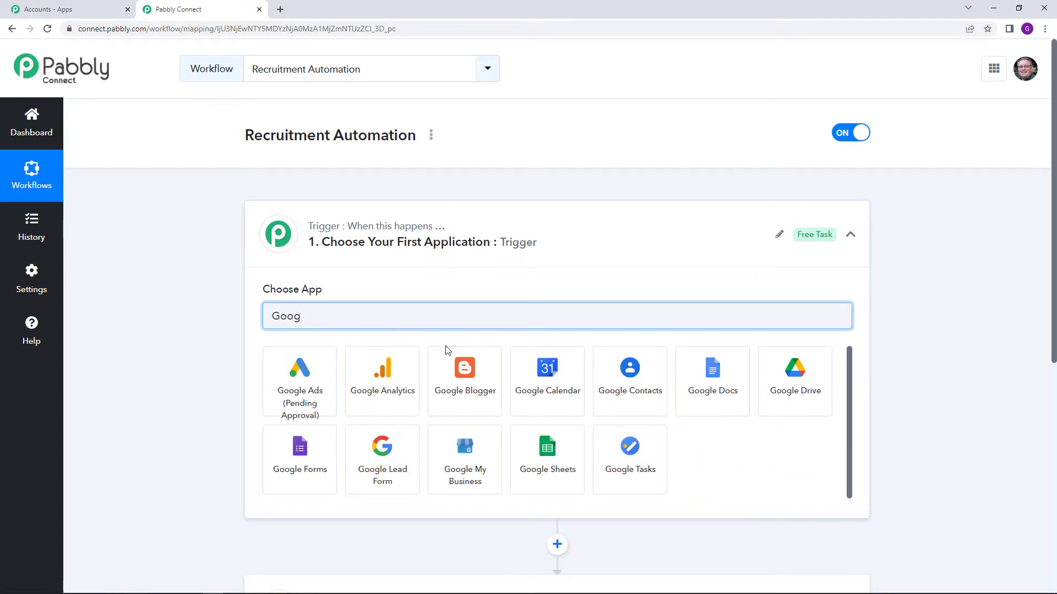
pyautogui.click(334, 455)
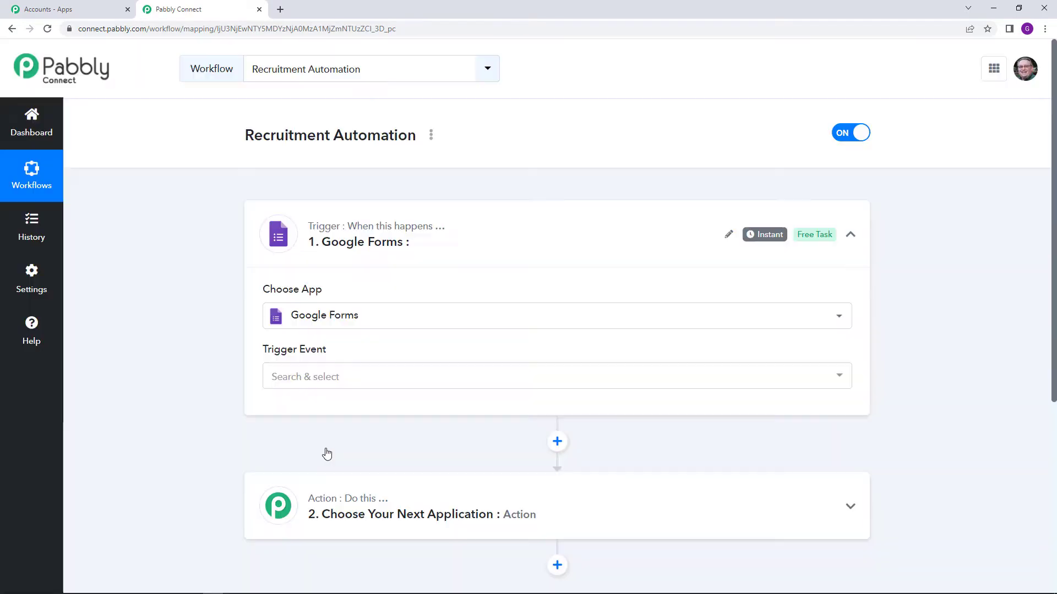
pyautogui.click(359, 376)
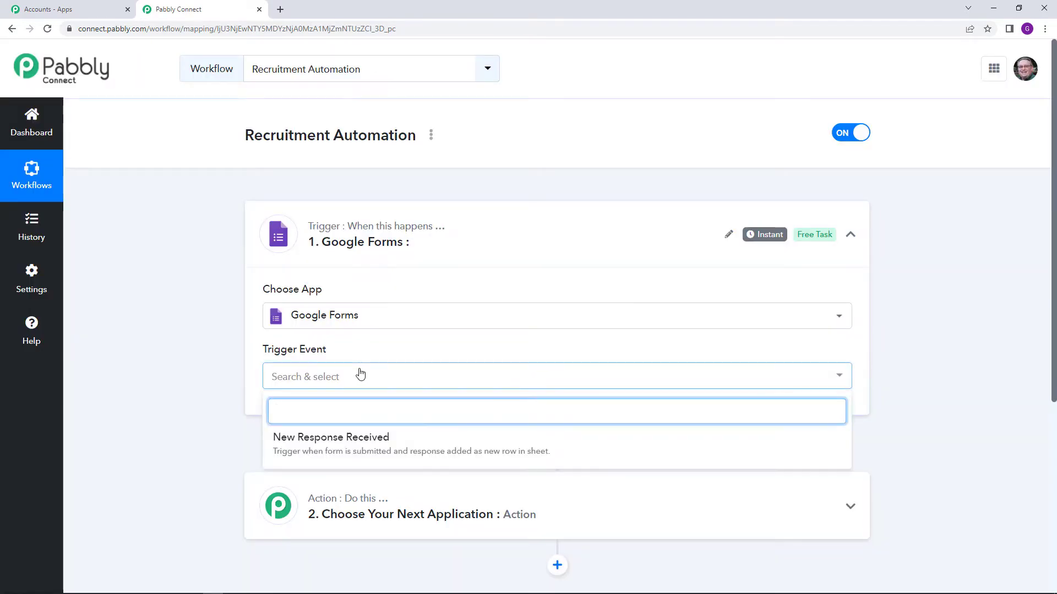
pyautogui.click(406, 452)
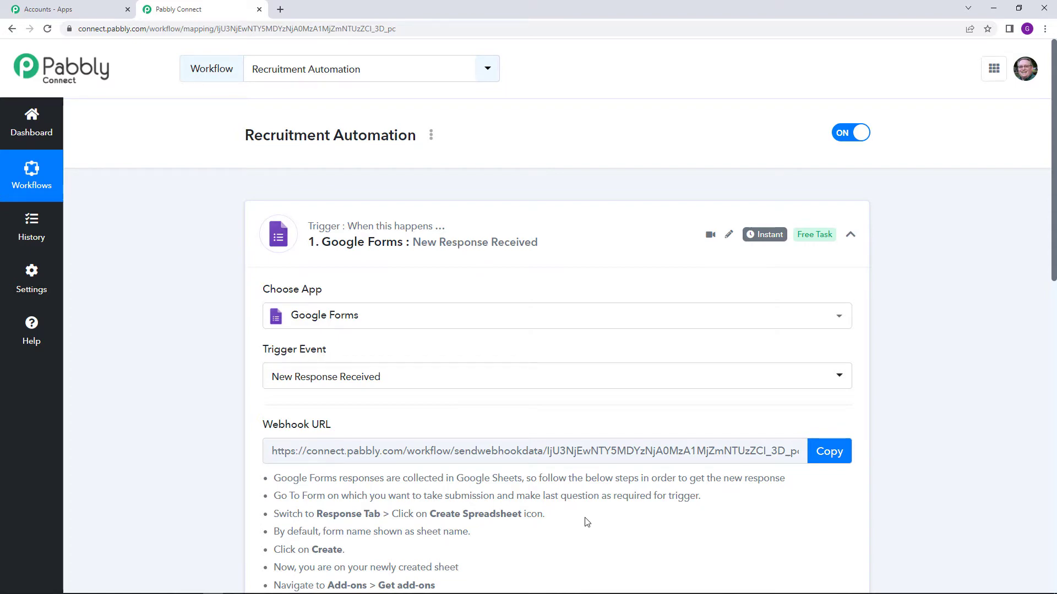
pyautogui.scroll(-3, 574, 510)
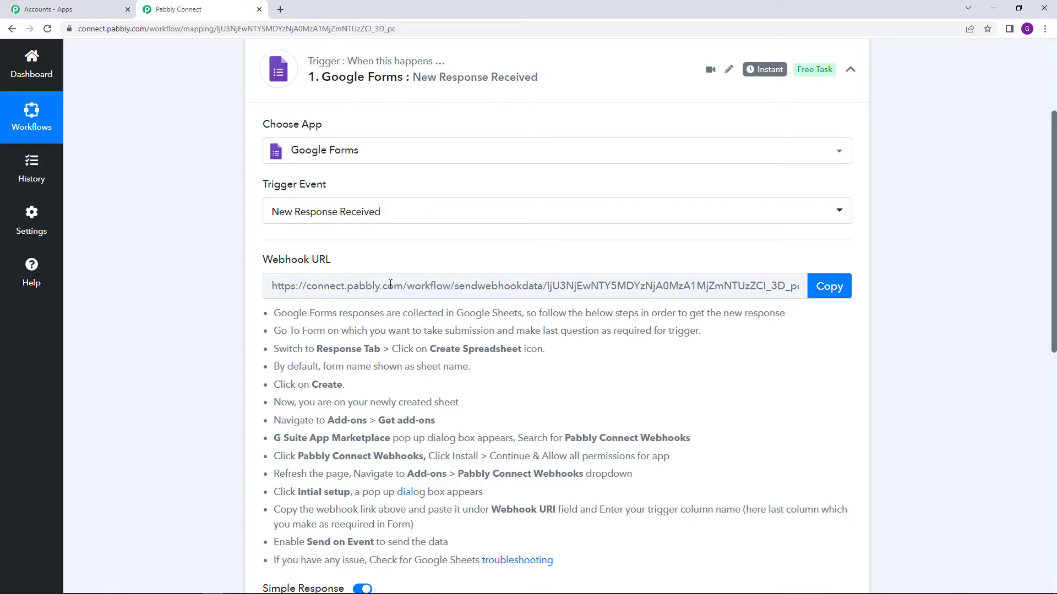
# Copy the webhook URL and open the 'Recruitment form Pabbly' form in Google Forms.
pyautogui.click(825, 292)
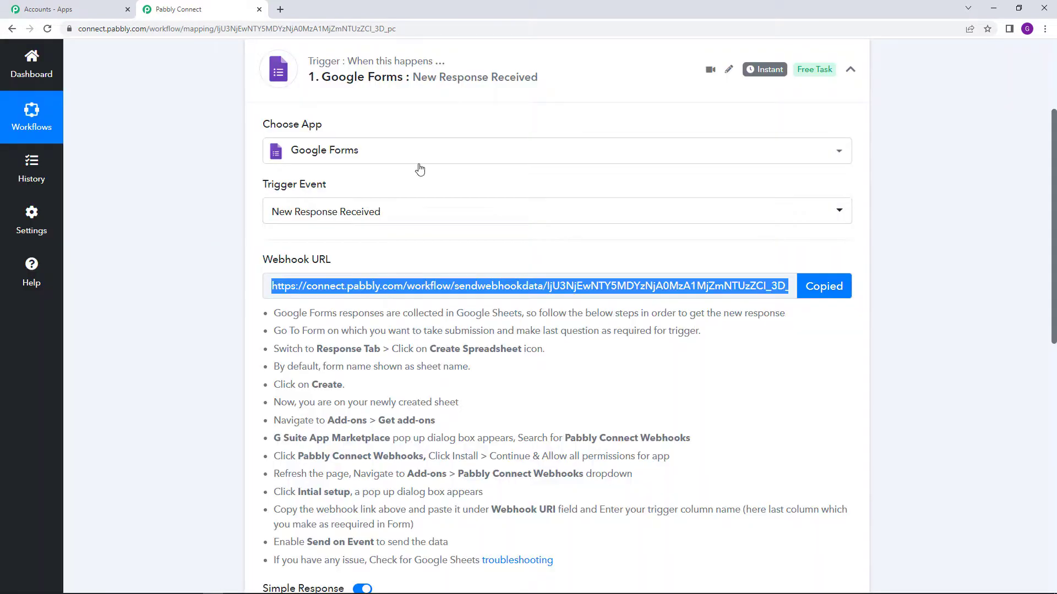
pyautogui.click(279, 10)
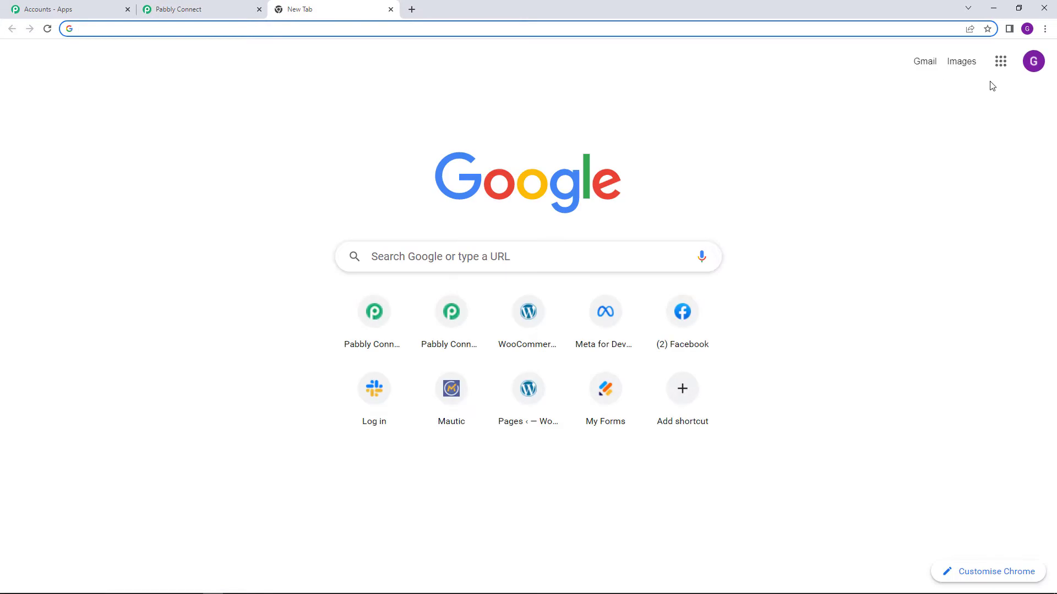
pyautogui.click(1002, 65)
pyautogui.scroll(-5, 892, 207)
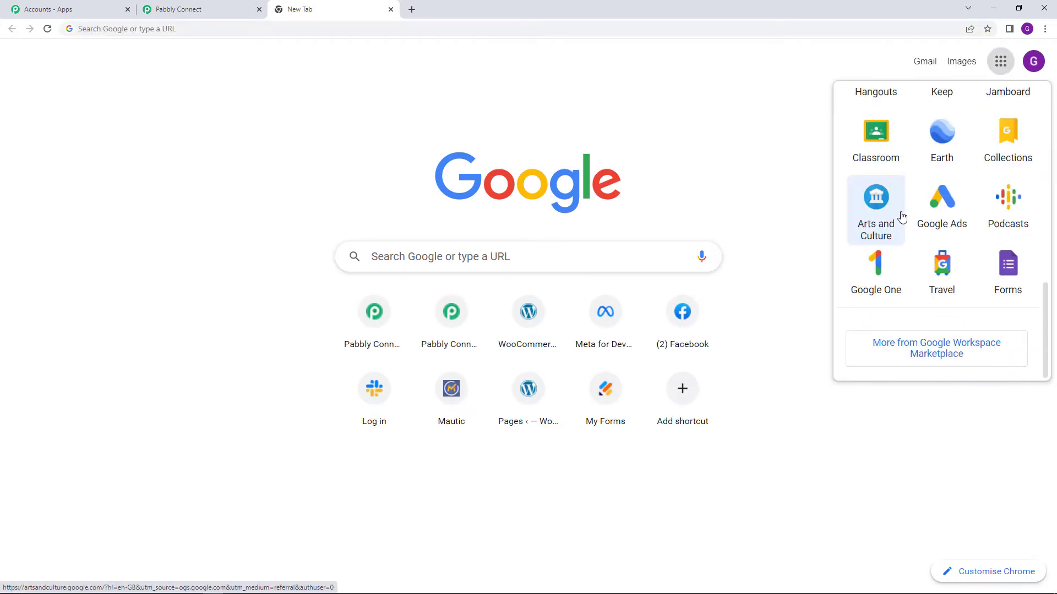
pyautogui.click(1024, 278)
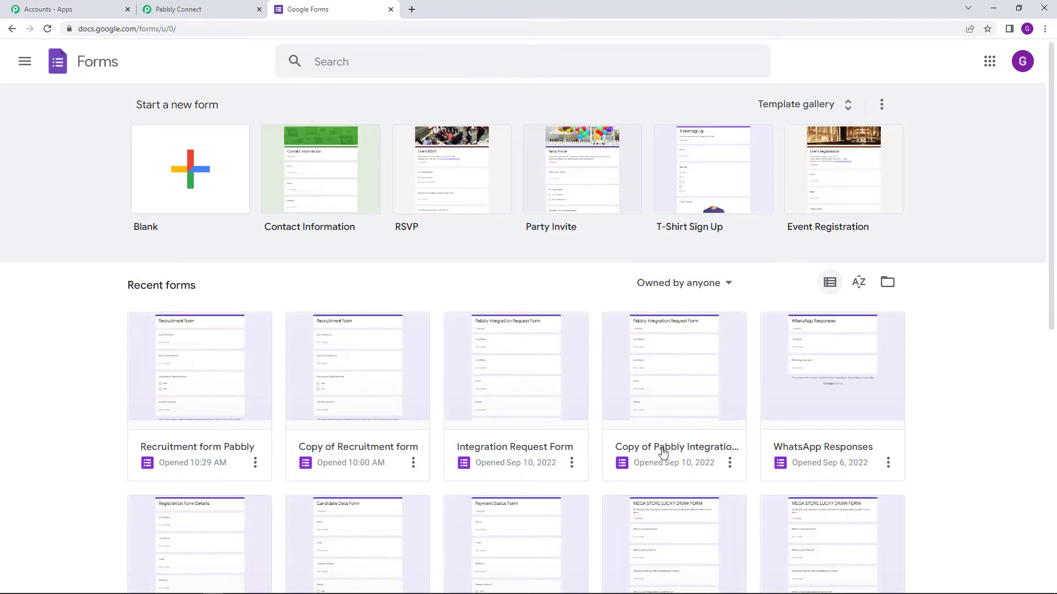
pyautogui.click(201, 401)
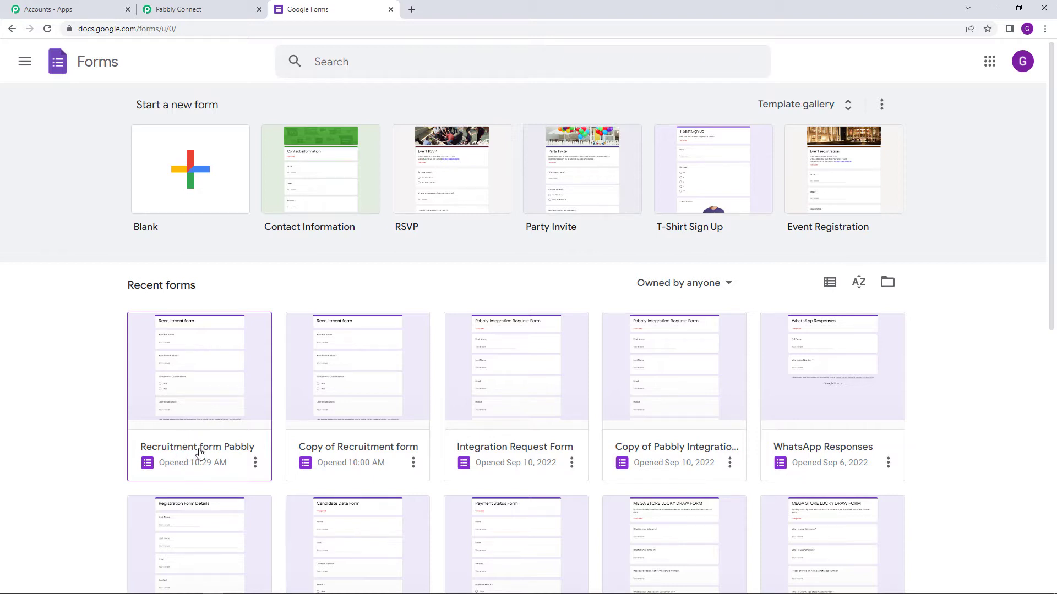
pyautogui.click(206, 395)
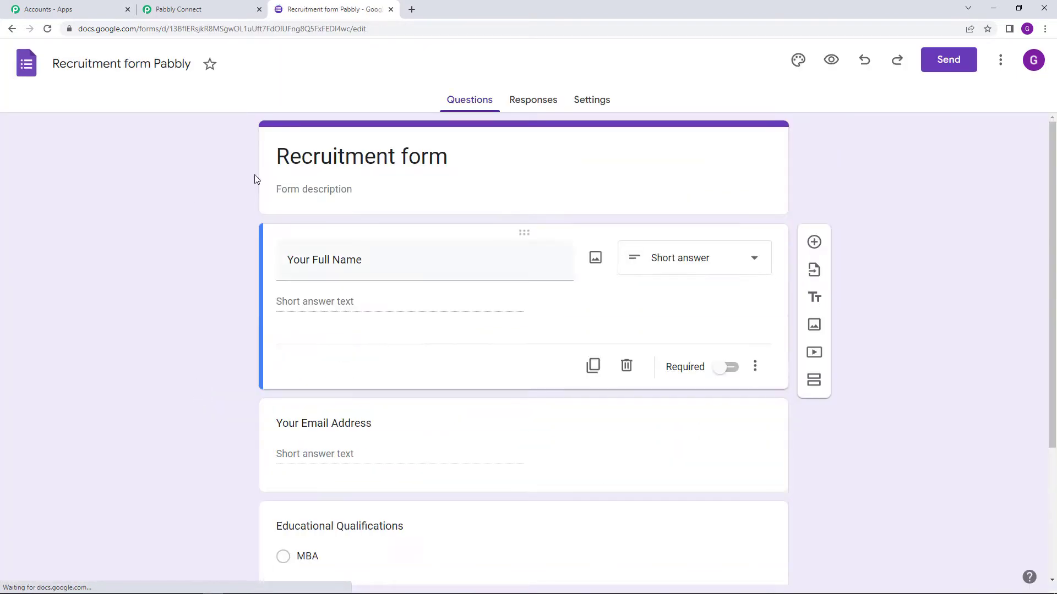
pyautogui.scroll(-2, 194, 248)
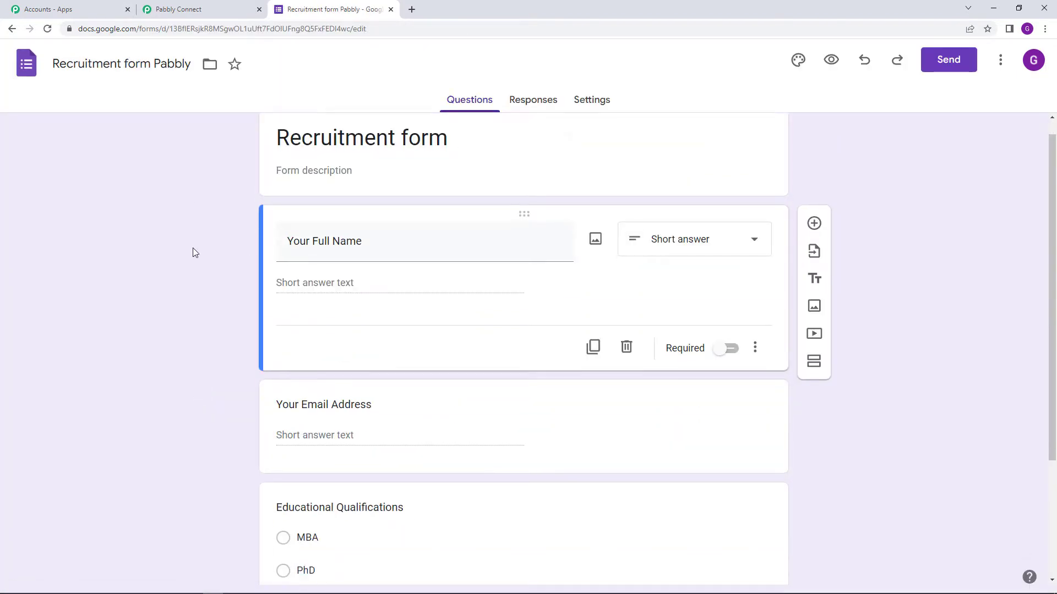
pyautogui.scroll(2, 193, 249)
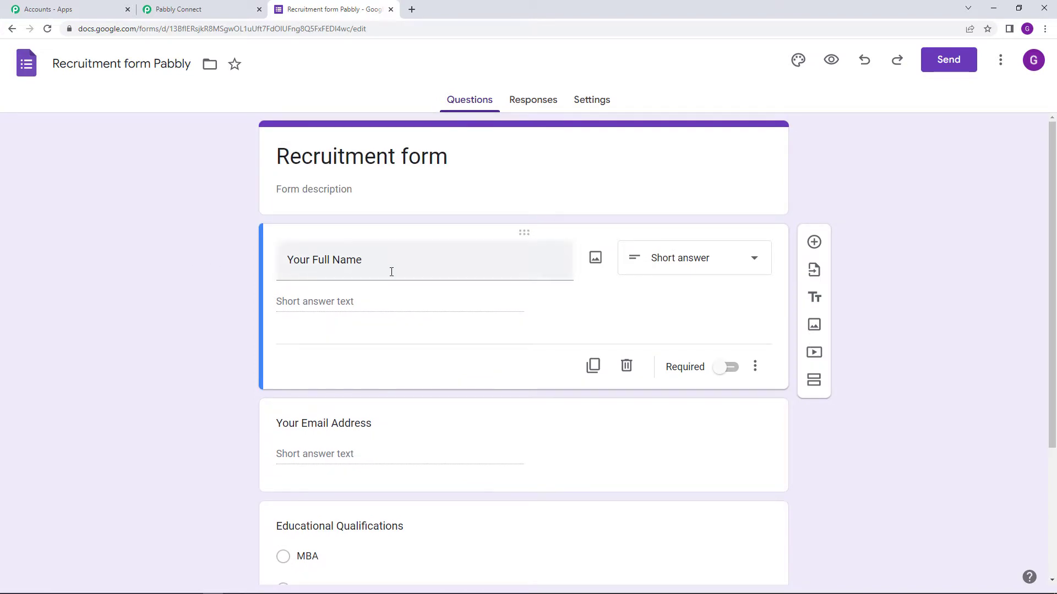
pyautogui.scroll(-2, 385, 330)
pyautogui.scroll(-1, 385, 349)
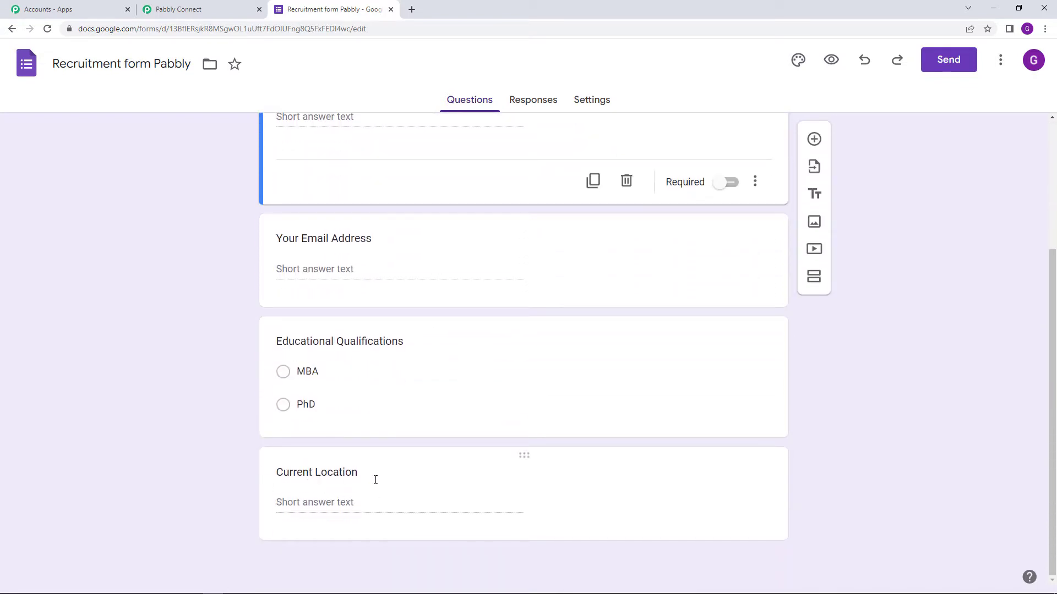
pyautogui.scroll(3, 380, 487)
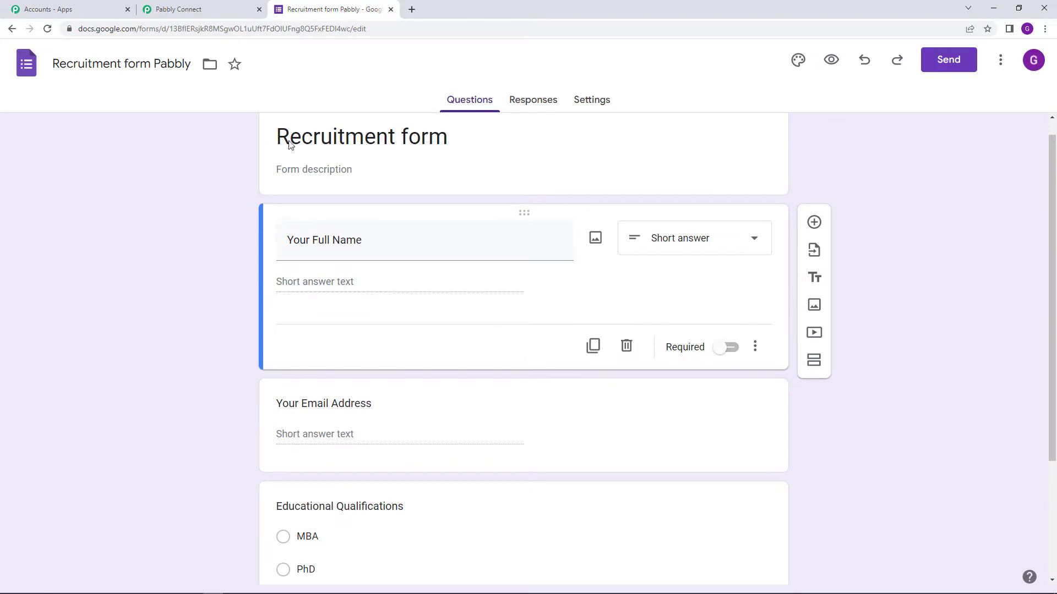
pyautogui.scroll(-2, 207, 322)
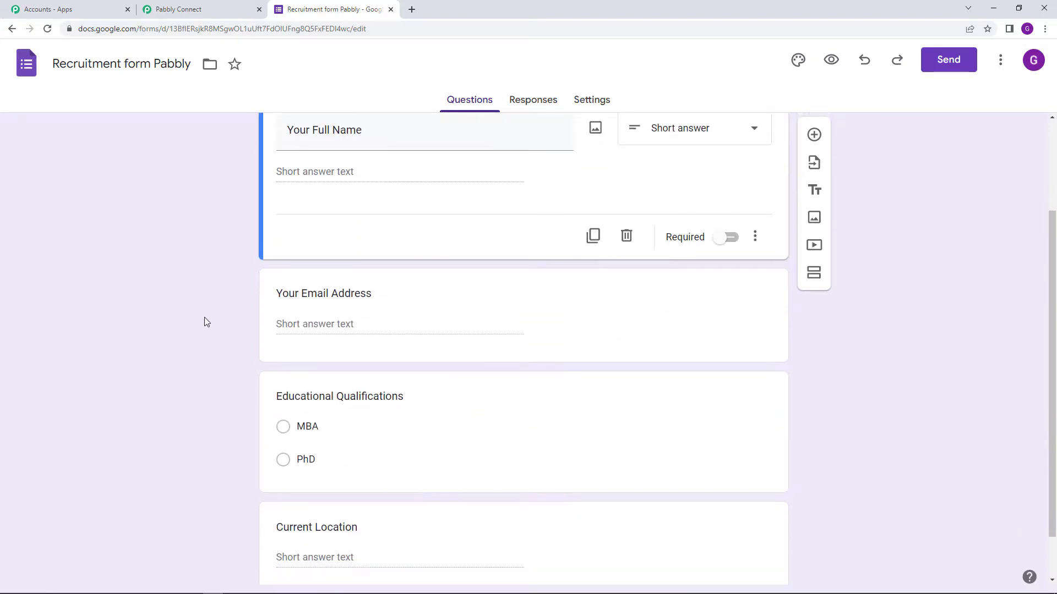
pyautogui.scroll(-1, 207, 322)
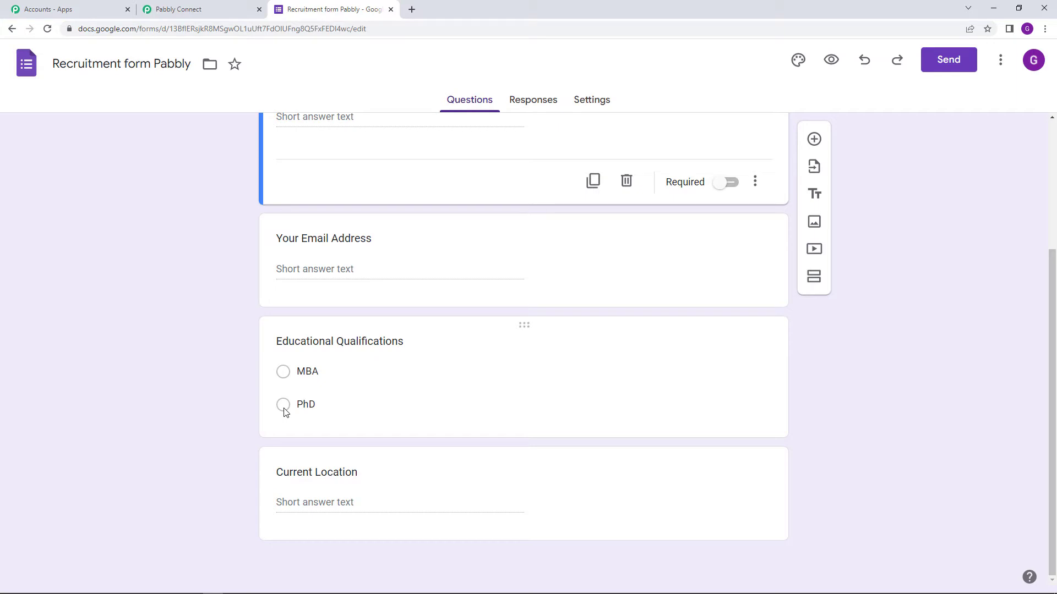
pyautogui.scroll(3, 200, 365)
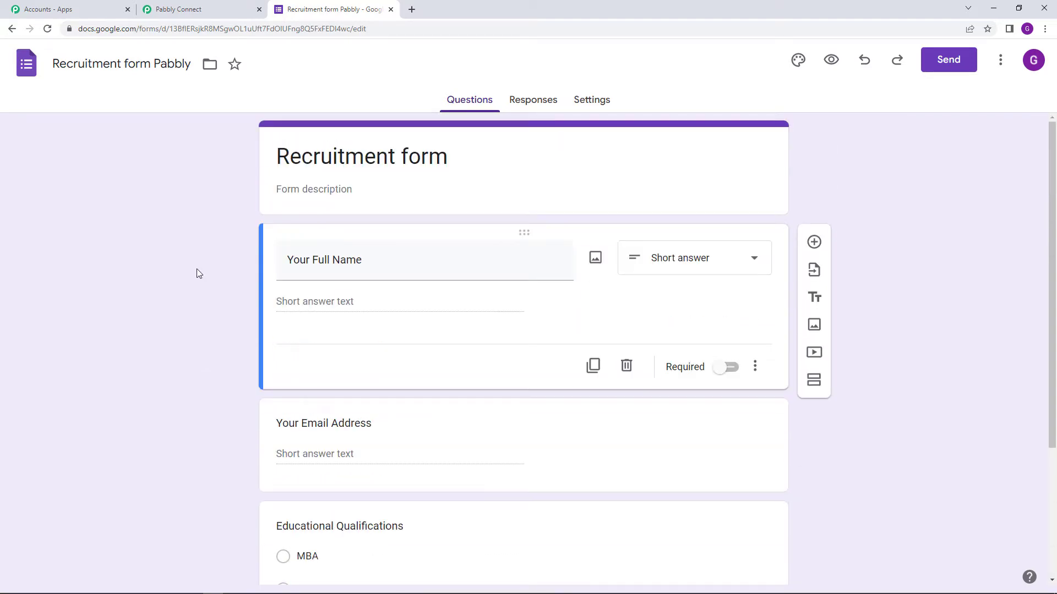
pyautogui.click(184, 9)
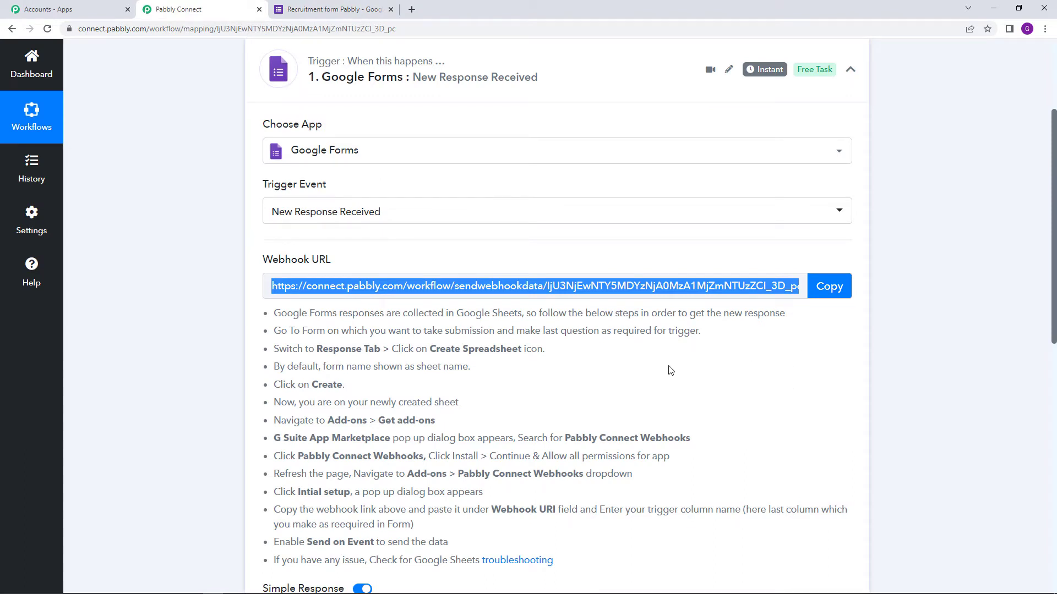
pyautogui.click(355, 9)
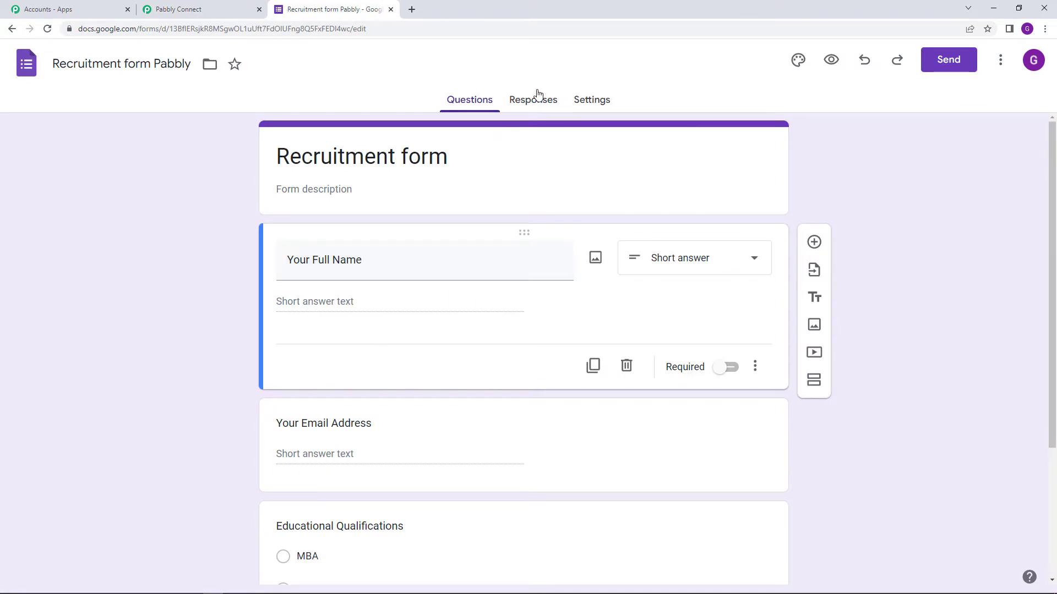
# From the Responses tab, create the linked spreadsheet 'Recruitment form Pabbly (Responses)'.
pyautogui.click(539, 107)
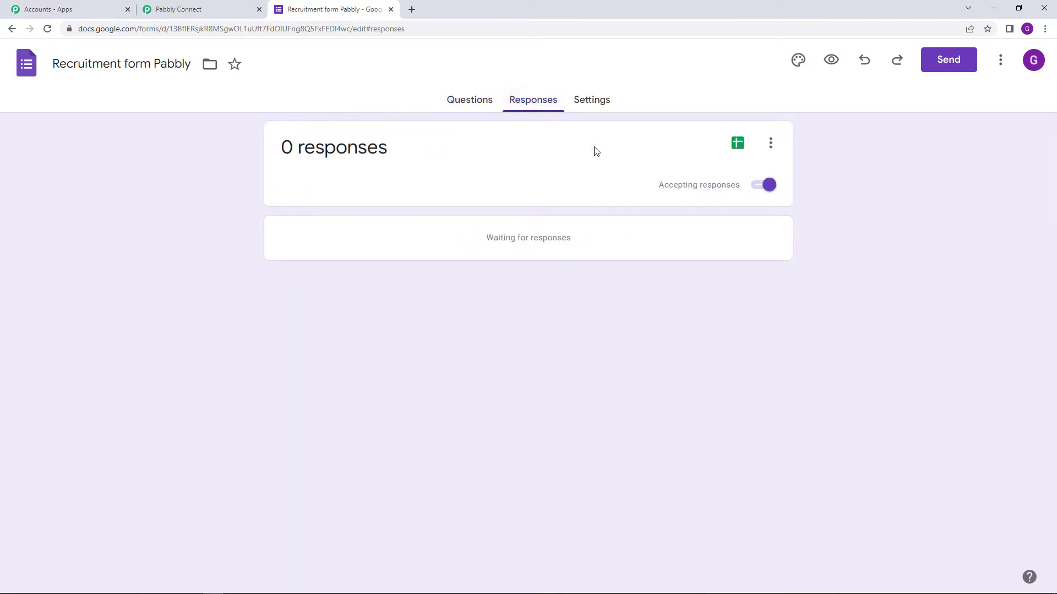
pyautogui.click(737, 144)
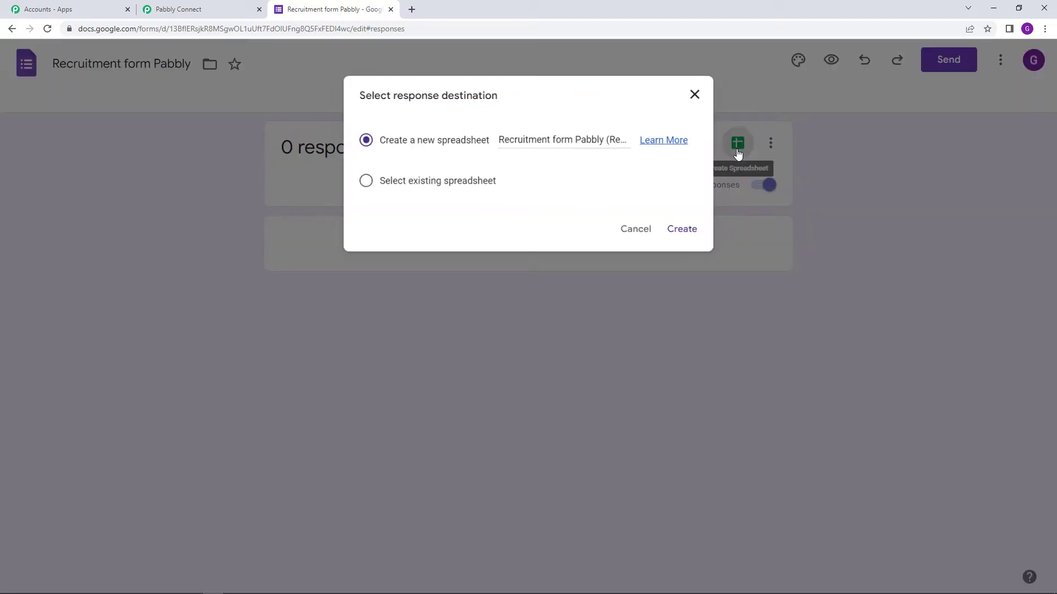
pyautogui.click(696, 242)
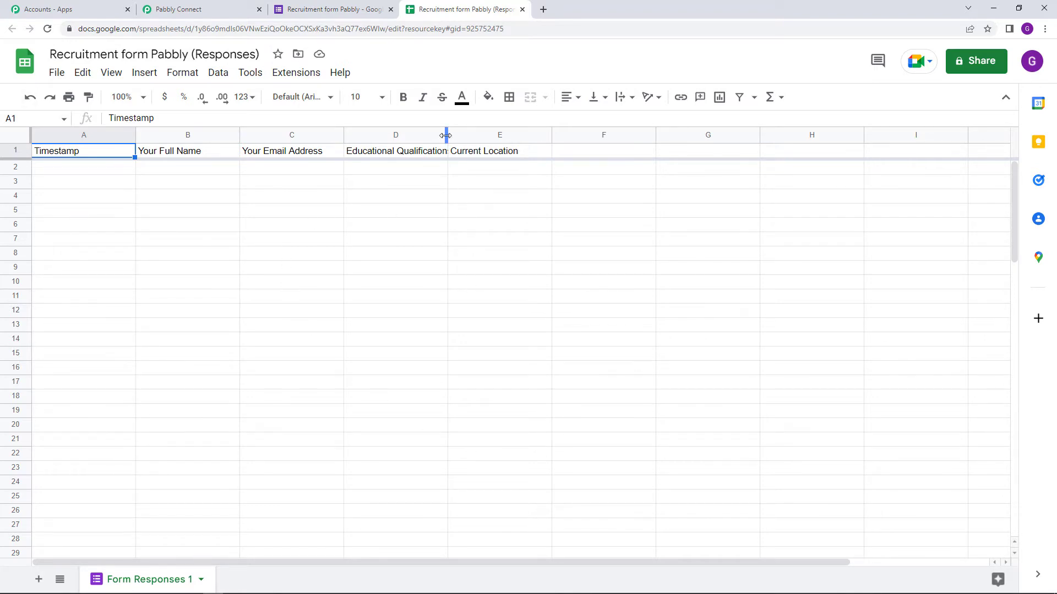
# Widen column D so 'Educational Qualifications' fits, and bring up the Extensions menu.
pyautogui.moveTo(448, 136); pyautogui.dragTo(459, 137)
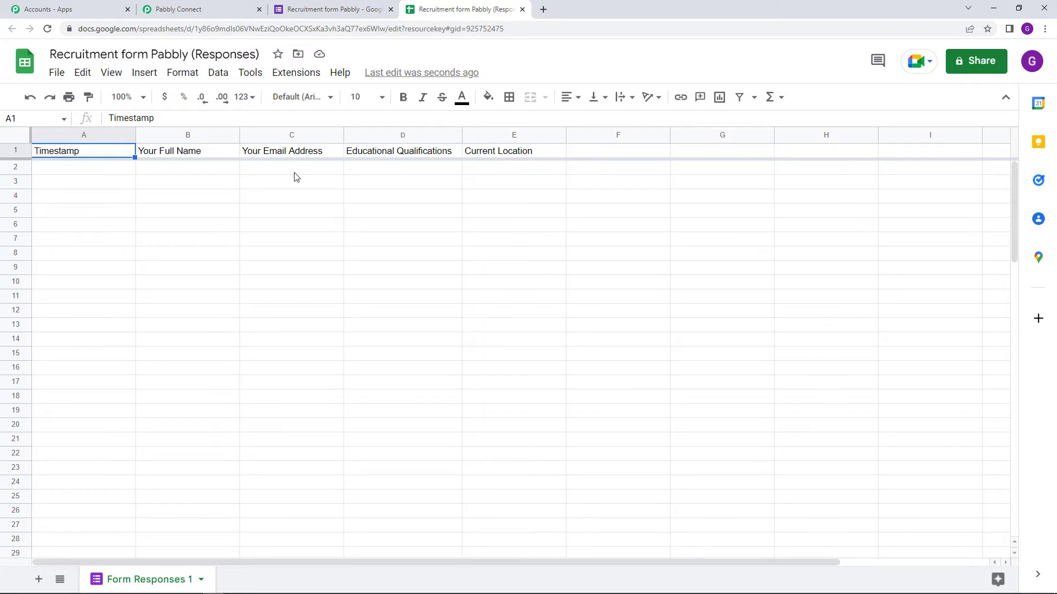
pyautogui.click(310, 78)
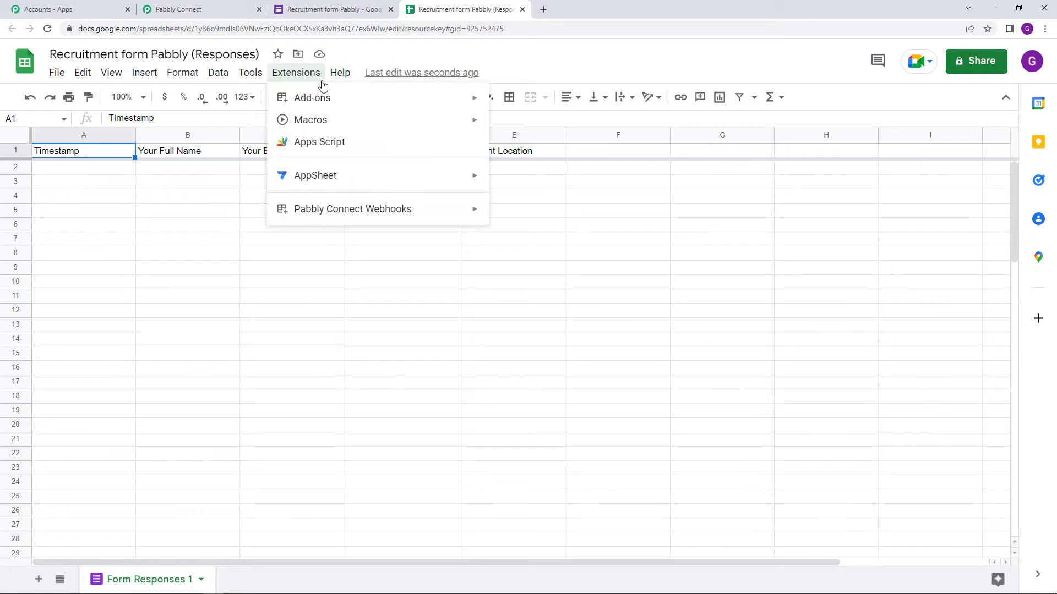
# Search the Marketplace for 'pabbly', confirm Pabbly Connect Webhooks is installed, and close it.
pyautogui.moveTo(349, 107)
pyautogui.click(546, 110)
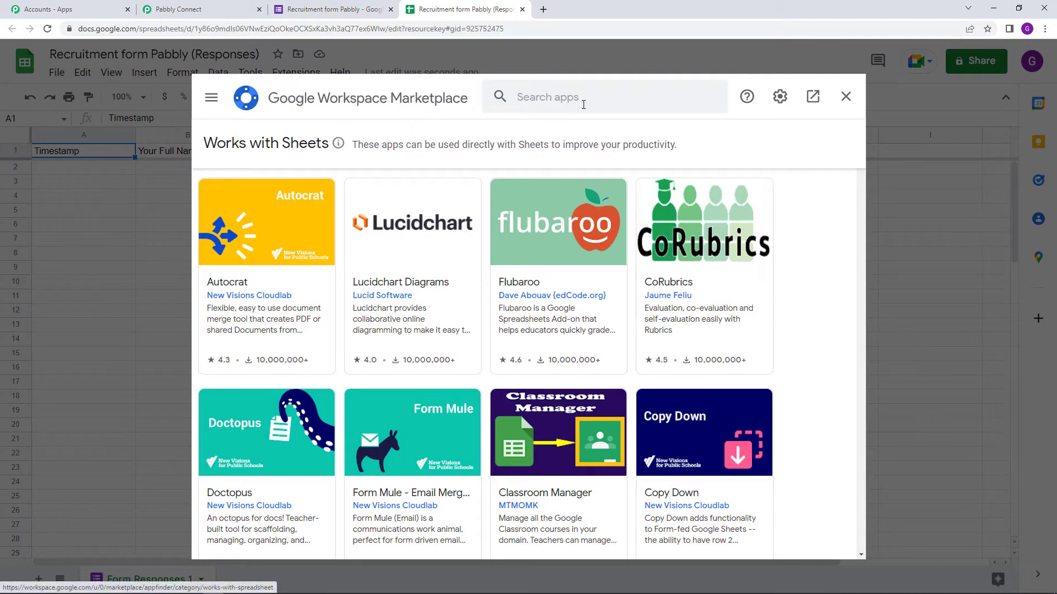
pyautogui.click(584, 102)
pyautogui.write('p')
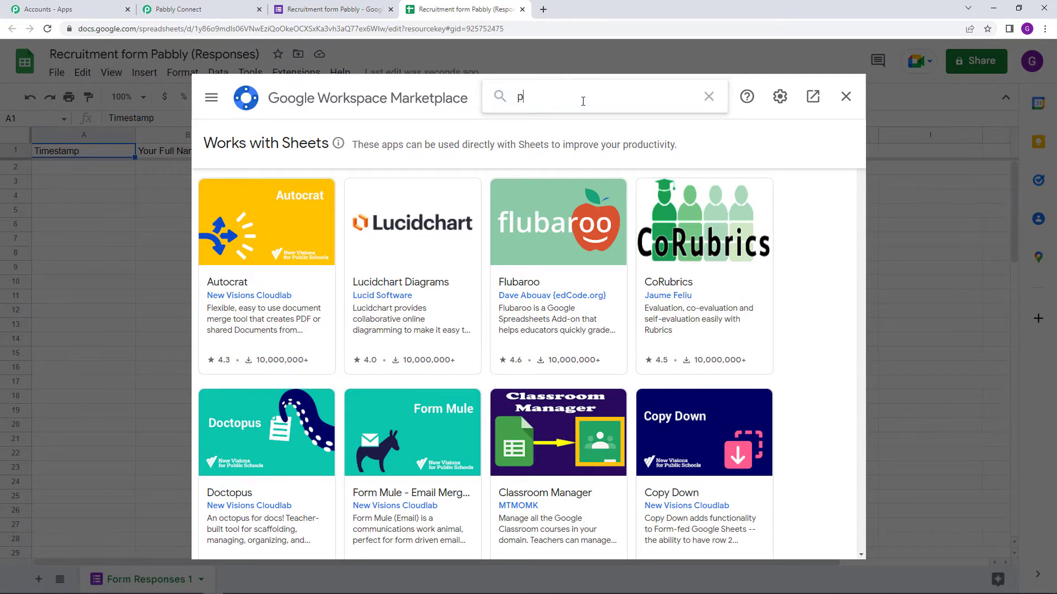
pyautogui.write('abbly')
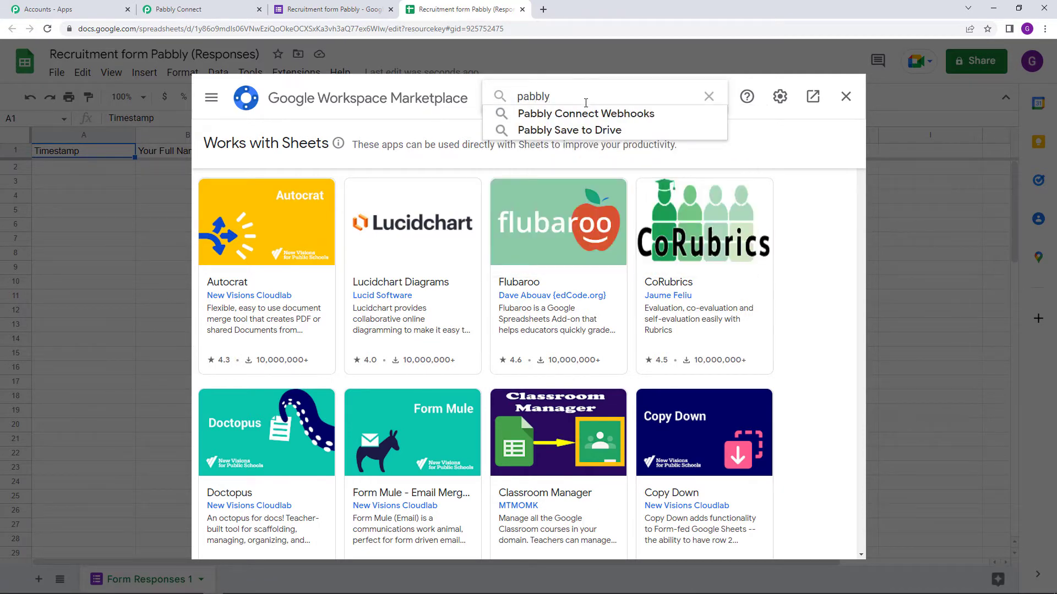
pyautogui.click(587, 113)
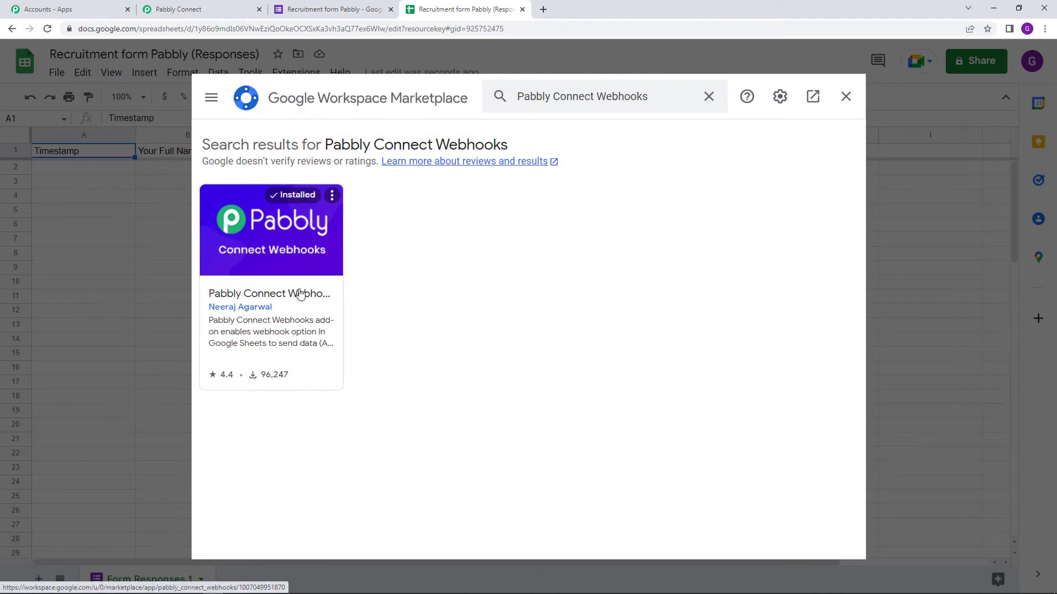
pyautogui.click(298, 260)
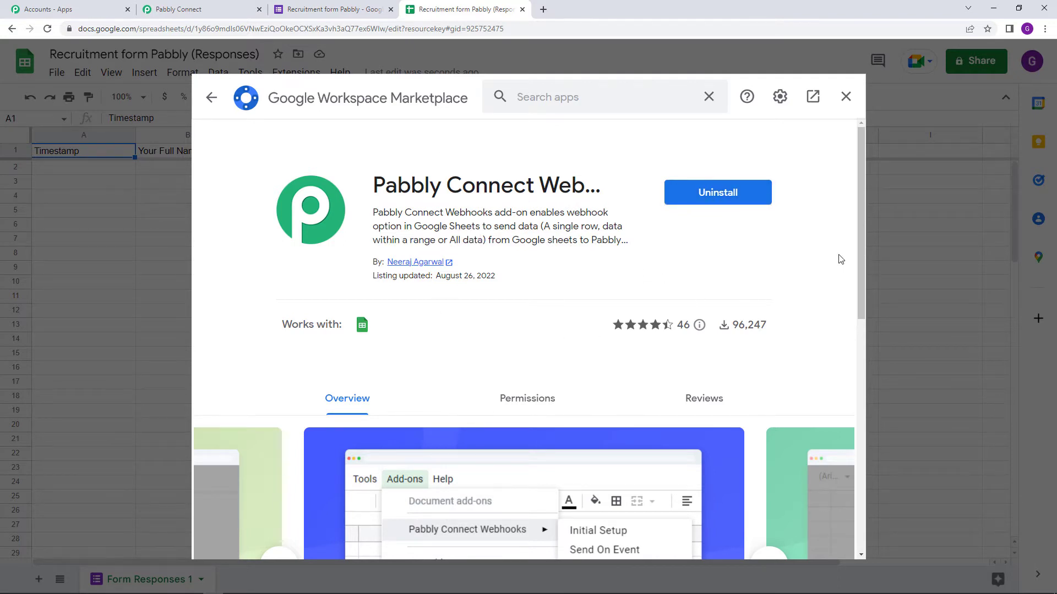
pyautogui.click(843, 99)
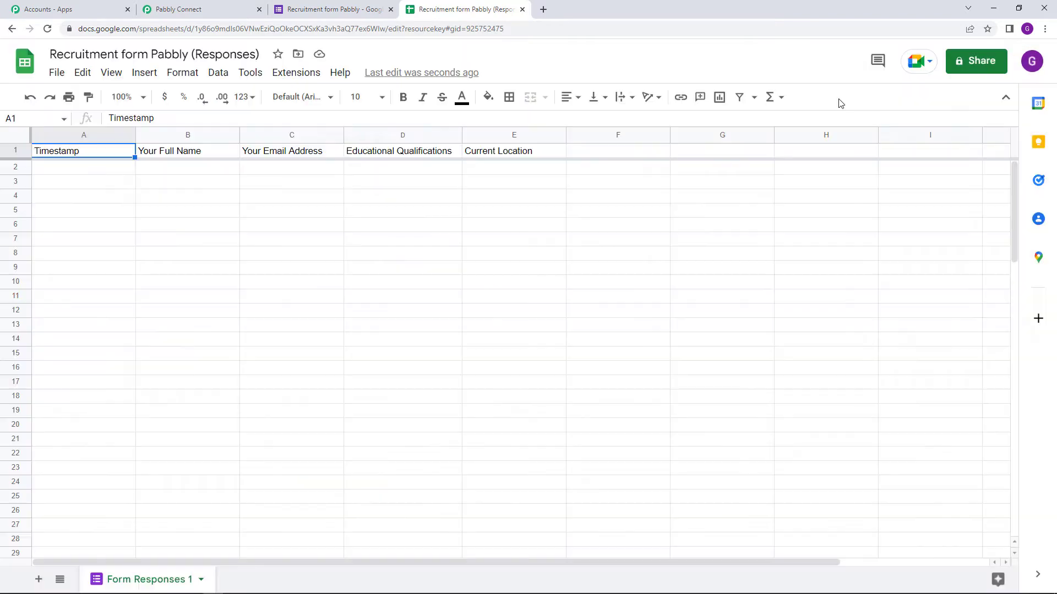
# Launch Pabbly Connect Webhooks > Initial Setup from the Extensions menu.
pyautogui.click(296, 75)
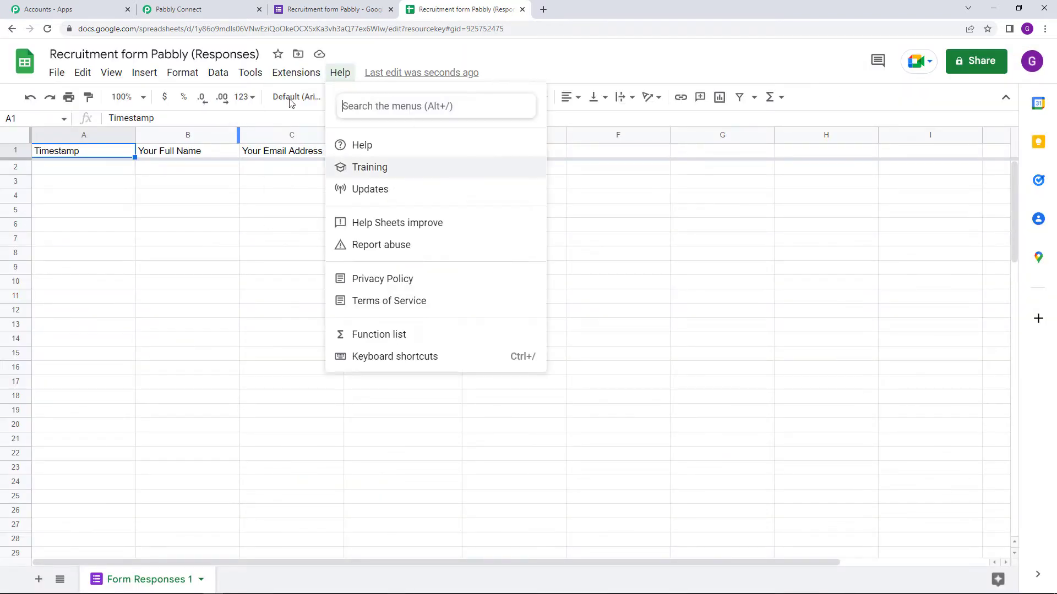
pyautogui.moveTo(314, 206)
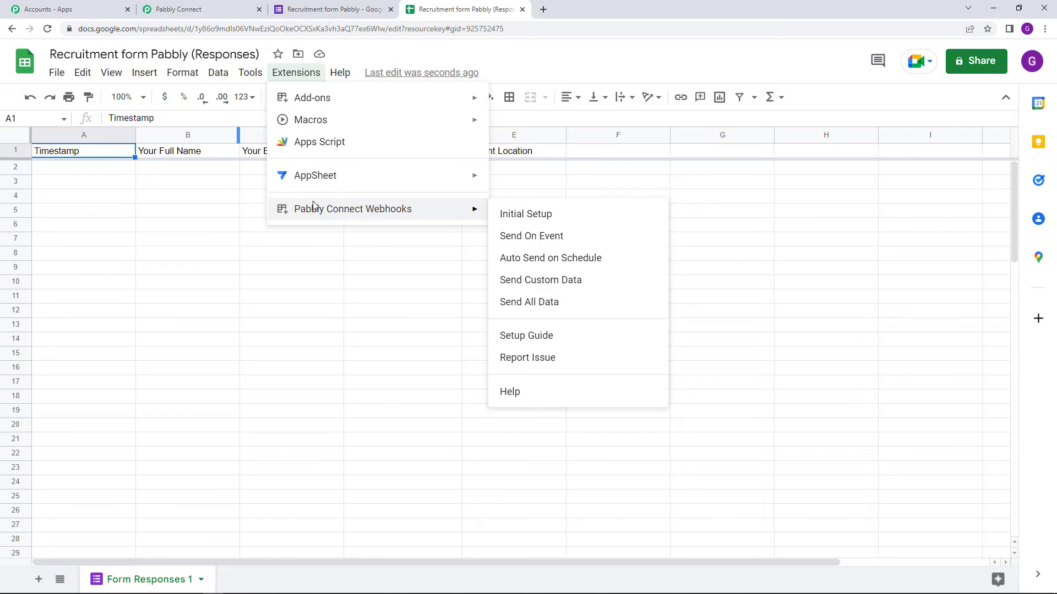
pyautogui.click(551, 216)
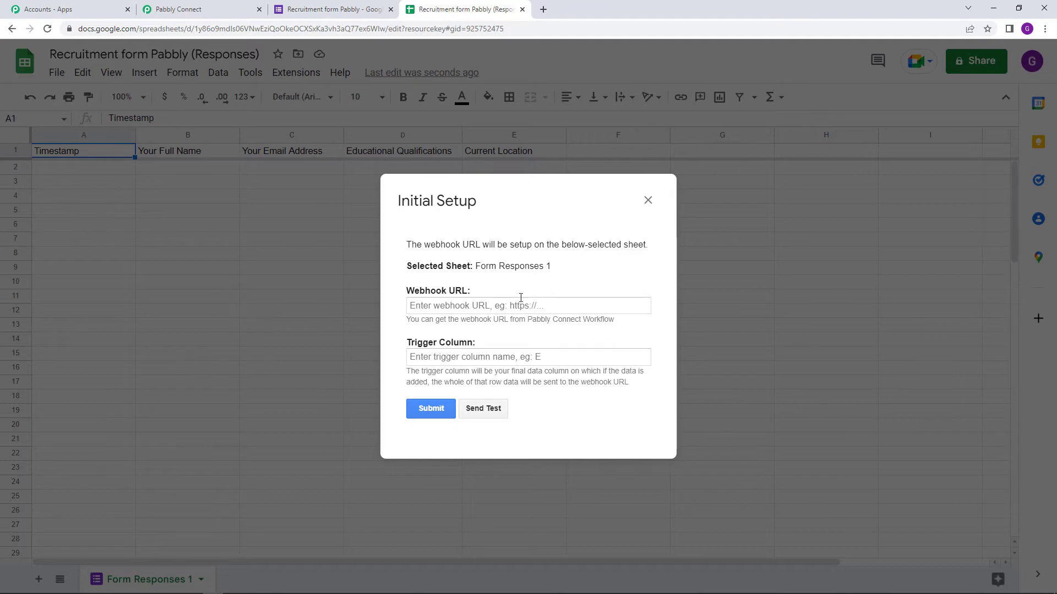
# Paste the Pabbly webhook URL, set trigger column E, and submit the setup.
pyautogui.rightClick(456, 306)
pyautogui.click(516, 393)
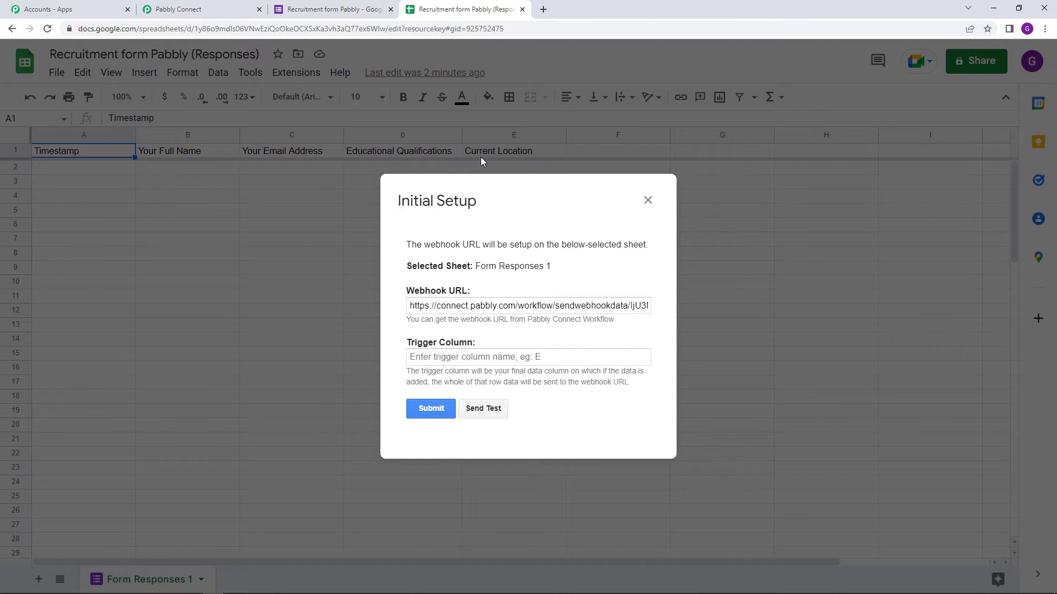
pyautogui.click(489, 357)
pyautogui.write('E')
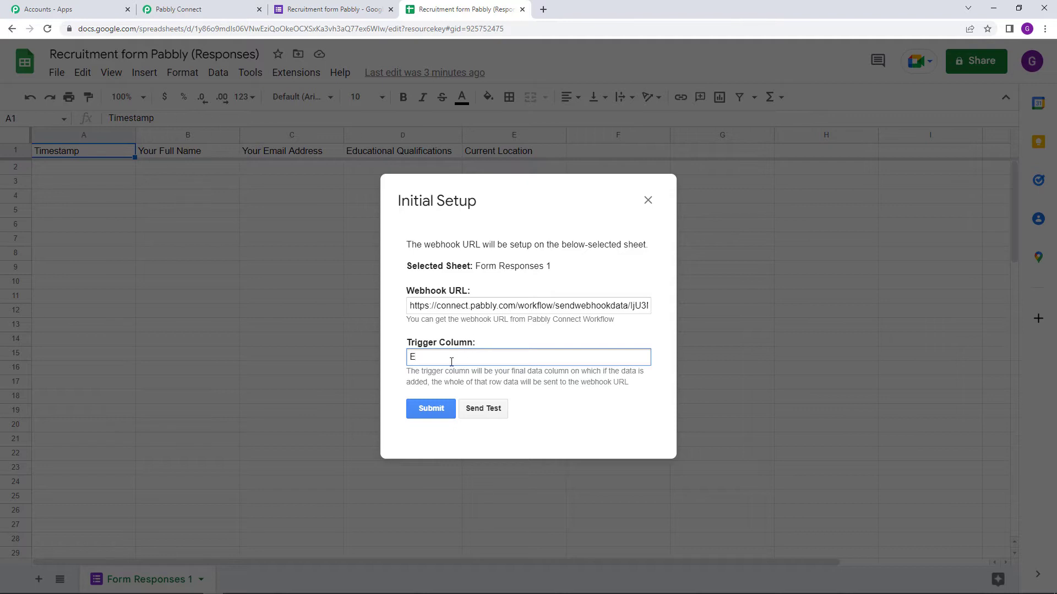
pyautogui.click(441, 418)
pyautogui.scroll(-1, 548, 378)
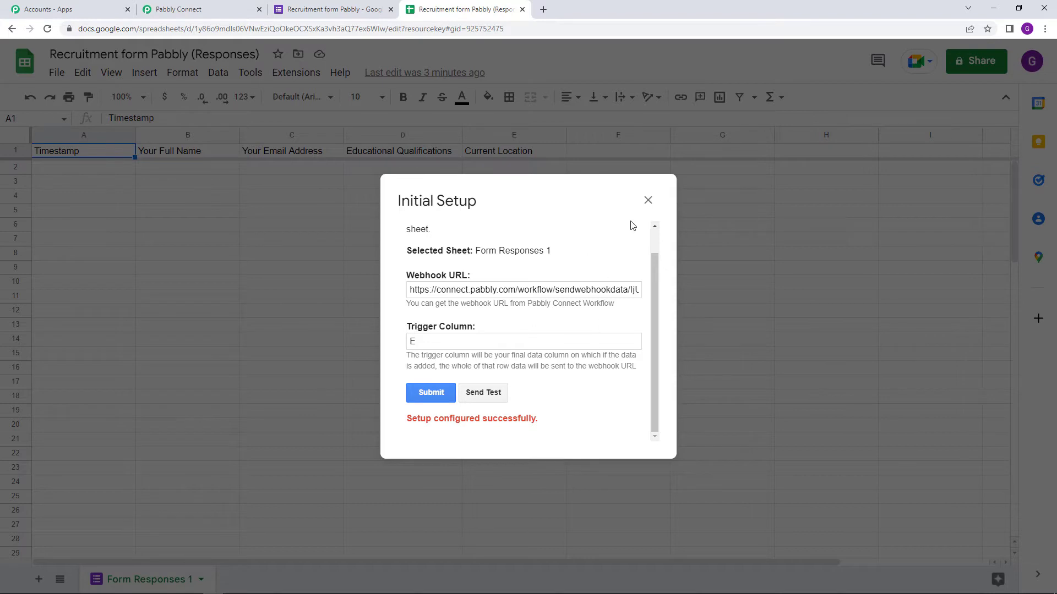
# Close the setup dialog and run Pabbly Connect Webhooks > Send On Event.
pyautogui.click(647, 202)
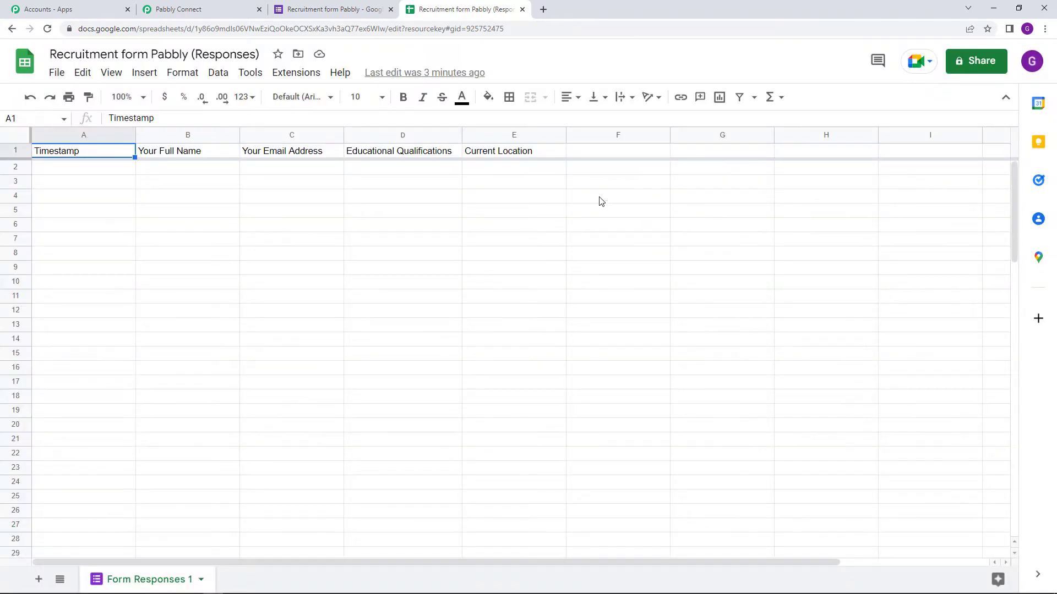
pyautogui.click(304, 79)
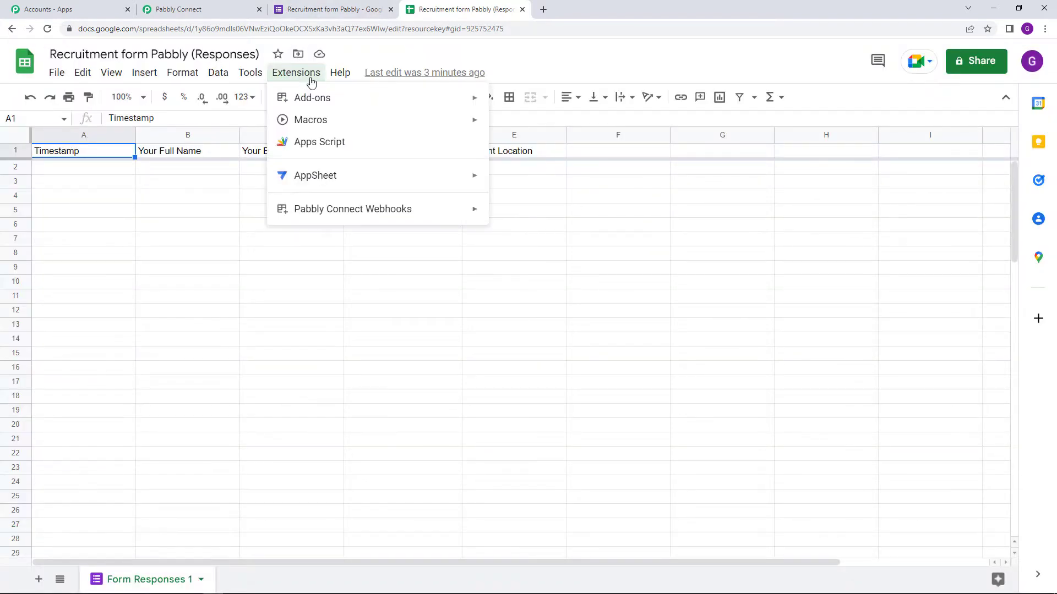
pyautogui.moveTo(391, 218)
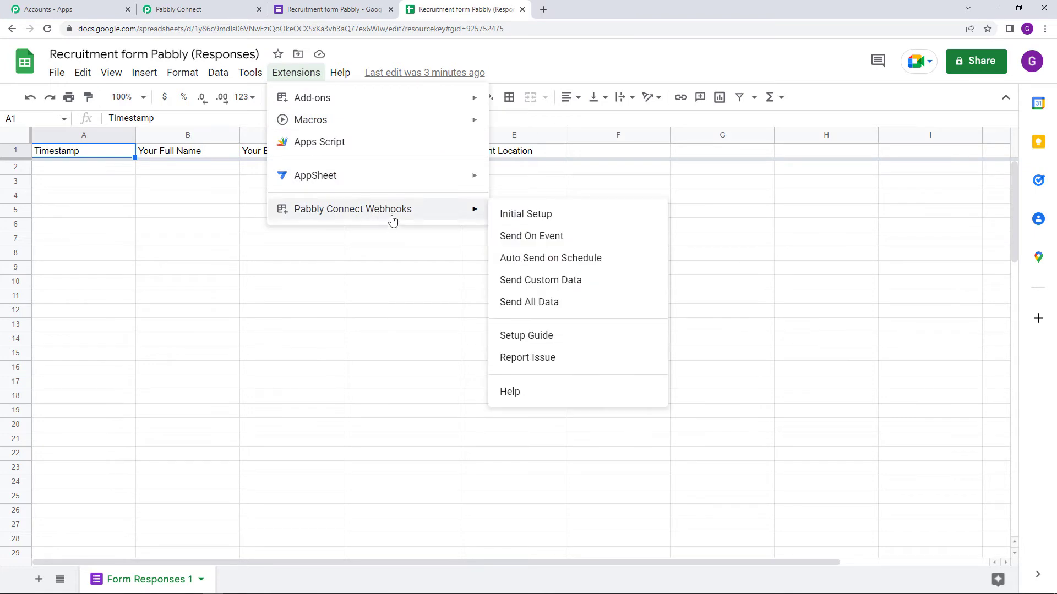
pyautogui.click(554, 238)
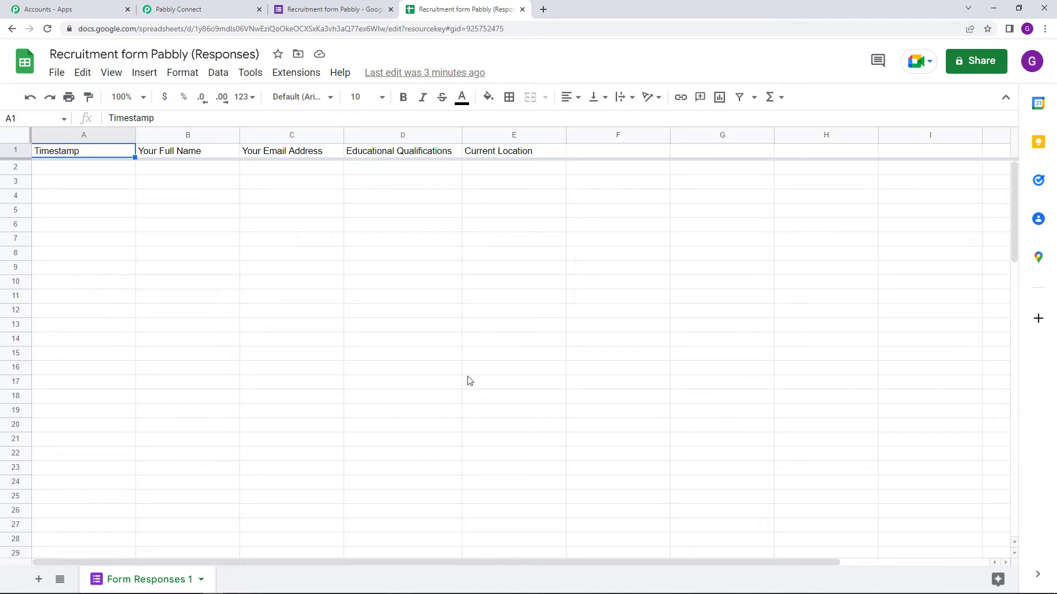
# Confirm Pabbly shows Waiting For Webhook Response, then return to the form's Responses page.
pyautogui.click(180, 10)
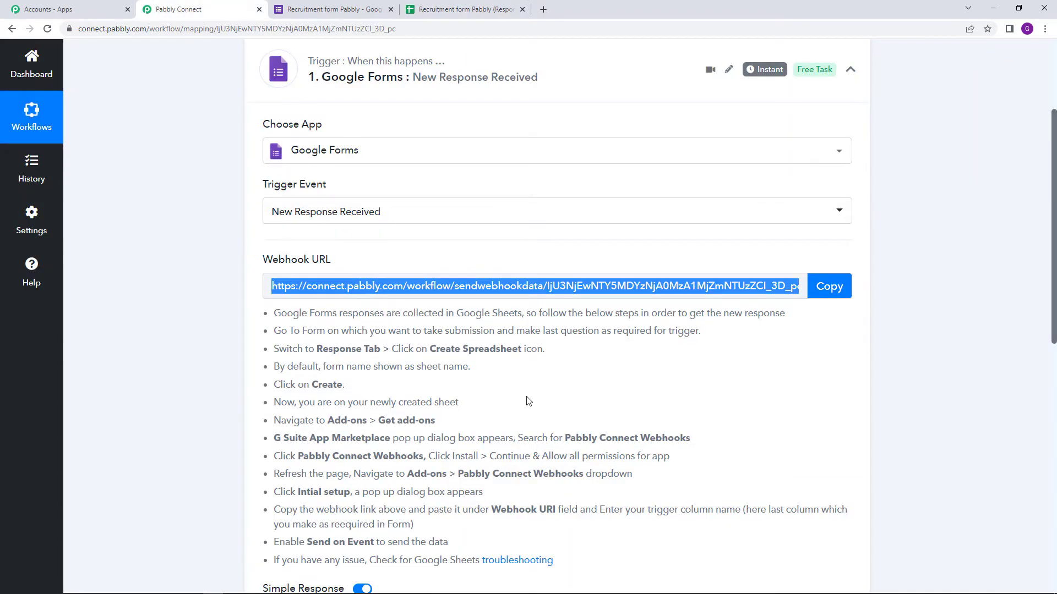
pyautogui.scroll(-4, 368, 432)
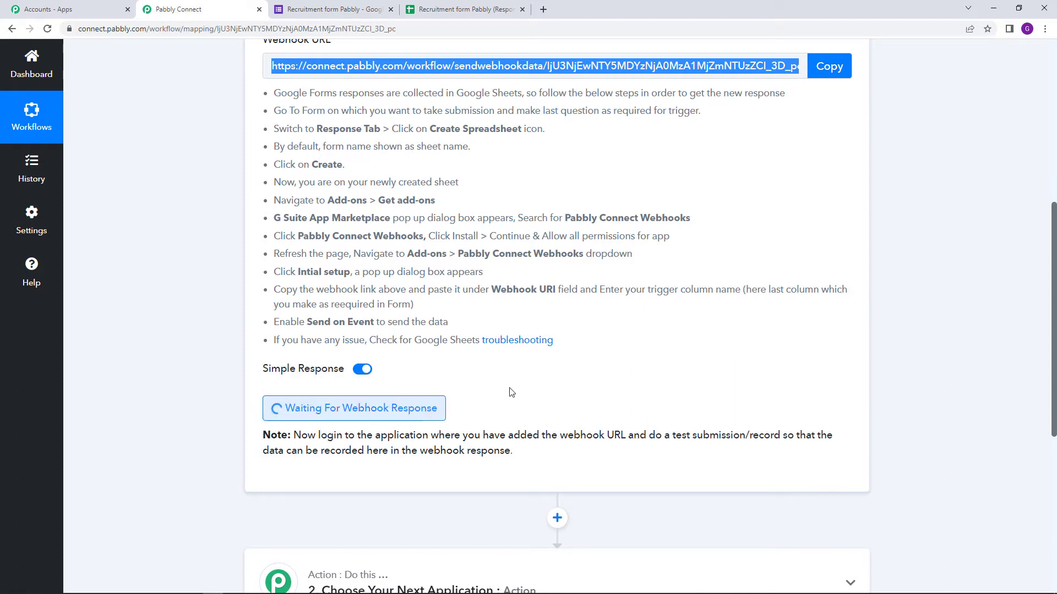
pyautogui.click(539, 387)
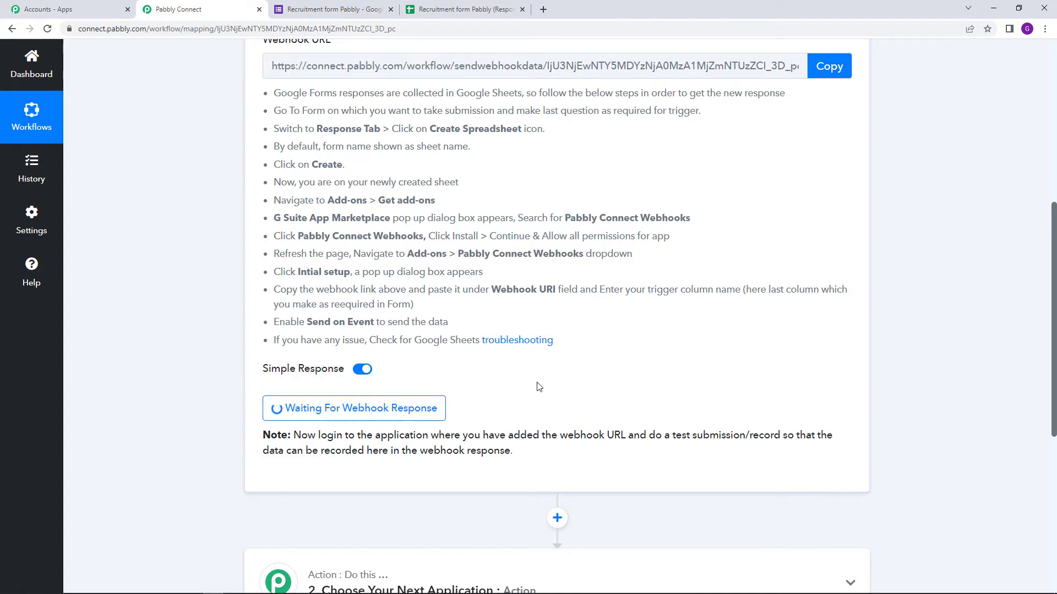
pyautogui.click(325, 4)
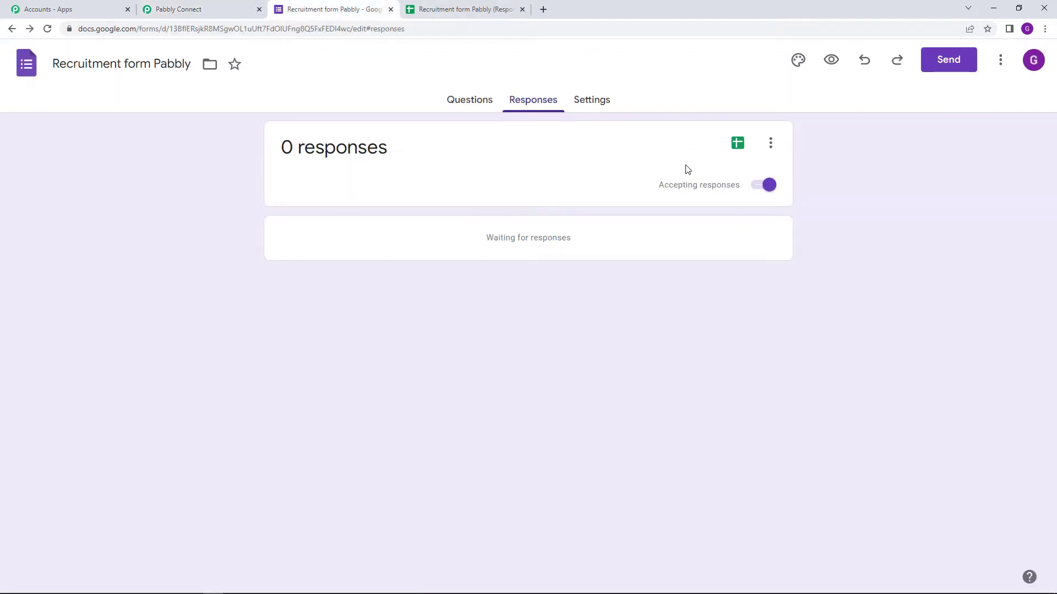
# Fill the live Recruitment form with a dummy name, an email address, MBA and location XYZ.
pyautogui.click(831, 62)
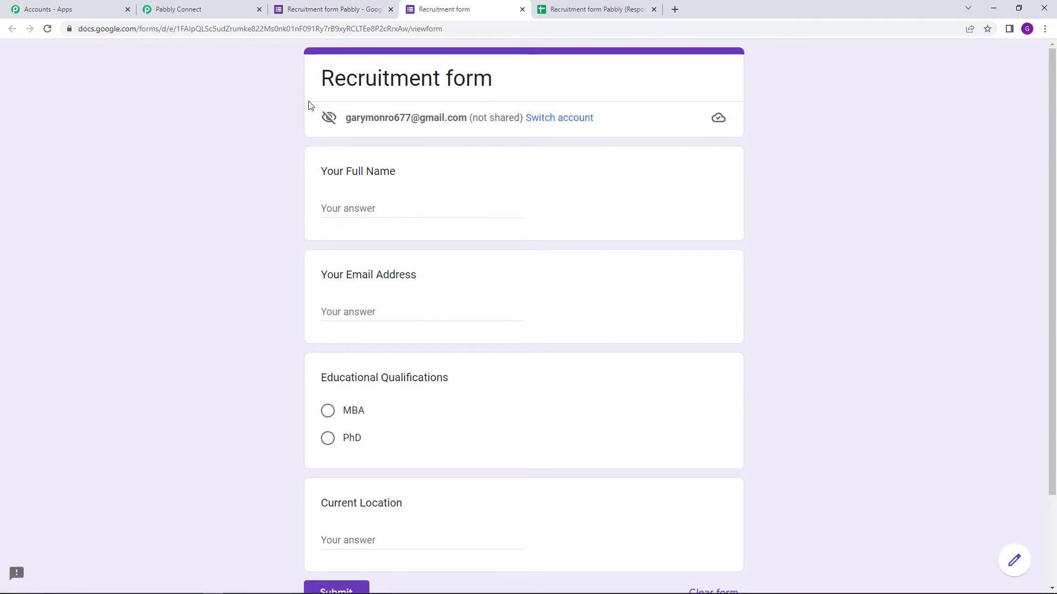
pyautogui.scroll(-1, 546, 202)
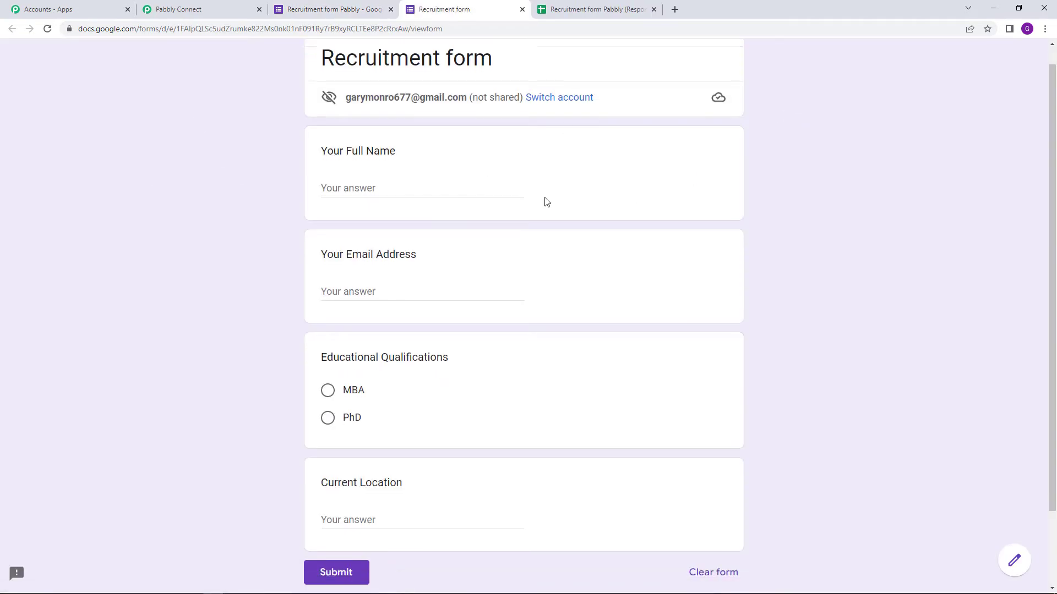
pyautogui.scroll(-1, 547, 201)
pyautogui.click(366, 154)
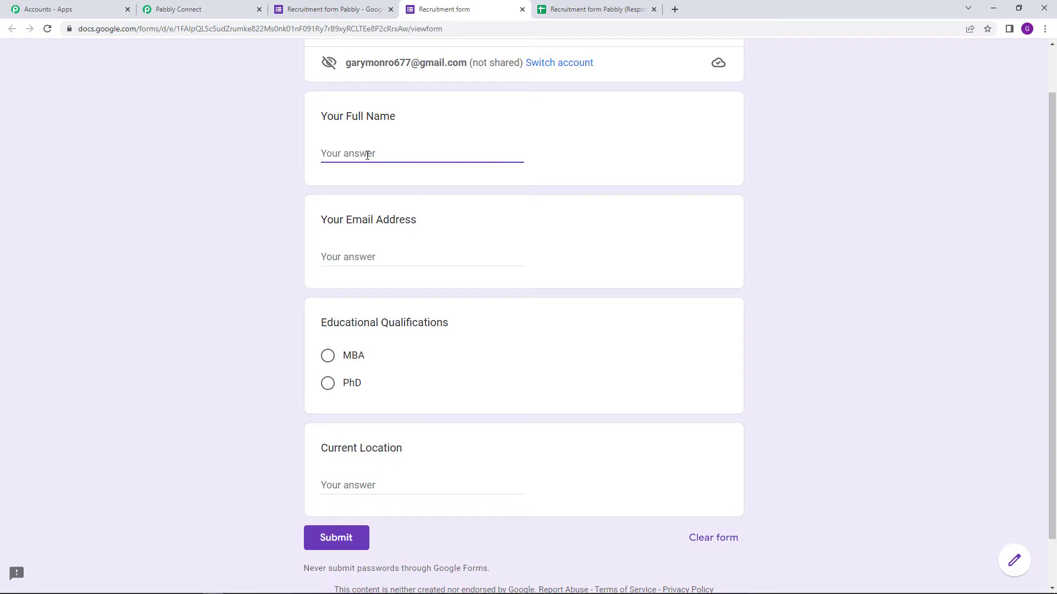
pyautogui.write('Dummy Name')
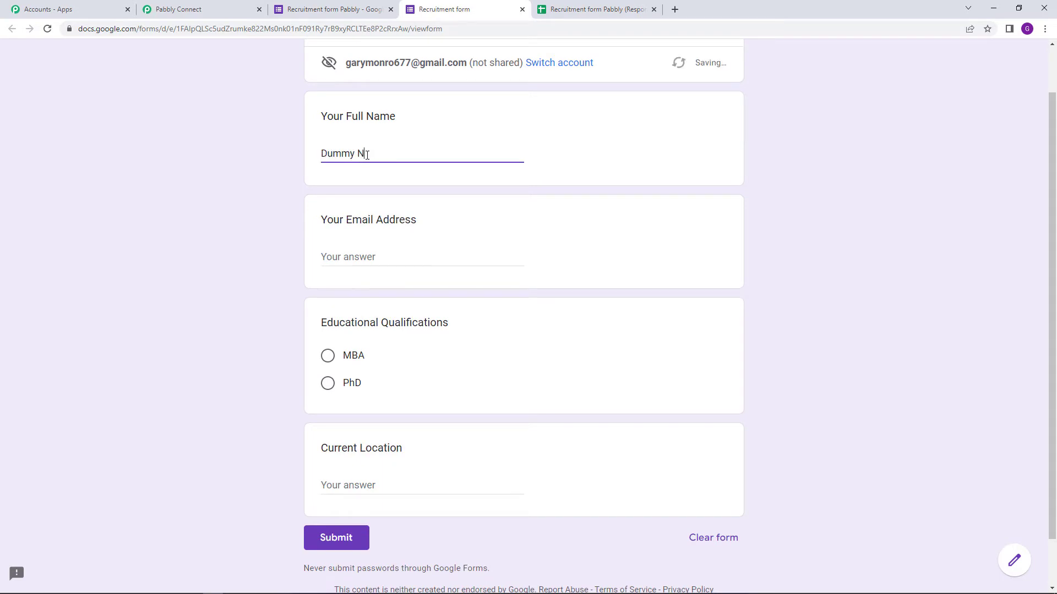
pyautogui.click(384, 255)
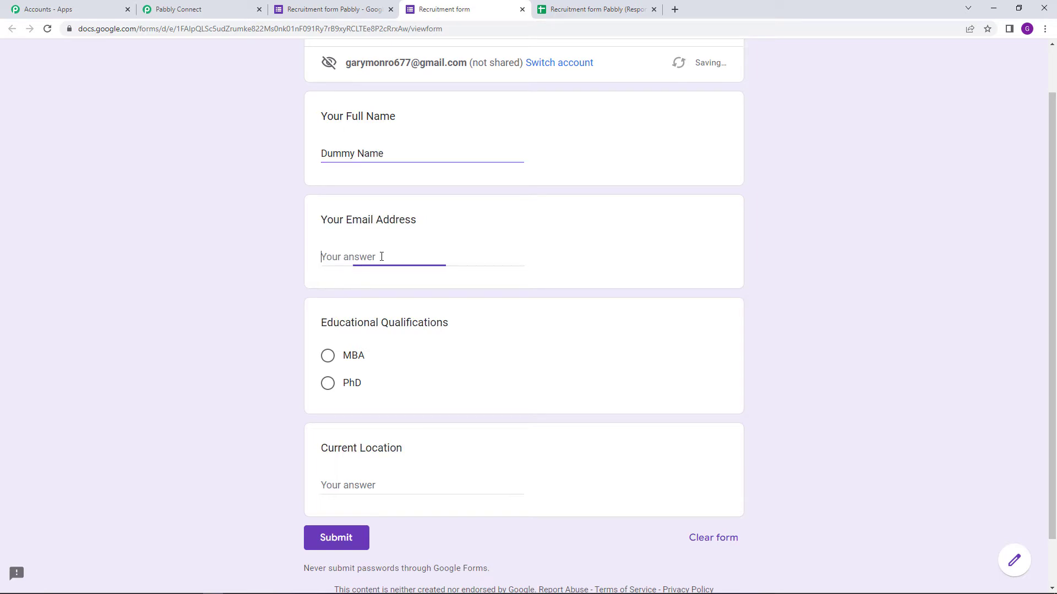
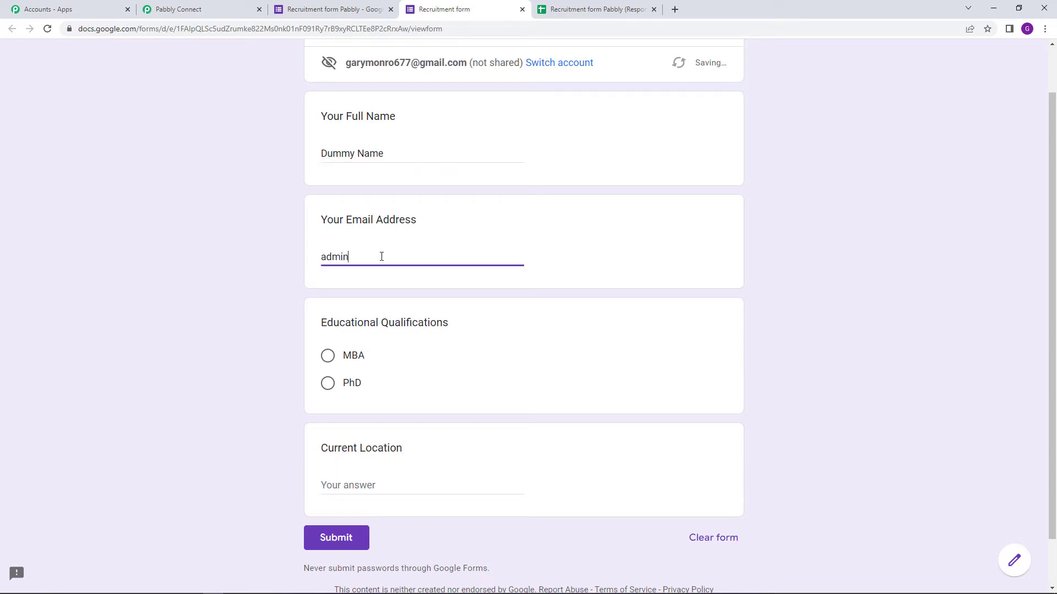
pyautogui.scroll(-1, 420, 328)
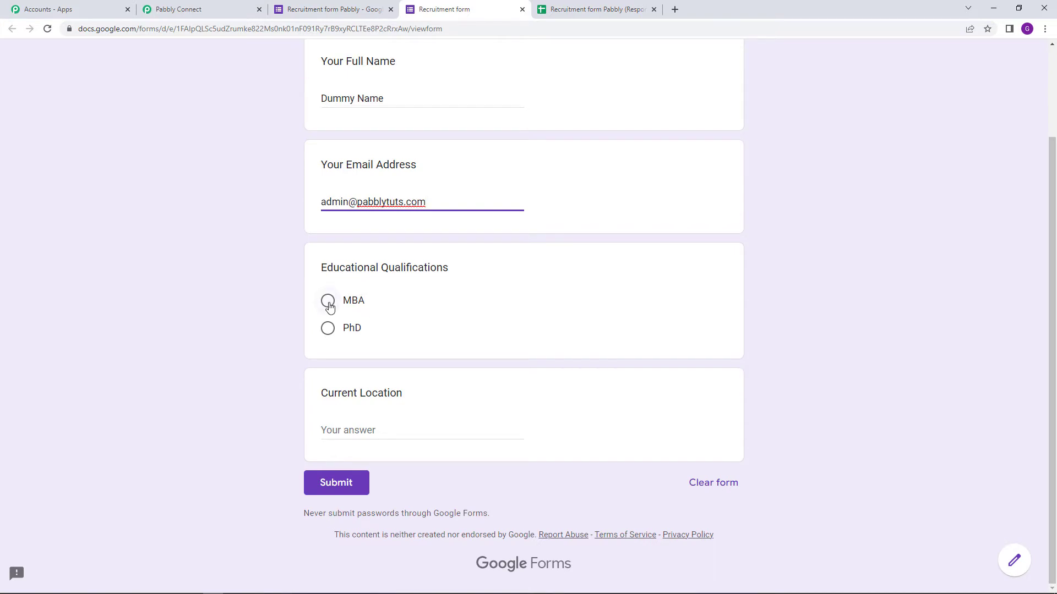
pyautogui.click(328, 302)
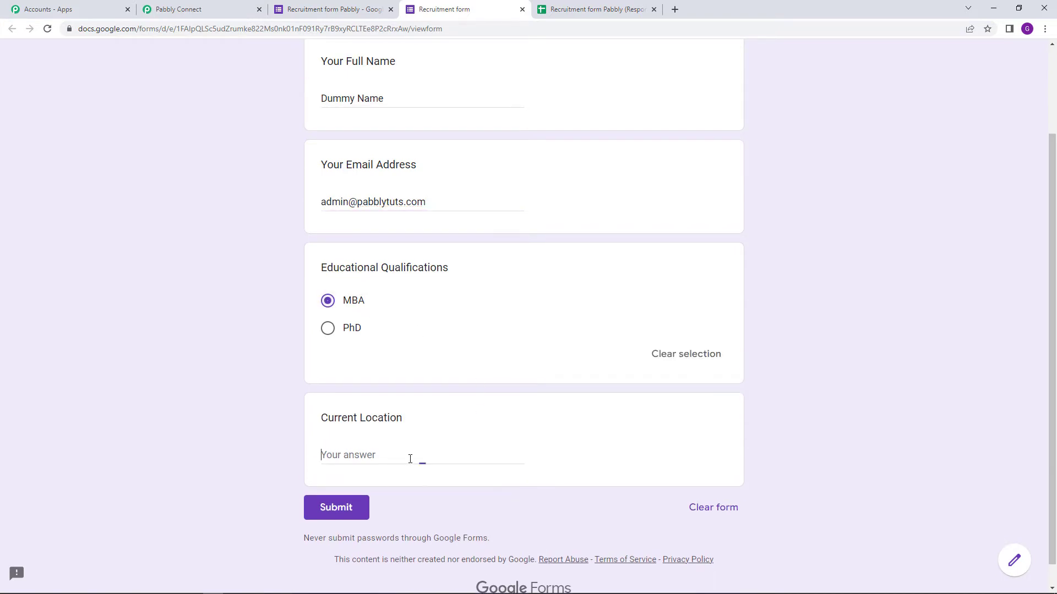
pyautogui.write('XYZ')
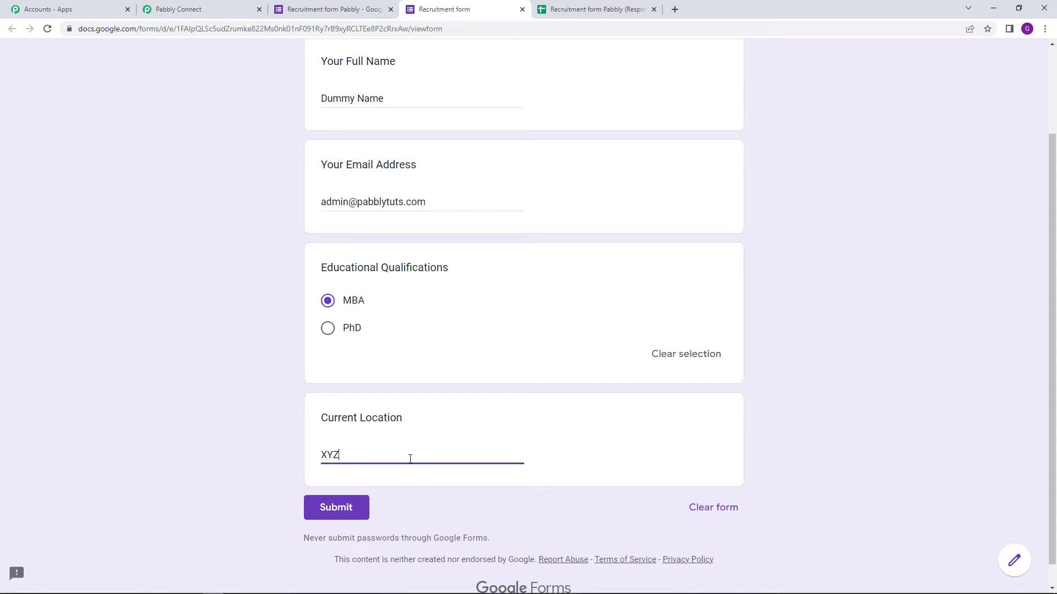
pyautogui.scroll(2, 410, 459)
pyautogui.scroll(-3, 355, 496)
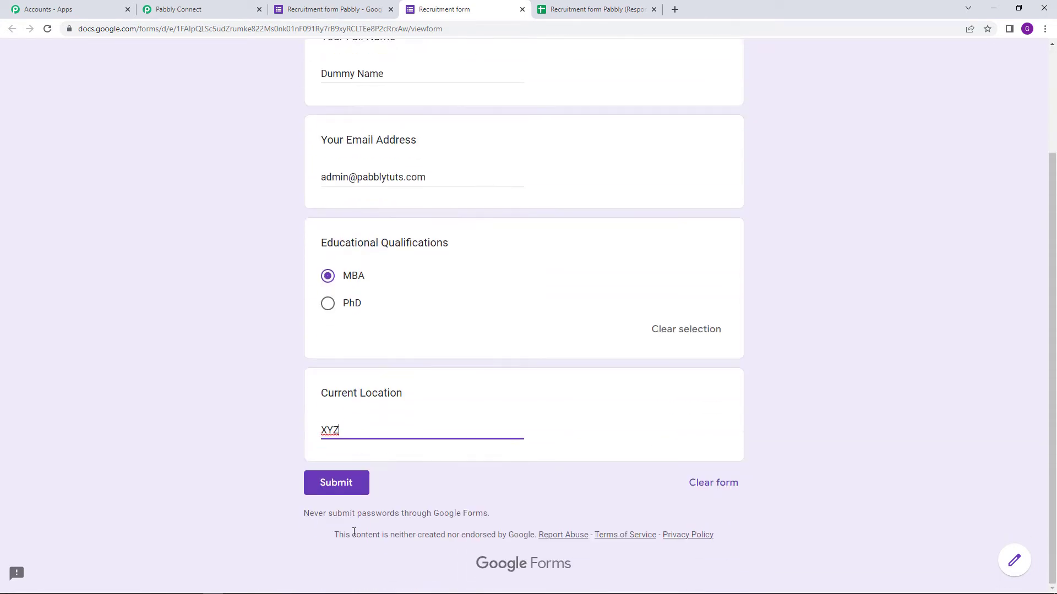
# Submit the form and confirm the response appears as row 2 in the spreadsheet.
pyautogui.click(597, 10)
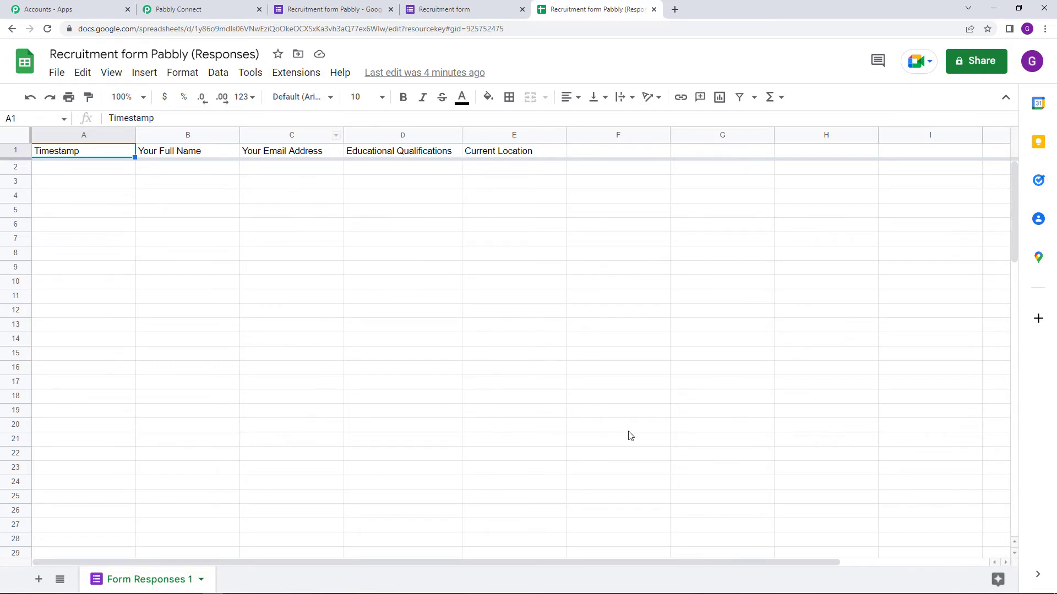
pyautogui.click(195, 6)
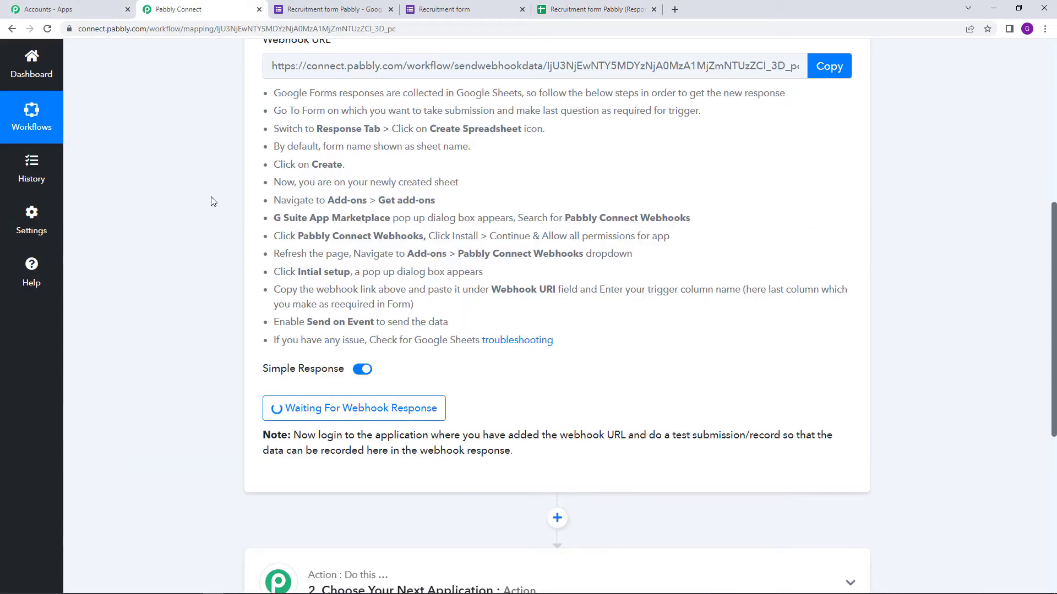
pyautogui.click(467, 10)
pyautogui.scroll(1, 571, 421)
pyautogui.scroll(2, 484, 184)
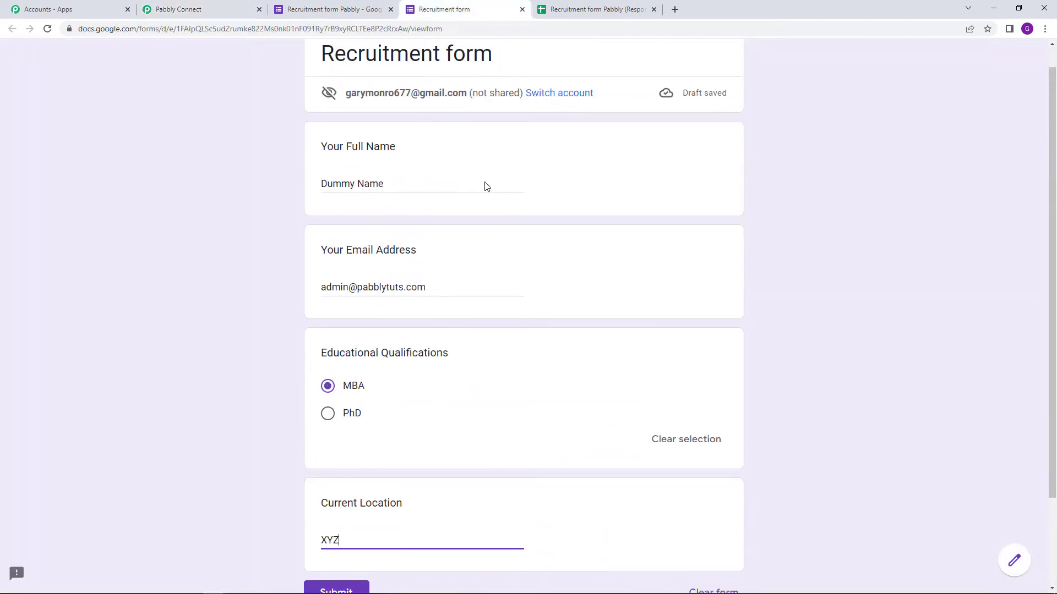
pyautogui.scroll(-3, 474, 384)
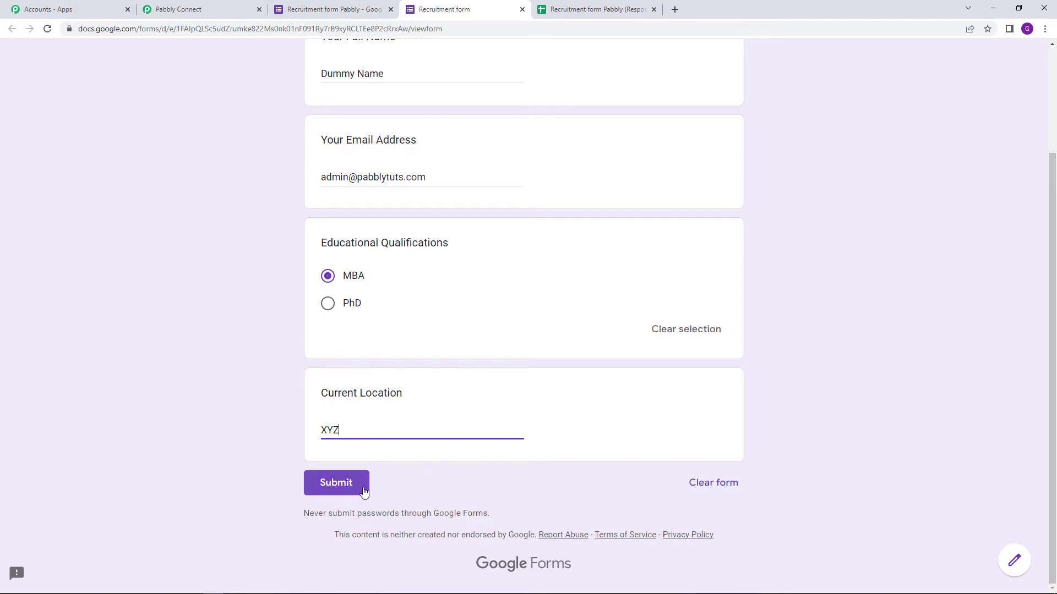
pyautogui.click(355, 492)
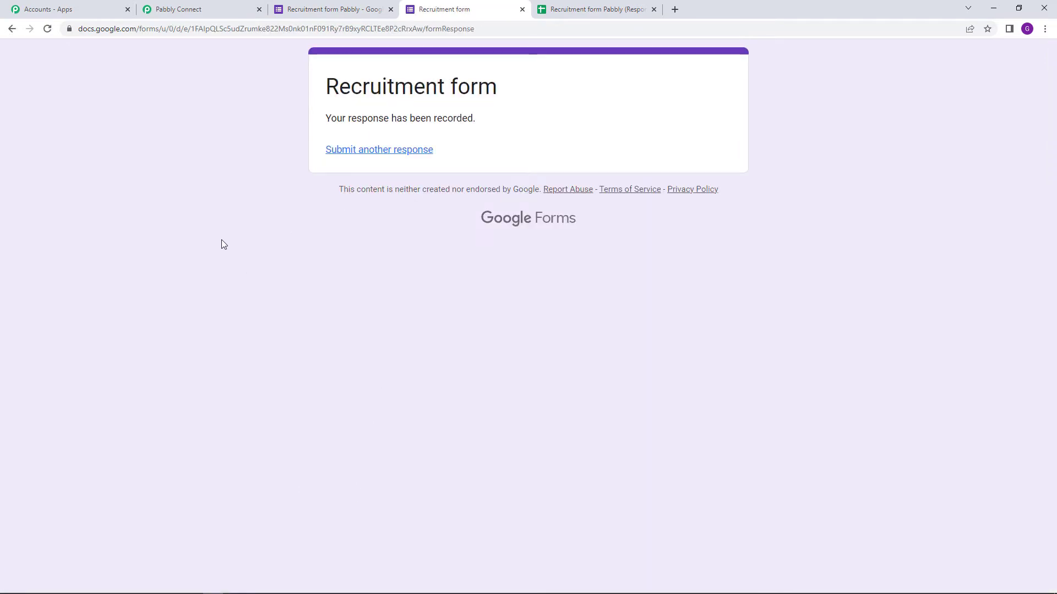
pyautogui.click(608, 11)
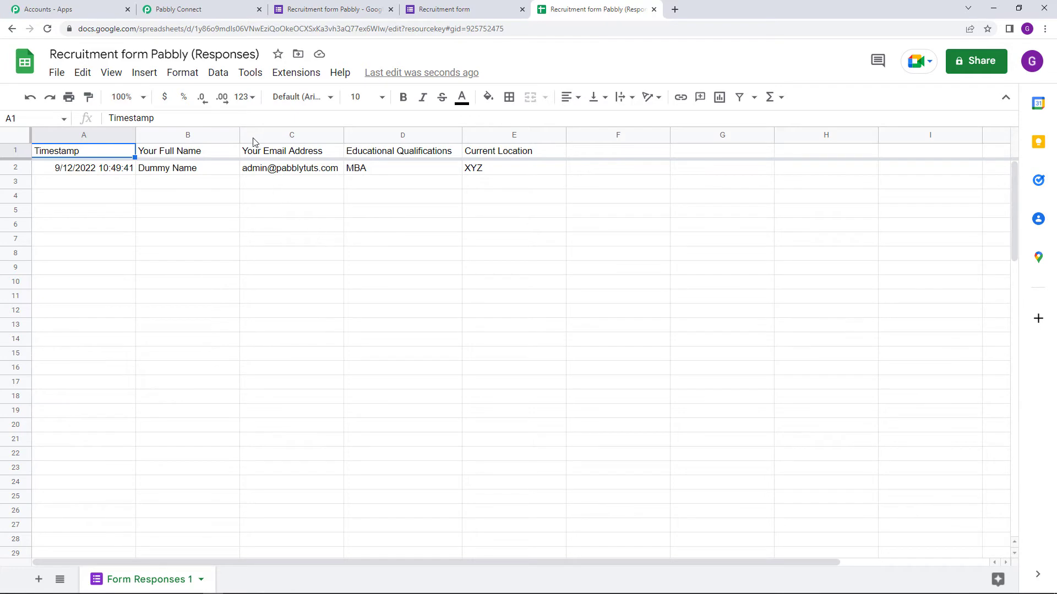
# Review the trigger's captured full name, email address and MBA qualification values.
pyautogui.click(217, 5)
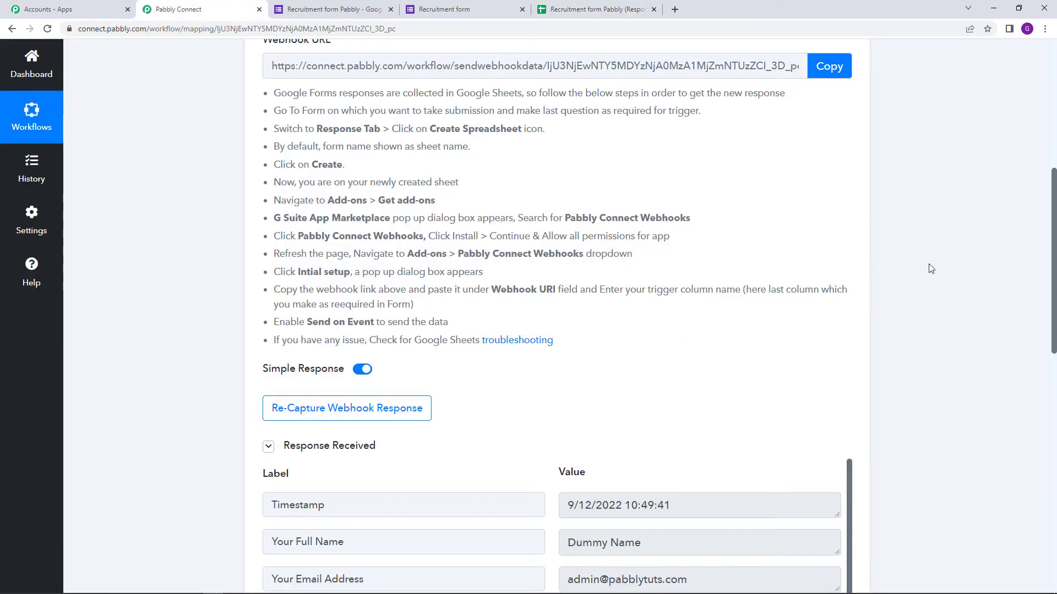
pyautogui.scroll(-3, 951, 262)
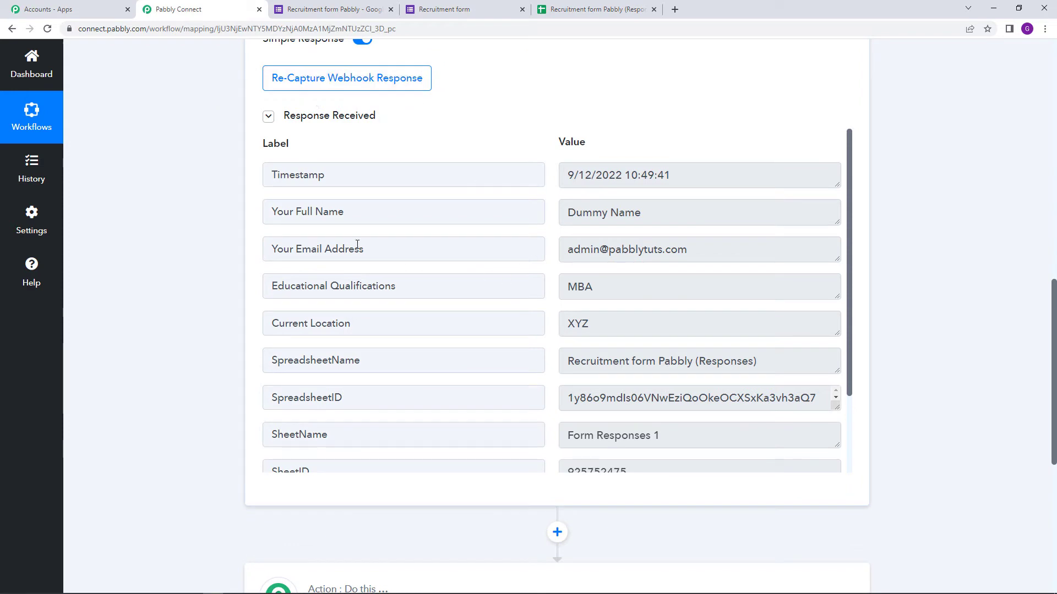
pyautogui.moveTo(567, 216); pyautogui.dragTo(651, 222)
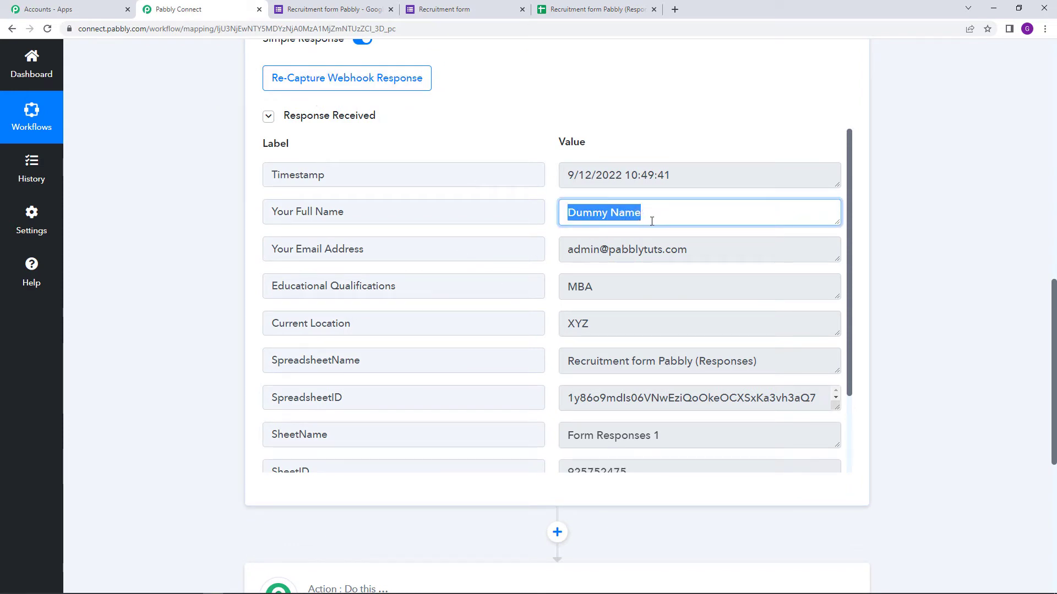
pyautogui.moveTo(567, 249); pyautogui.dragTo(769, 272)
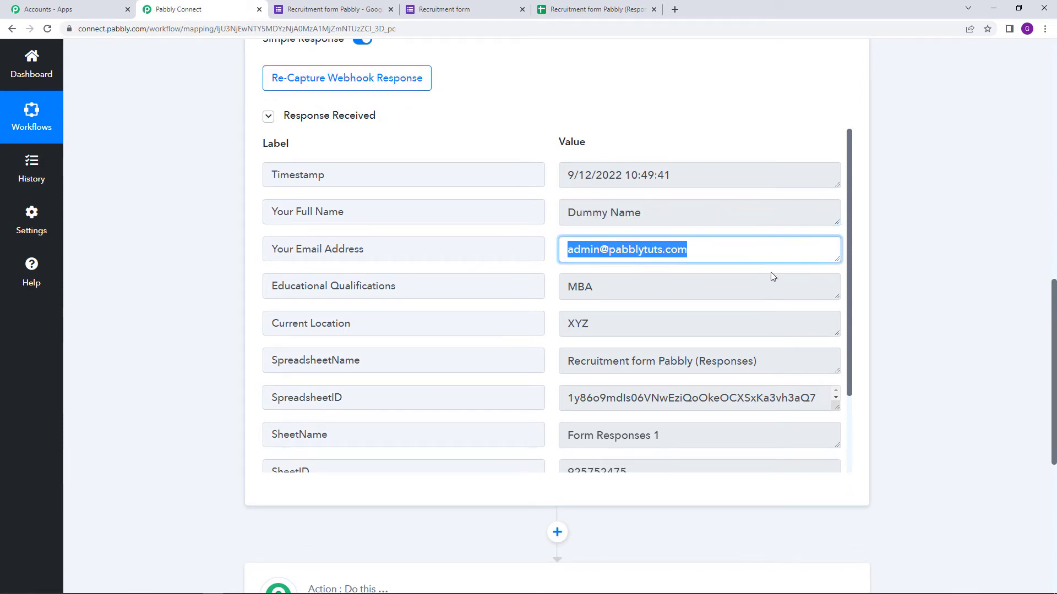
pyautogui.click(567, 287)
pyautogui.moveTo(648, 283); pyautogui.dragTo(610, 325)
# Check the captured spreadsheet name and email, then expand the next action step's app choice.
pyautogui.scroll(-2, 600, 309)
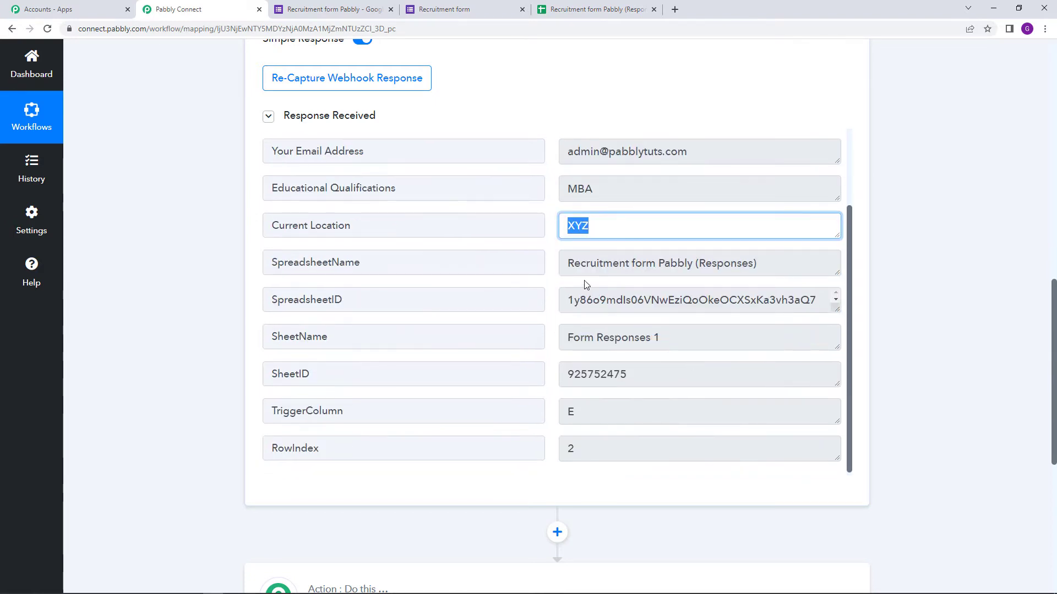
pyautogui.click(566, 265)
pyautogui.moveTo(566, 265); pyautogui.dragTo(984, 276)
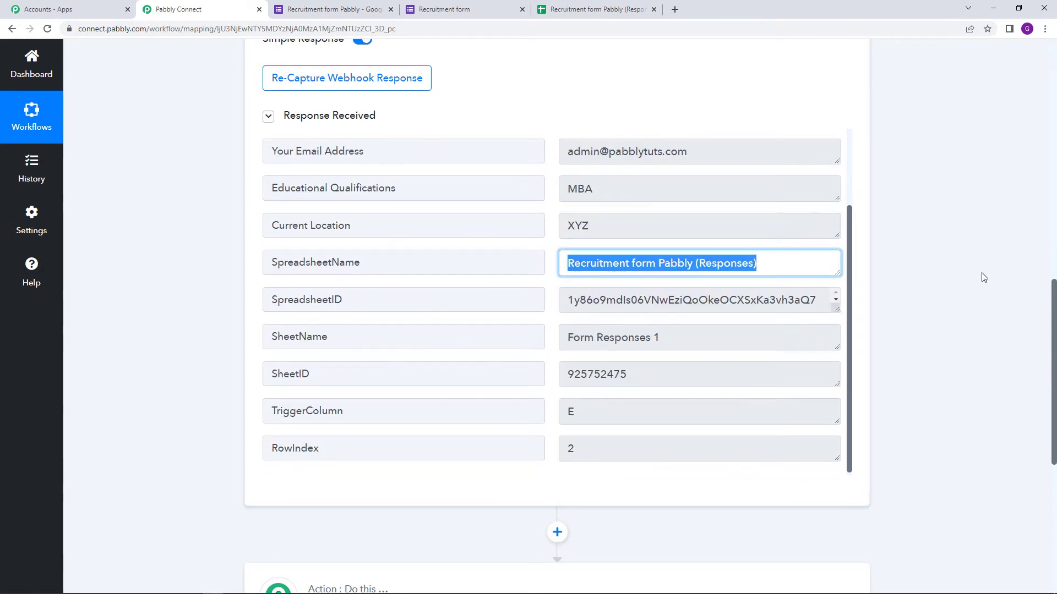
pyautogui.click(955, 285)
pyautogui.scroll(-6, 922, 302)
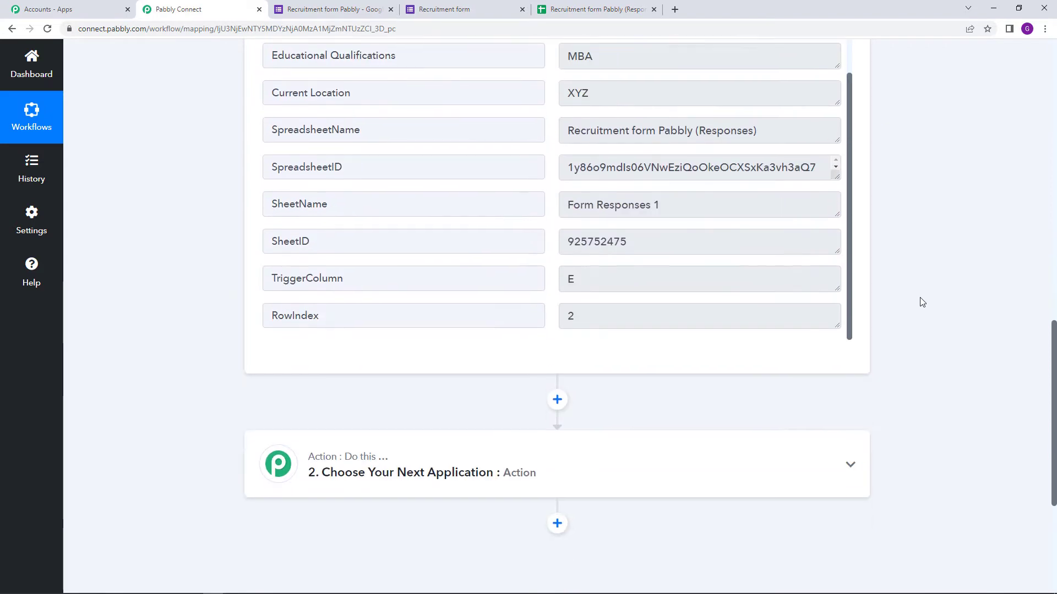
pyautogui.scroll(7, 922, 303)
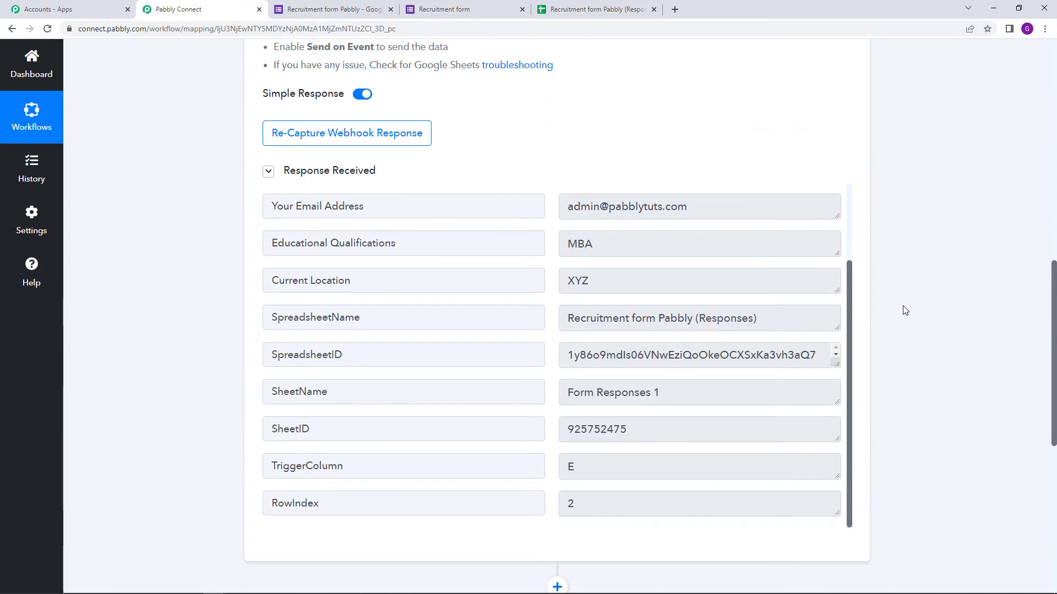
pyautogui.moveTo(567, 212); pyautogui.dragTo(760, 215)
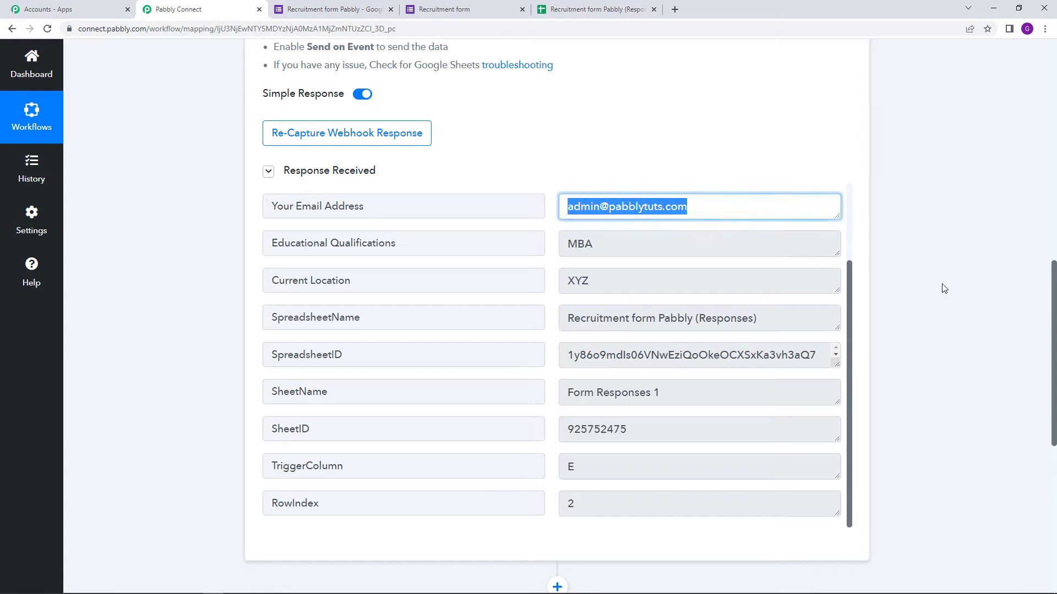
pyautogui.scroll(1, 951, 382)
pyautogui.scroll(-2, 946, 377)
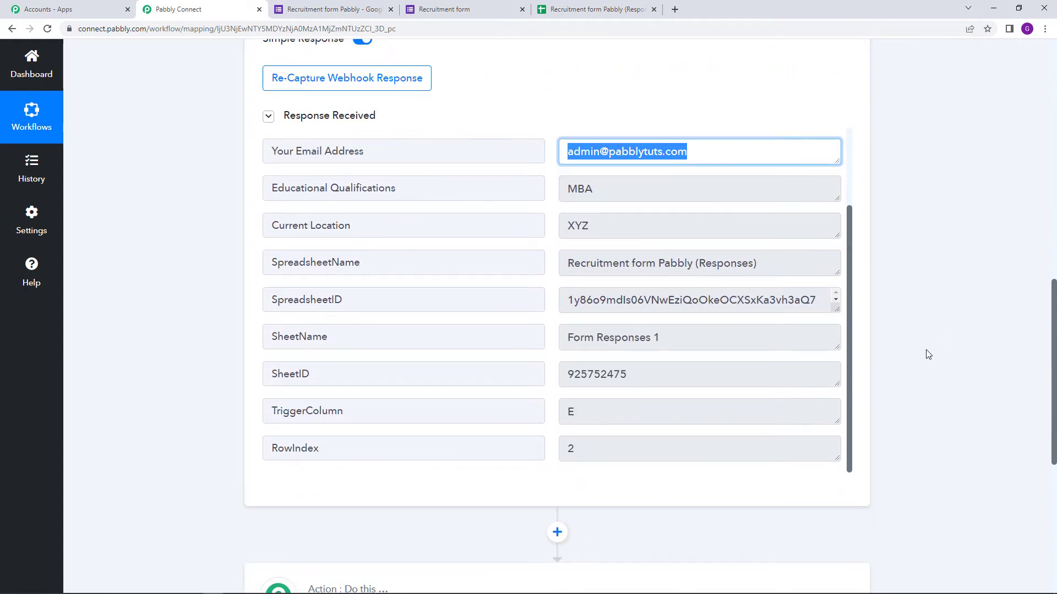
pyautogui.scroll(2, 932, 328)
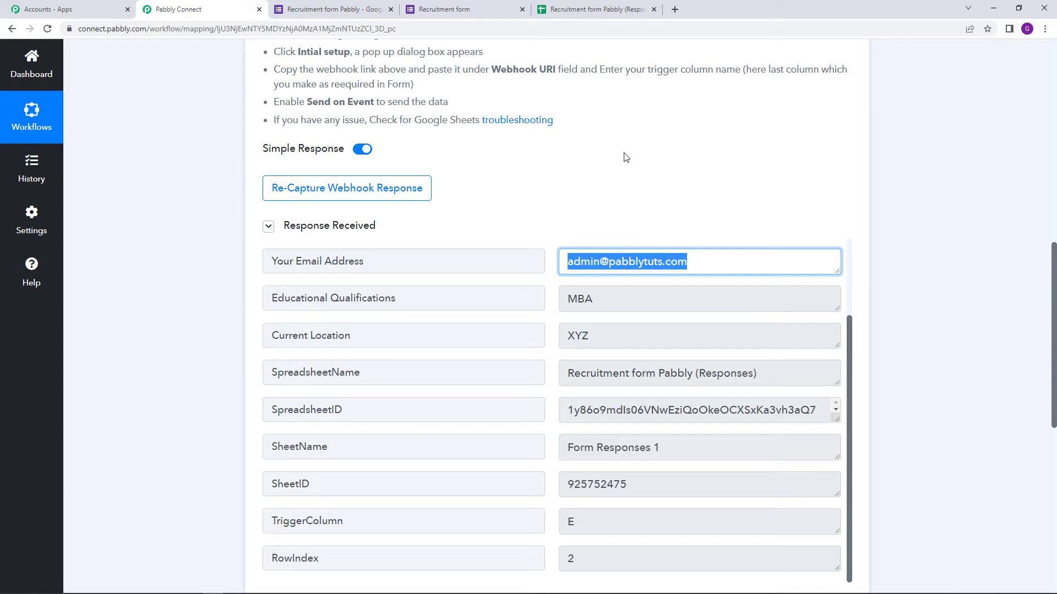
pyautogui.scroll(-2, 638, 161)
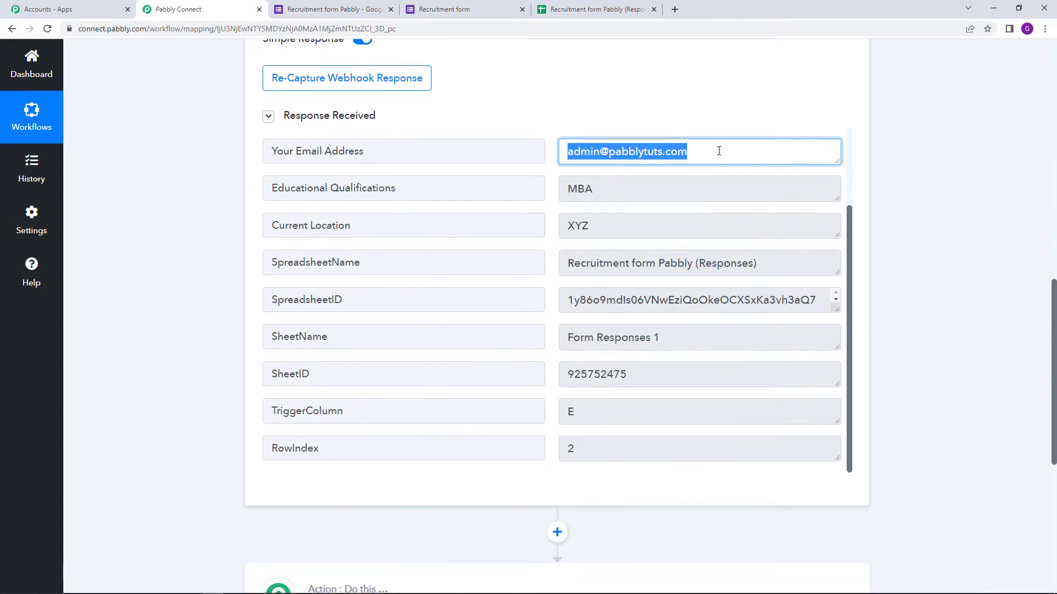
pyautogui.click(979, 291)
pyautogui.scroll(-5, 979, 291)
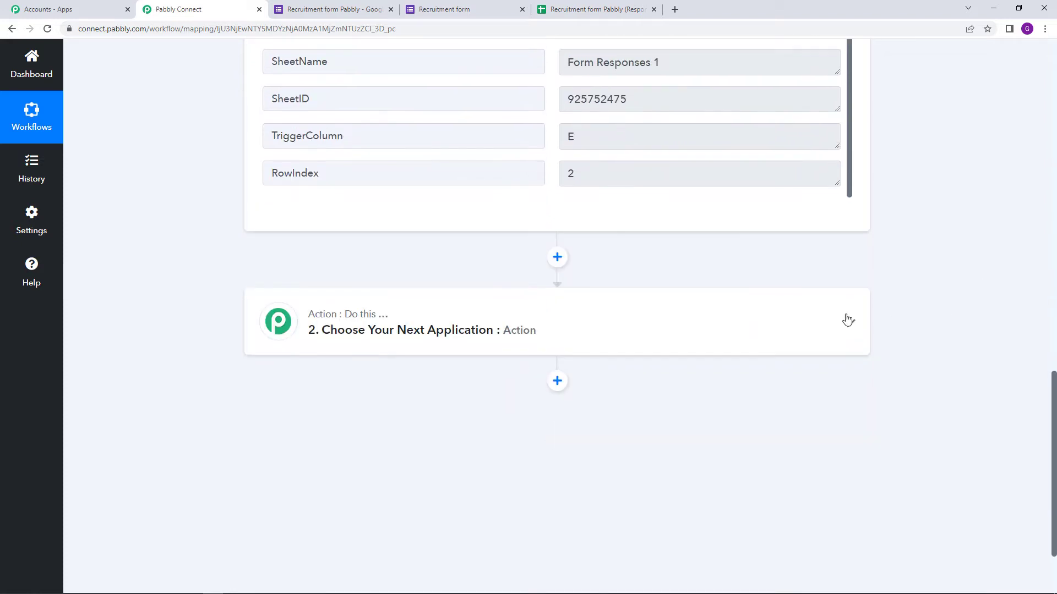
pyautogui.click(557, 338)
# Make the next action Router by Pabbly with Route 1 and Route 2, then begin renaming Route 1.
pyautogui.scroll(-3, 550, 338)
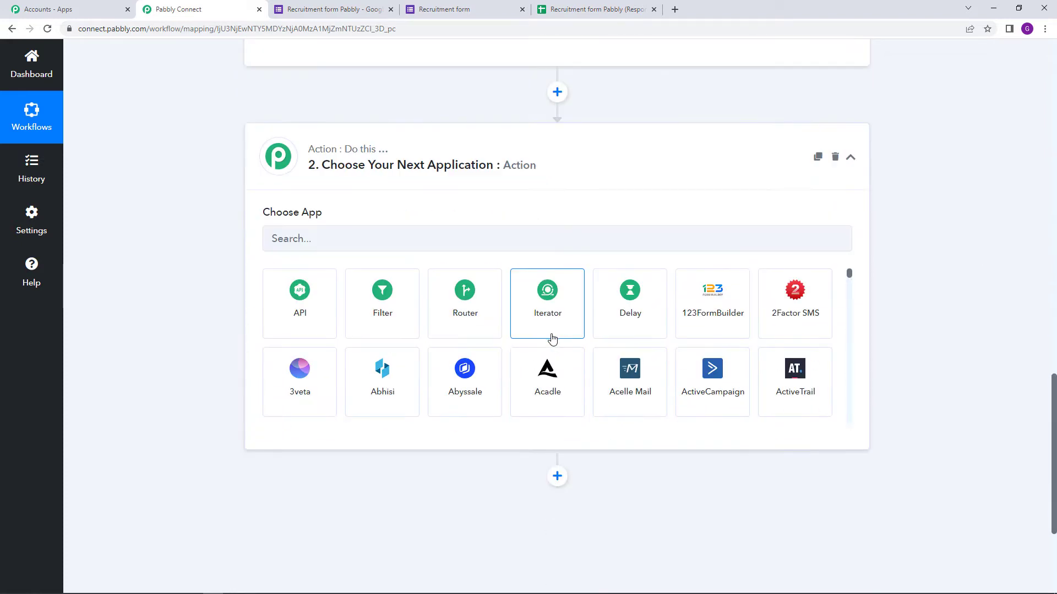
pyautogui.click(475, 328)
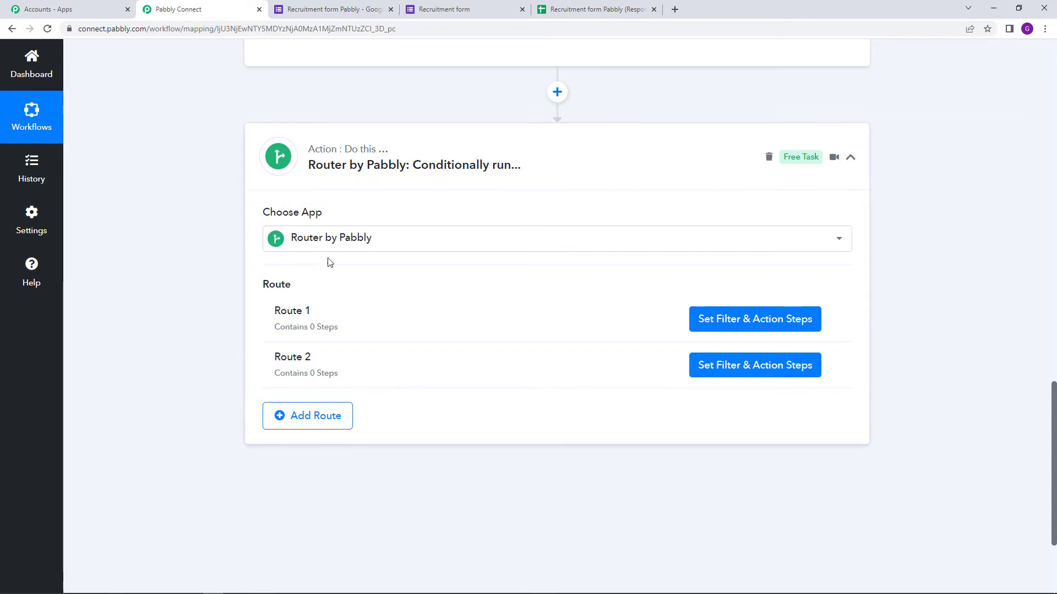
pyautogui.moveTo(266, 289)
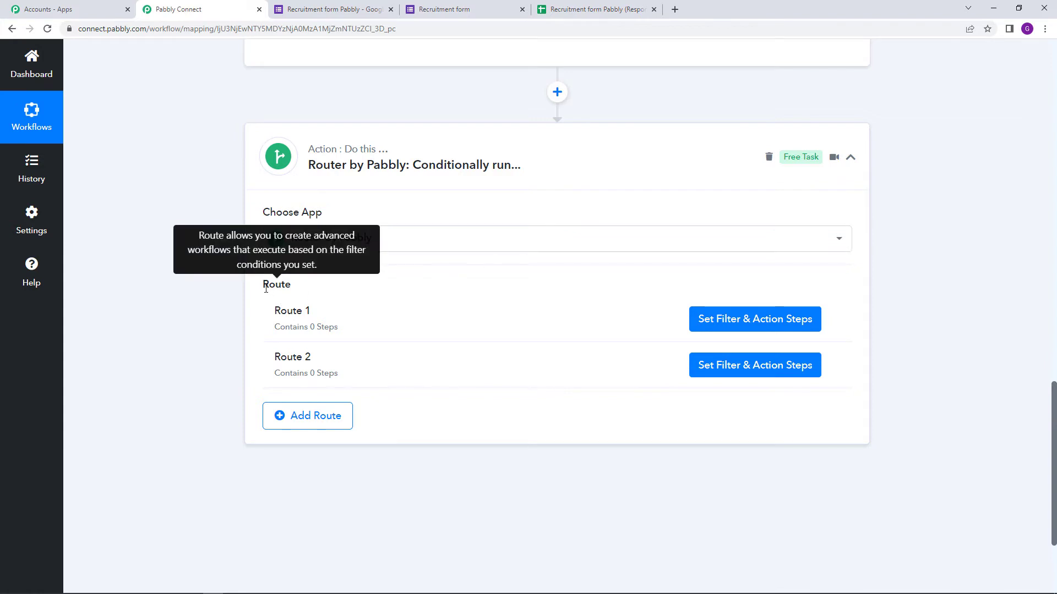
pyautogui.moveTo(281, 315)
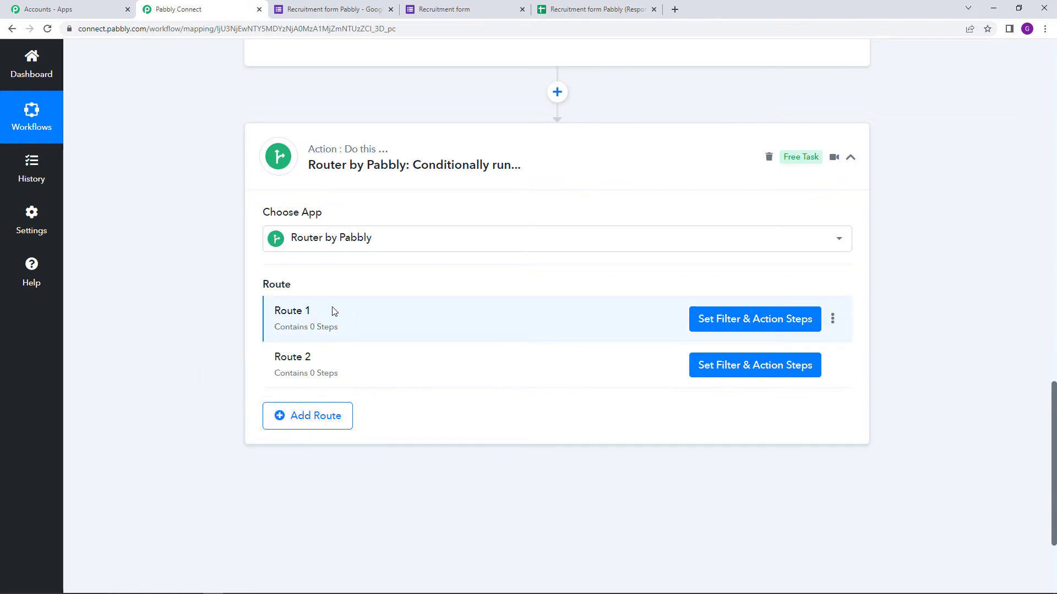
pyautogui.click(832, 321)
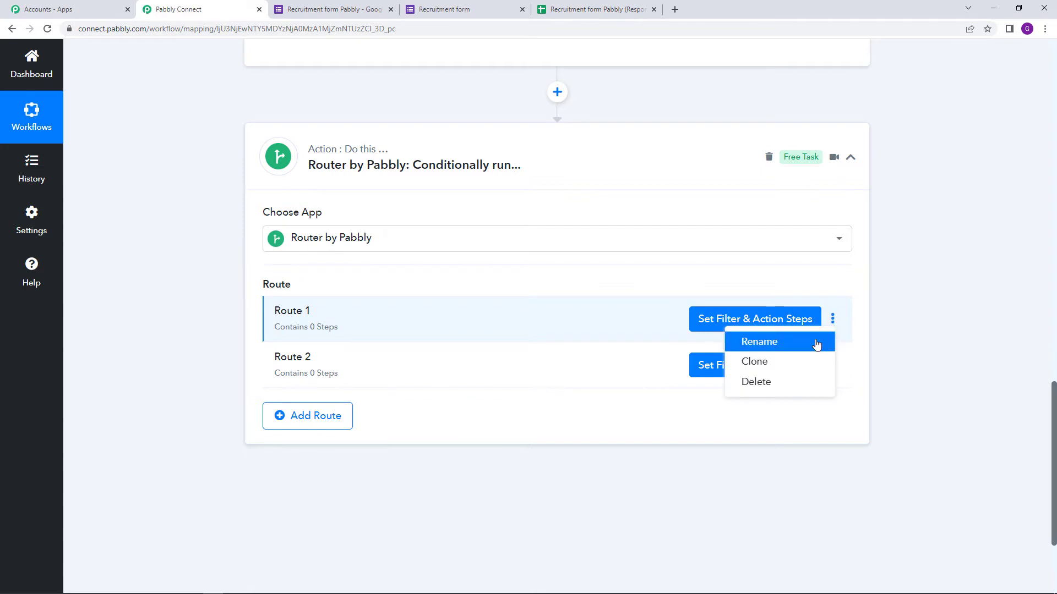
pyautogui.click(757, 340)
# Rename Route 1 to MBA.
pyautogui.tripleClick(432, 324)
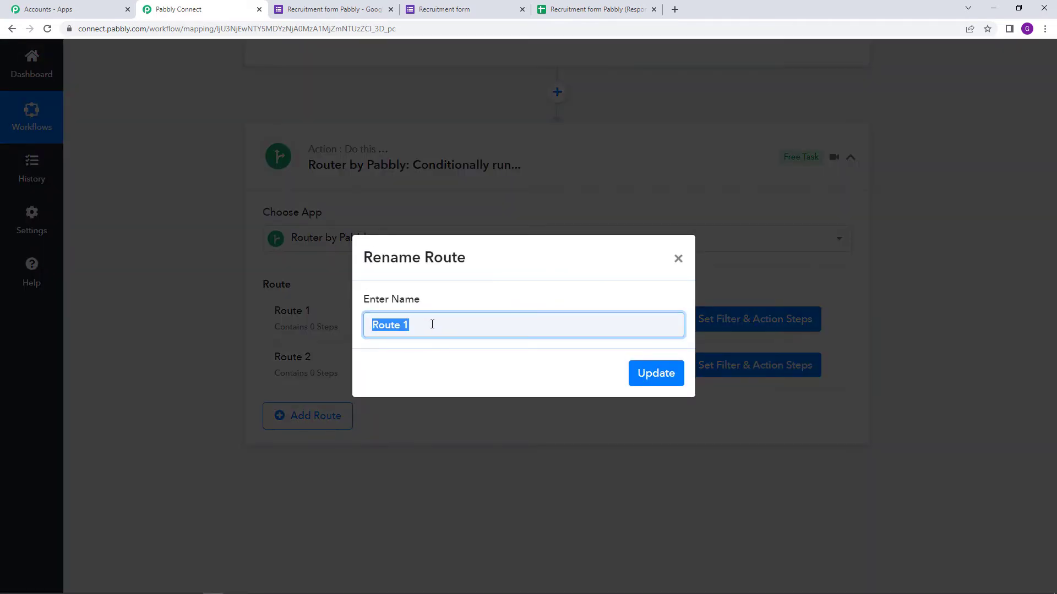
pyautogui.write('m')
pyautogui.press('BackSpace')
pyautogui.write('MBA')
pyautogui.click(658, 380)
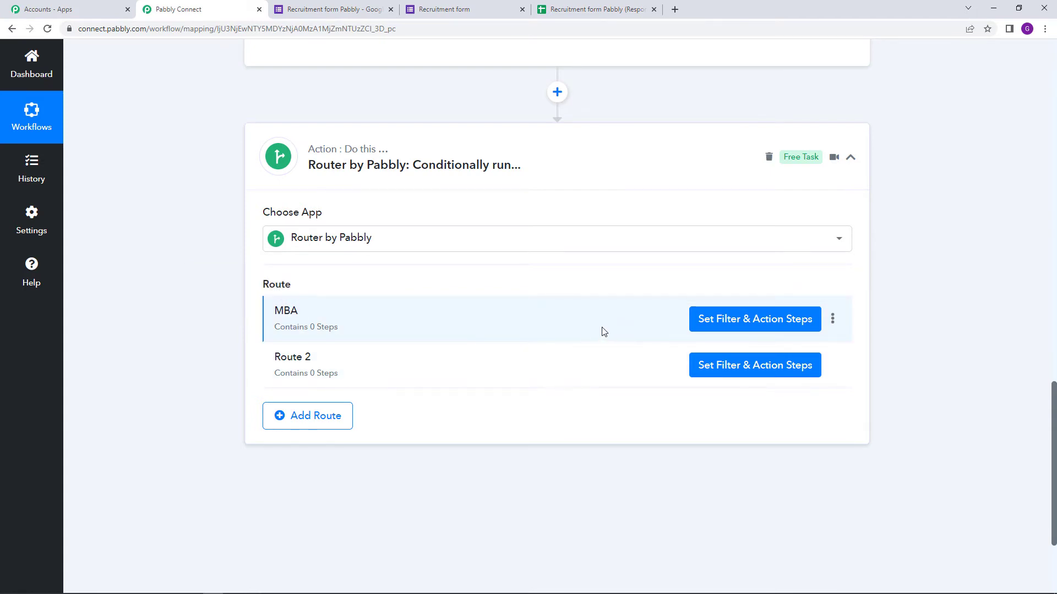
# Rename Route 2 to PhD.
pyautogui.click(832, 366)
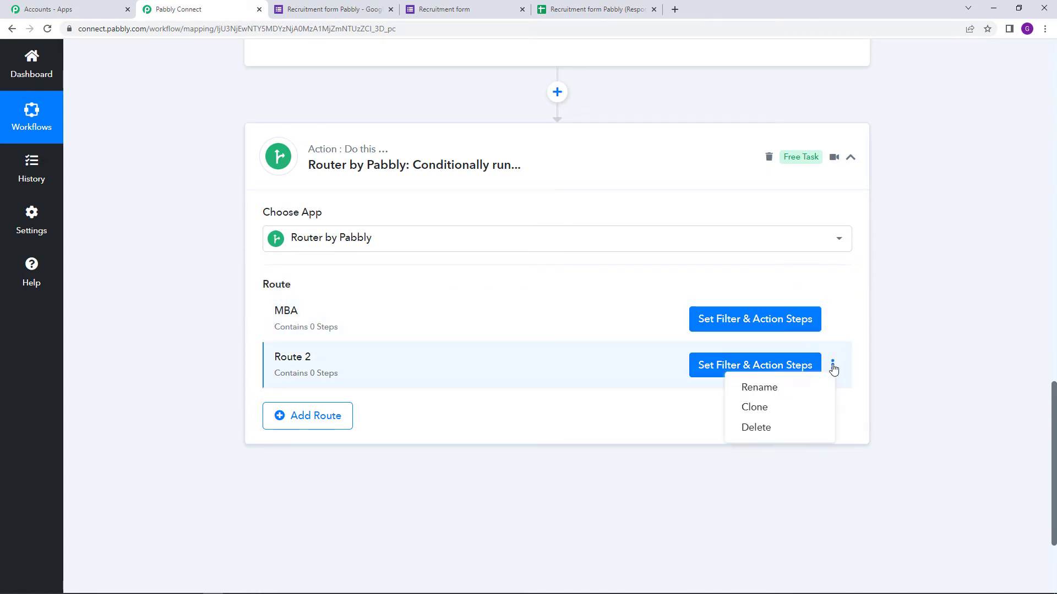
pyautogui.click(795, 393)
pyautogui.moveTo(430, 325); pyautogui.dragTo(224, 323)
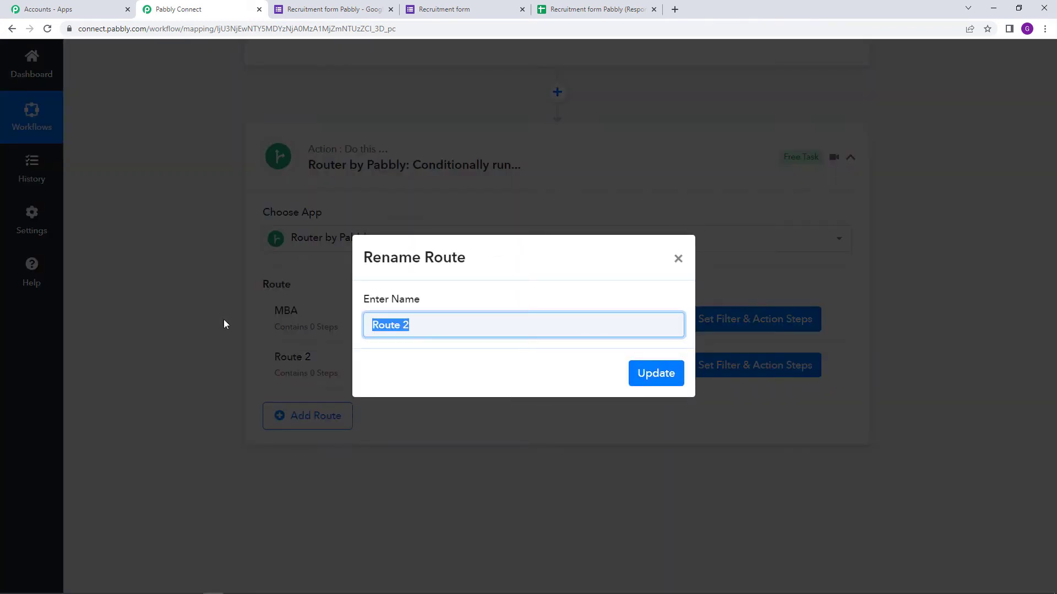
pyautogui.write('p')
pyautogui.press('BackSpace')
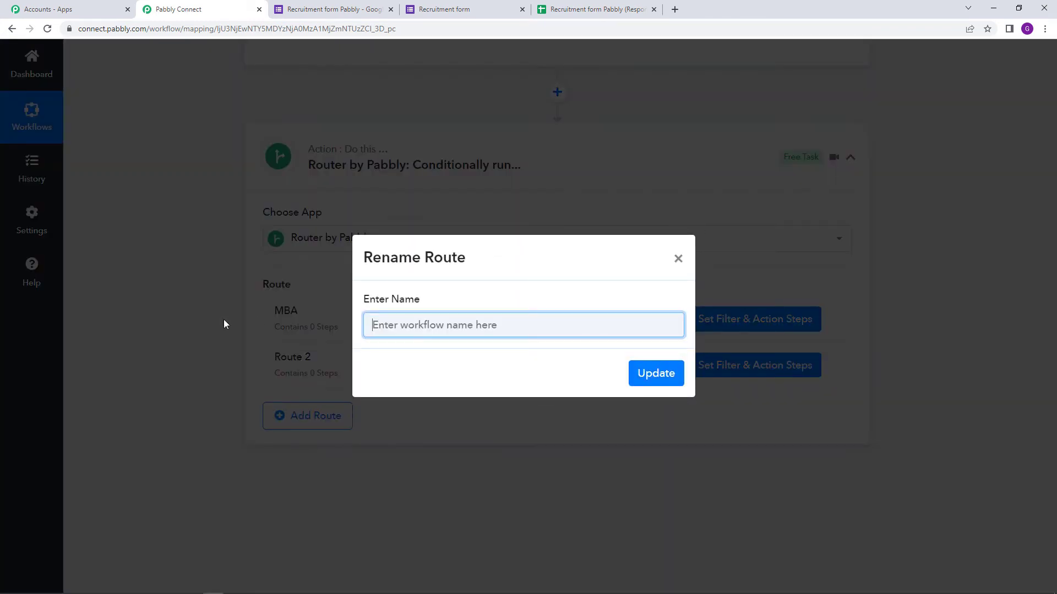
pyautogui.write('PhD')
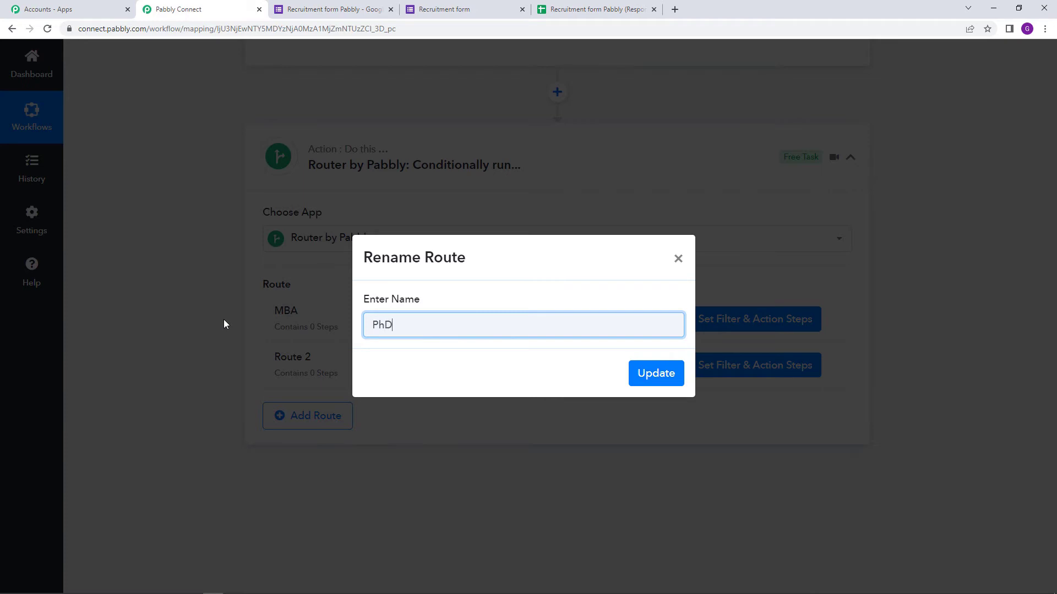
pyautogui.click(653, 381)
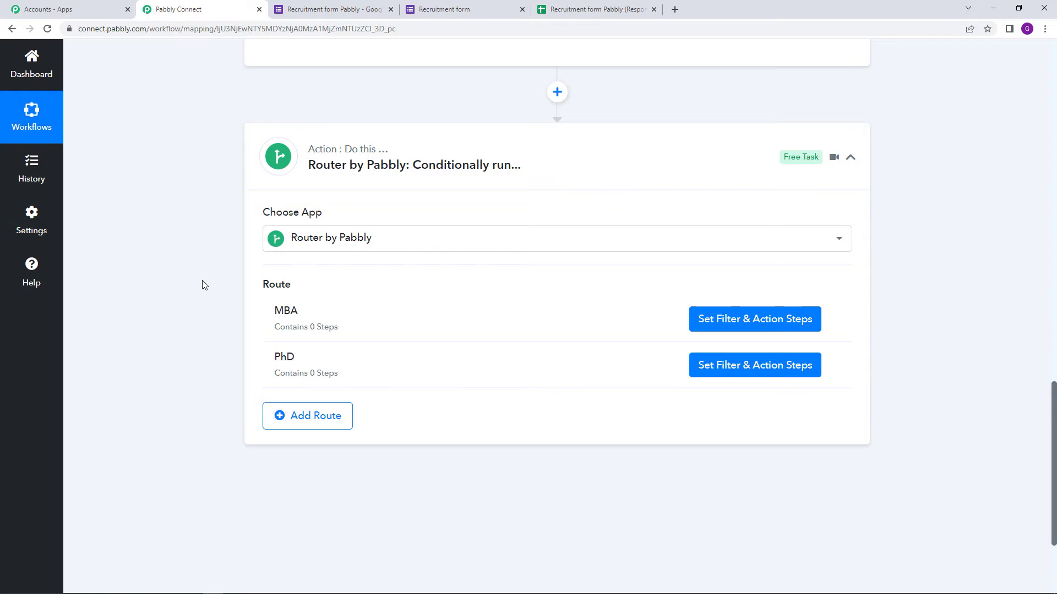
# Set the MBA route filter to check Educational Qualifications with Equal to.
pyautogui.click(756, 323)
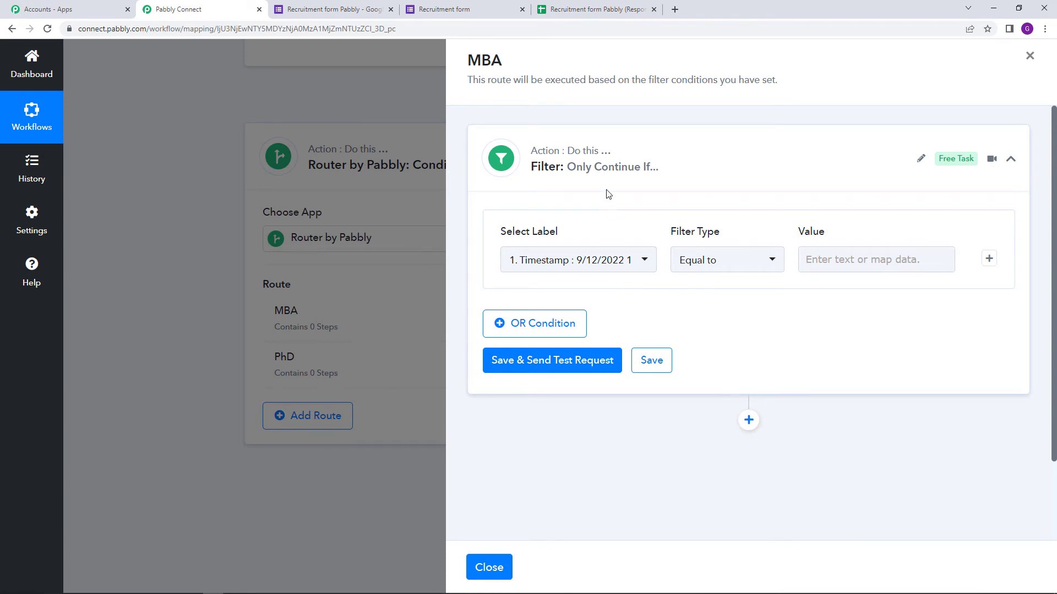
pyautogui.moveTo(600, 173)
pyautogui.scroll(-1, 744, 352)
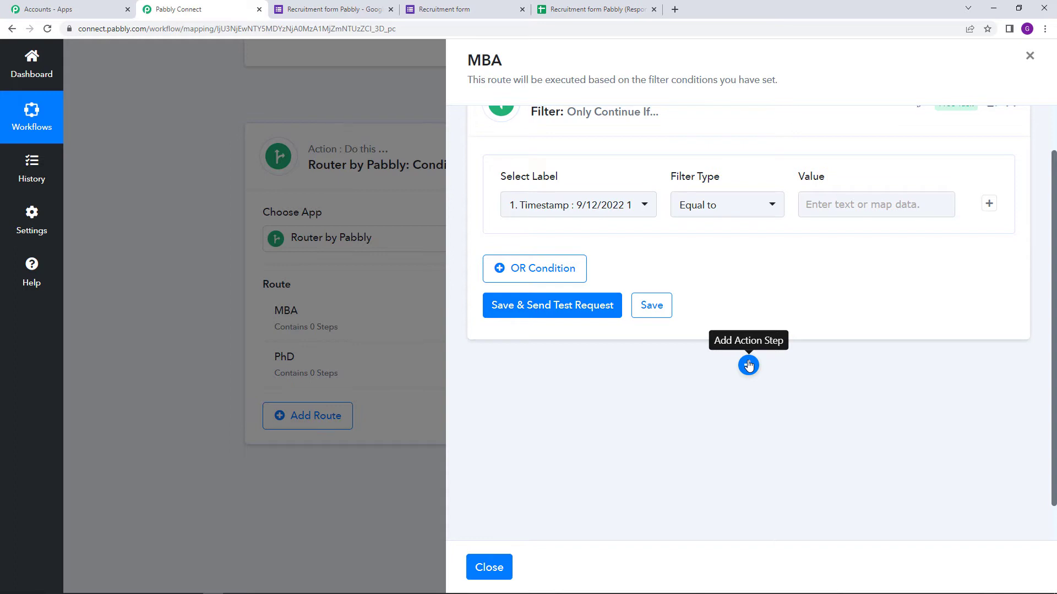
pyautogui.scroll(1, 578, 215)
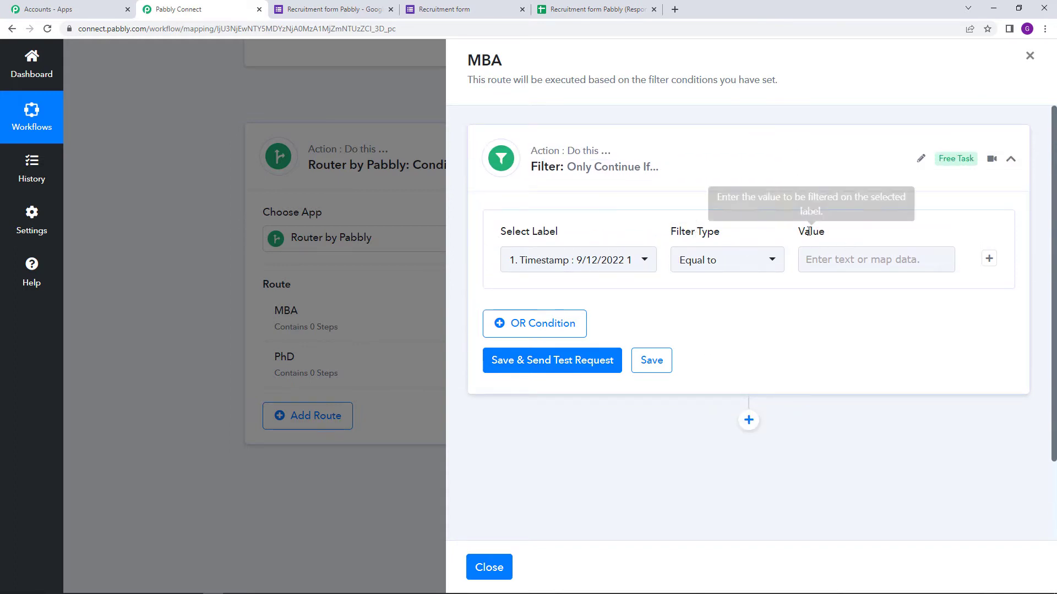
pyautogui.click(583, 257)
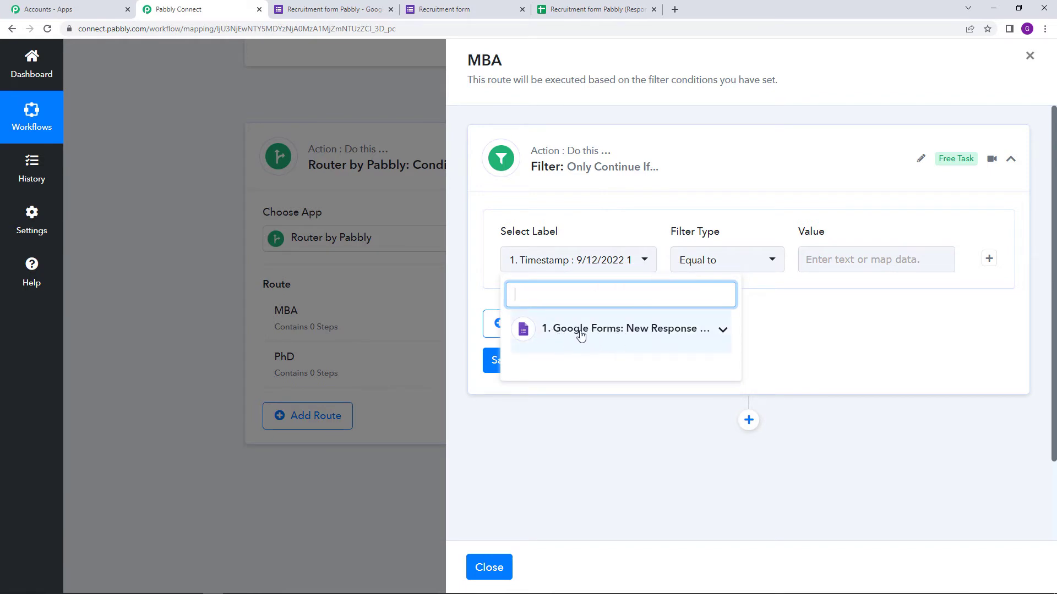
pyautogui.click(685, 334)
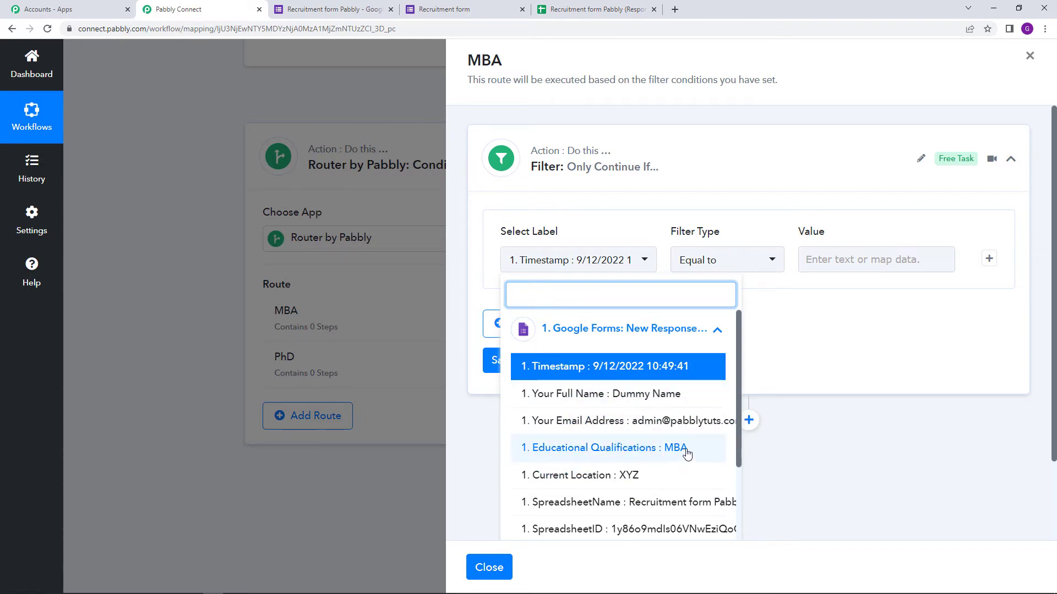
pyautogui.click(637, 456)
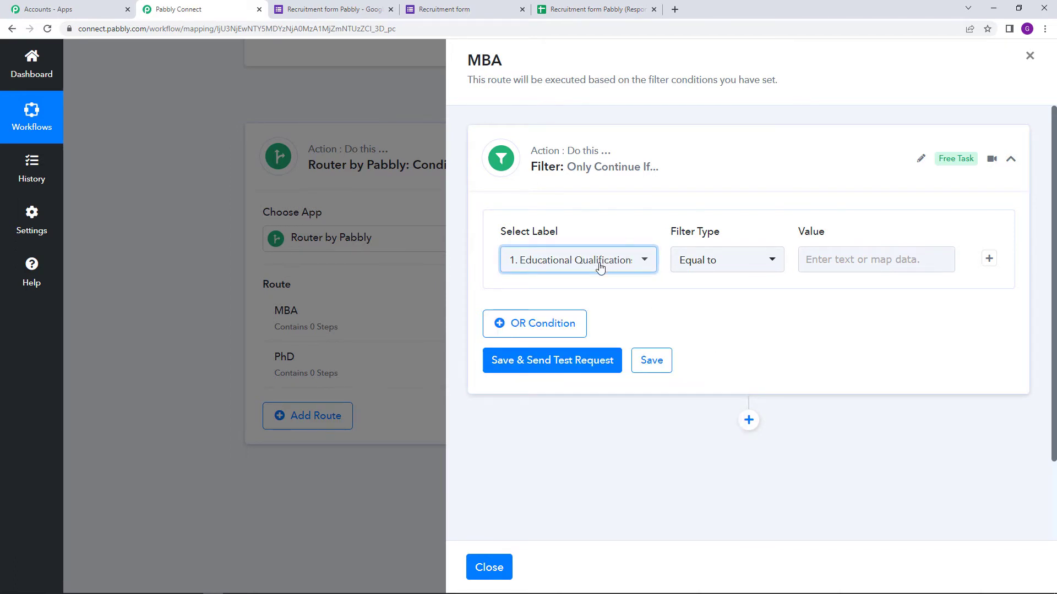
pyautogui.click(713, 260)
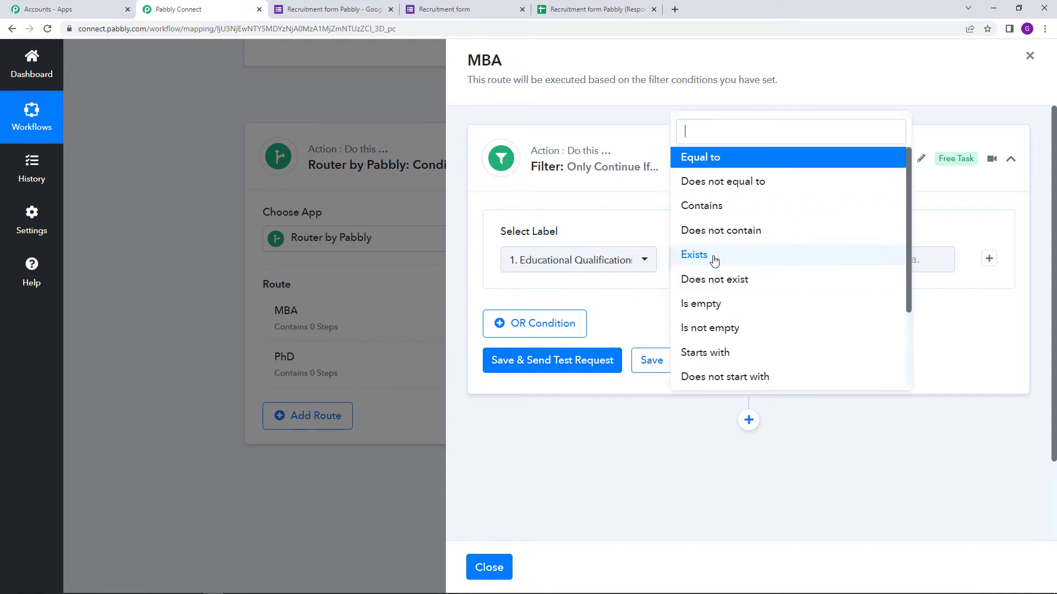
pyautogui.click(717, 159)
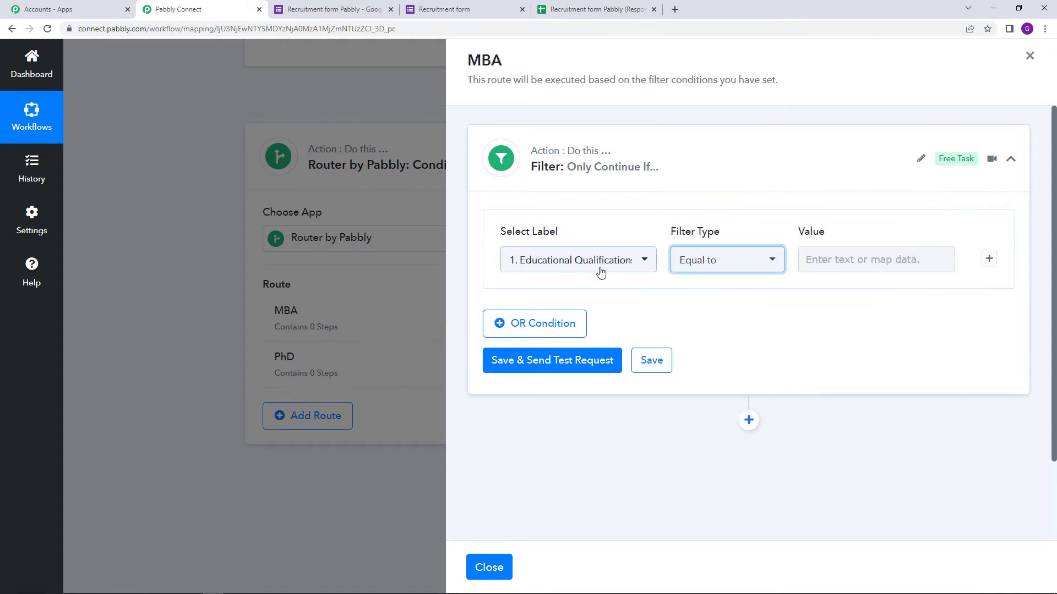
# Enter MBA as the filter value, save and test, confirming 'Condition is true'.
pyautogui.click(883, 263)
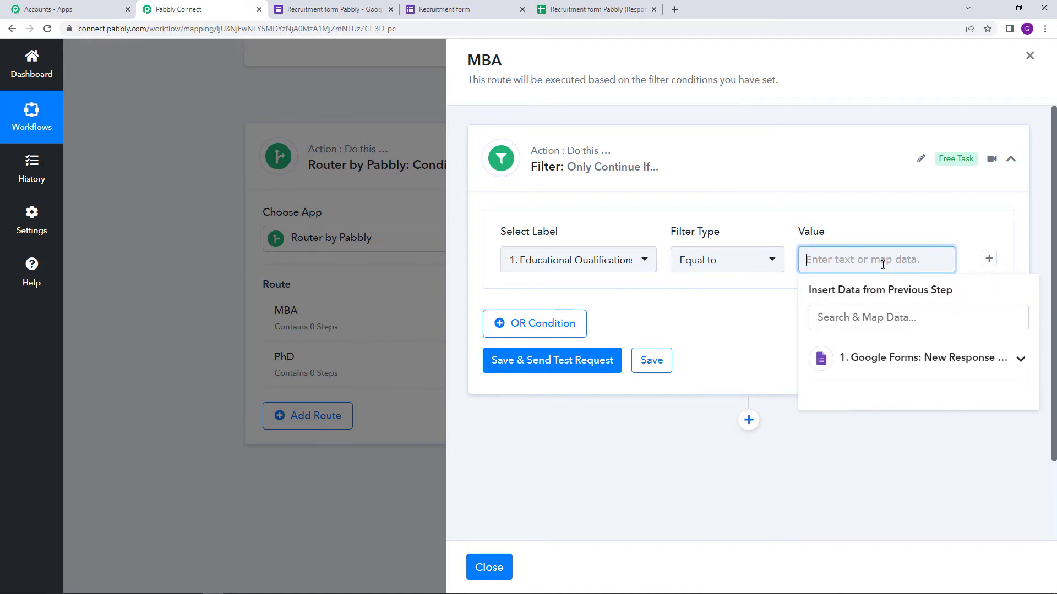
pyautogui.write('m')
pyautogui.press('BackSpace')
pyautogui.write('MBA')
pyautogui.click(724, 325)
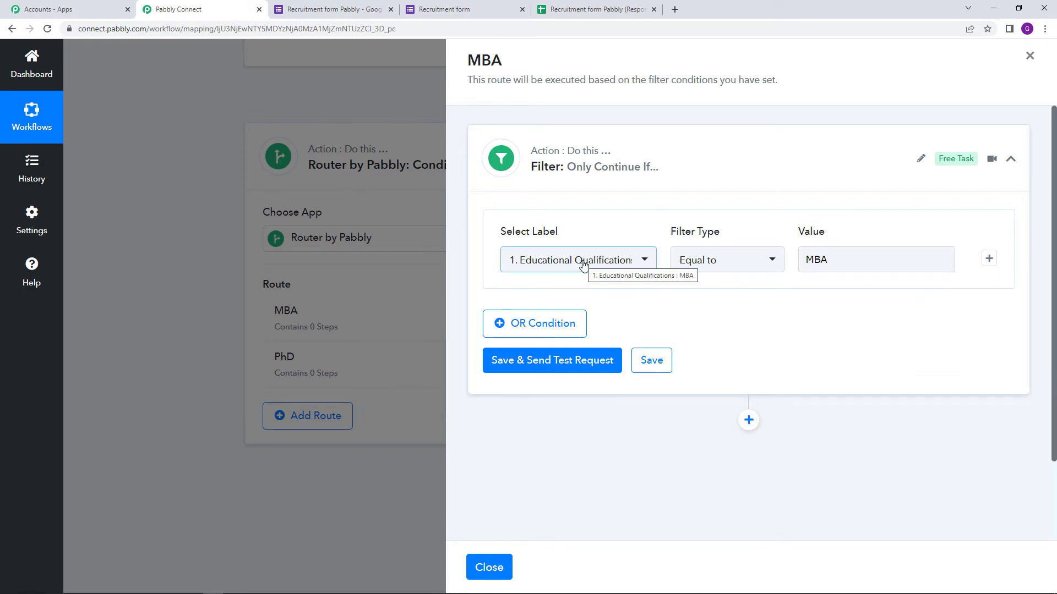
pyautogui.click(741, 264)
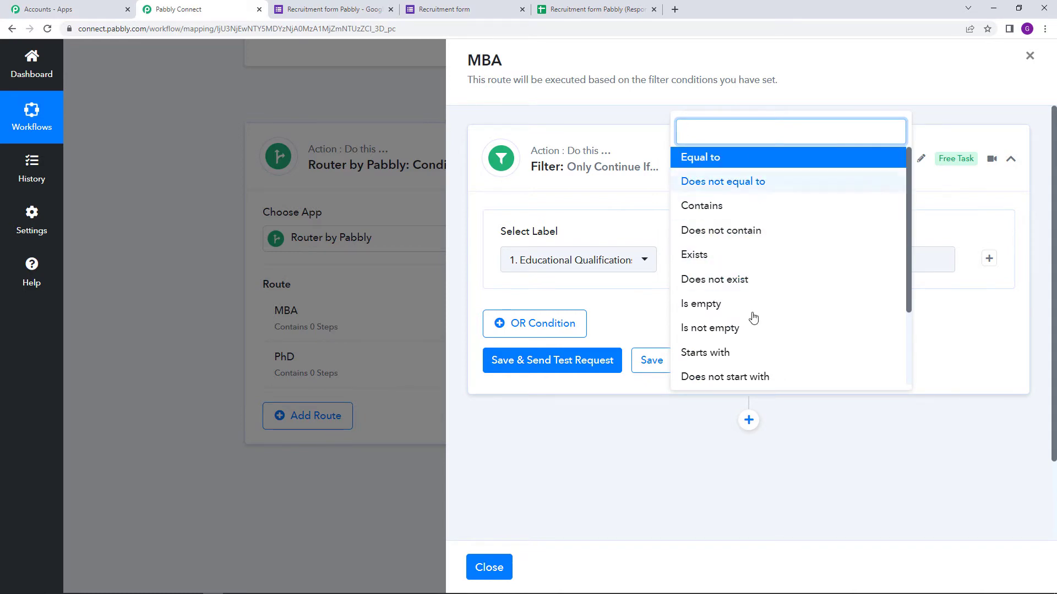
pyautogui.scroll(-2, 809, 375)
pyautogui.click(836, 445)
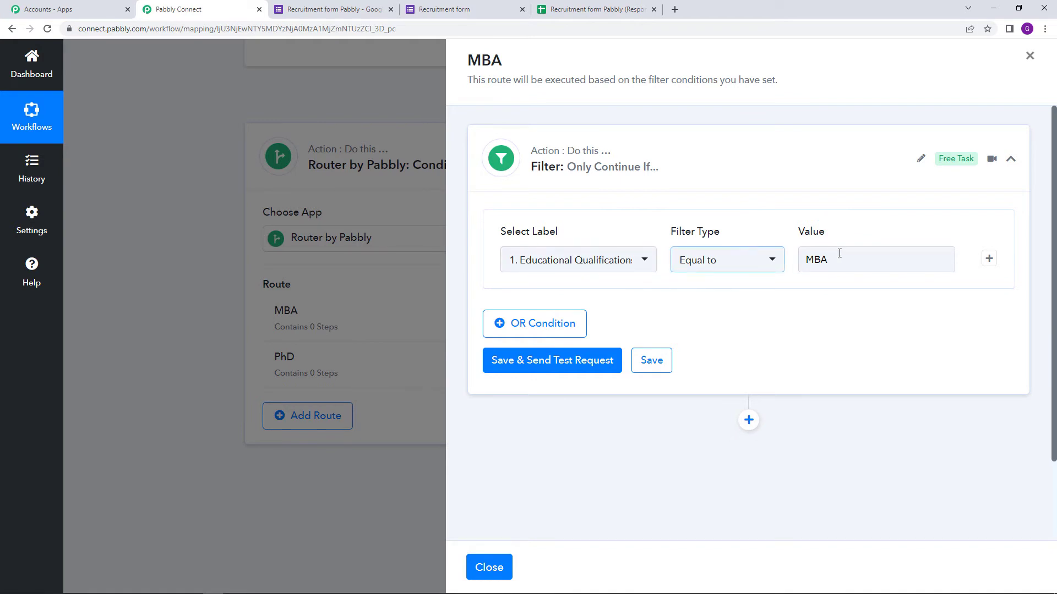
pyautogui.click(562, 365)
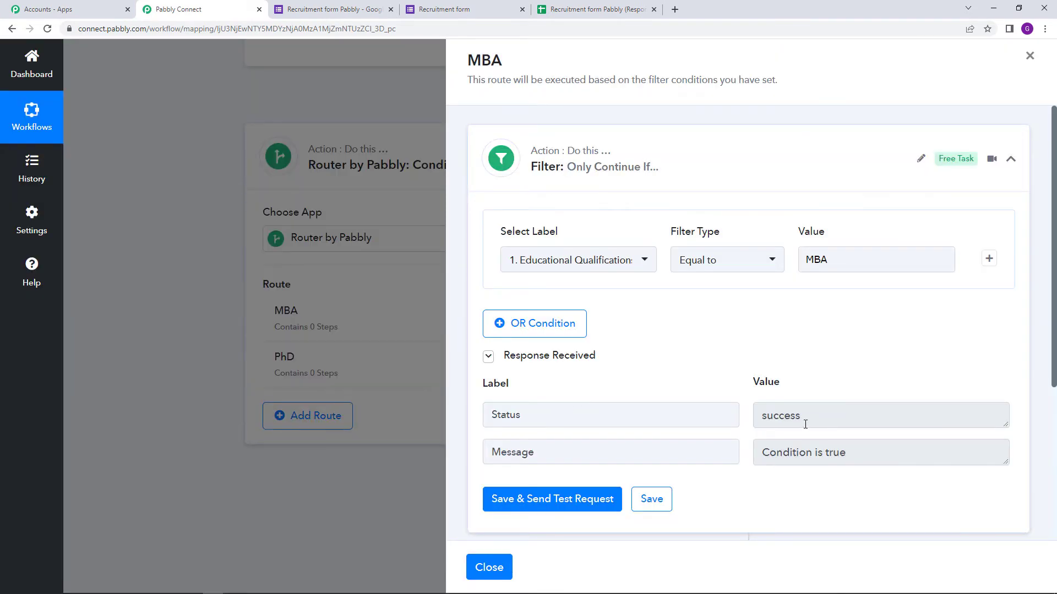
pyautogui.doubleClick(769, 417)
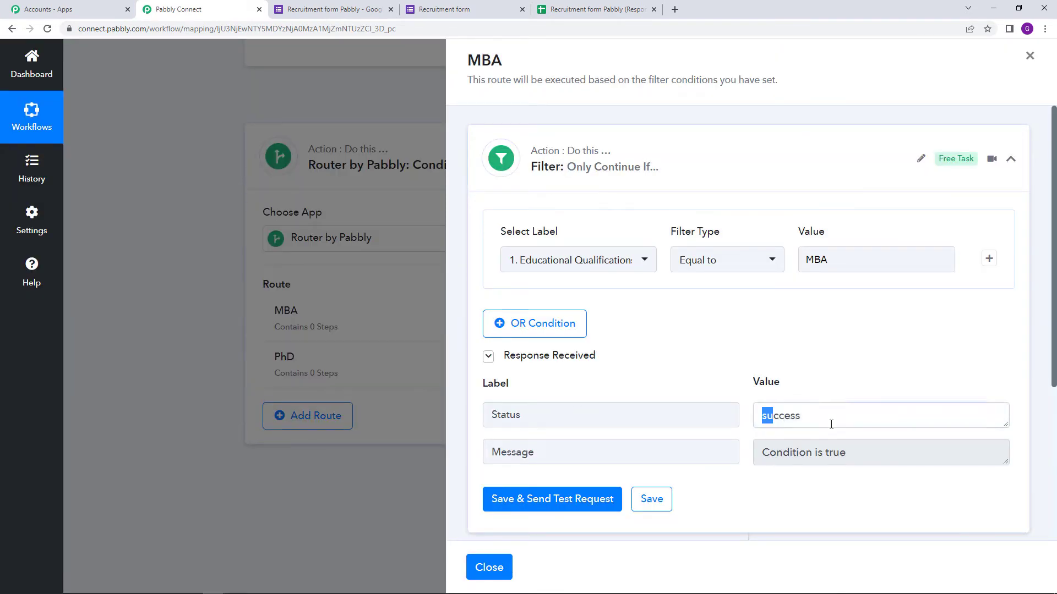
pyautogui.tripleClick(758, 458)
pyautogui.click(858, 507)
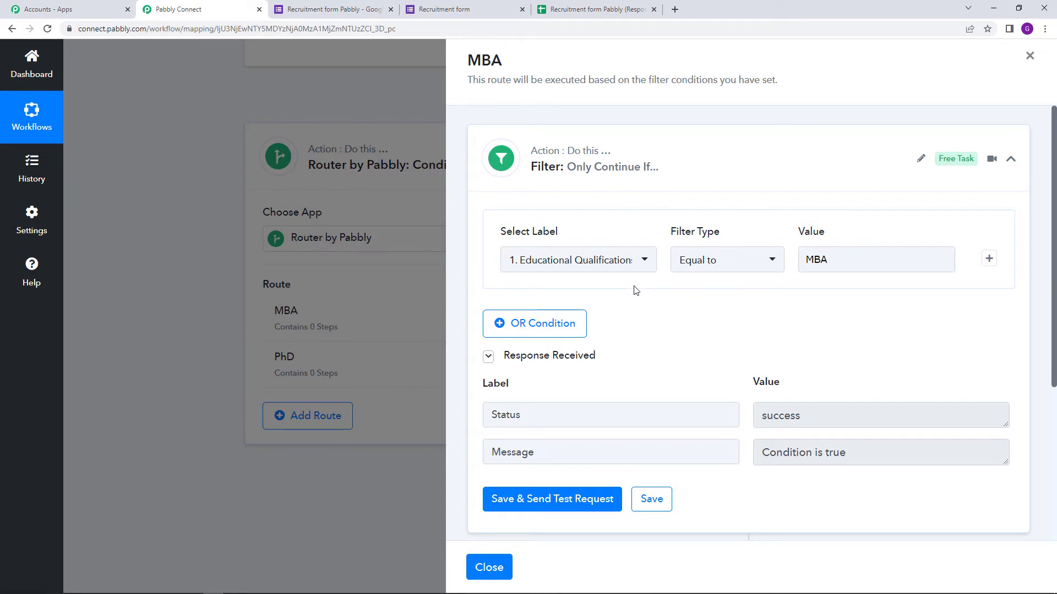
pyautogui.scroll(-1, 660, 385)
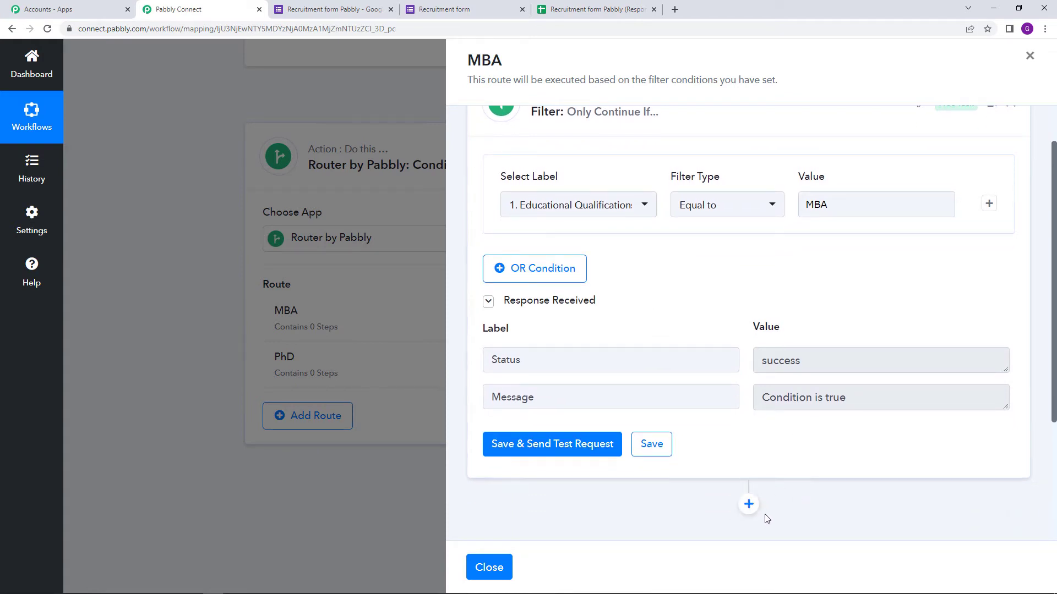
# Add a Gmail step with the Send Email action after the MBA filter and begin connecting an account.
pyautogui.click(748, 505)
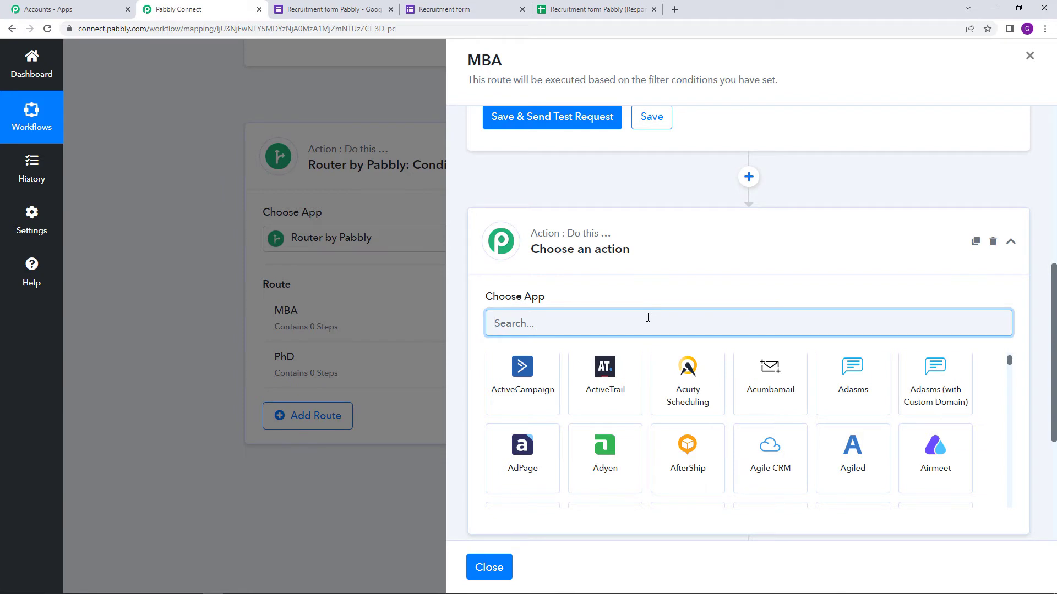
pyautogui.write('GMAIL')
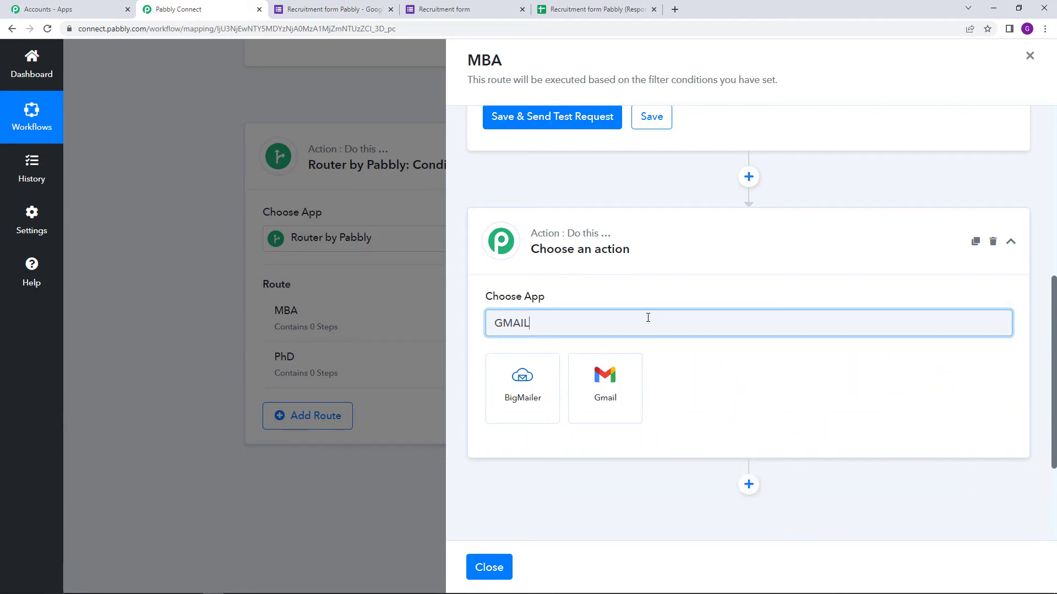
pyautogui.click(632, 380)
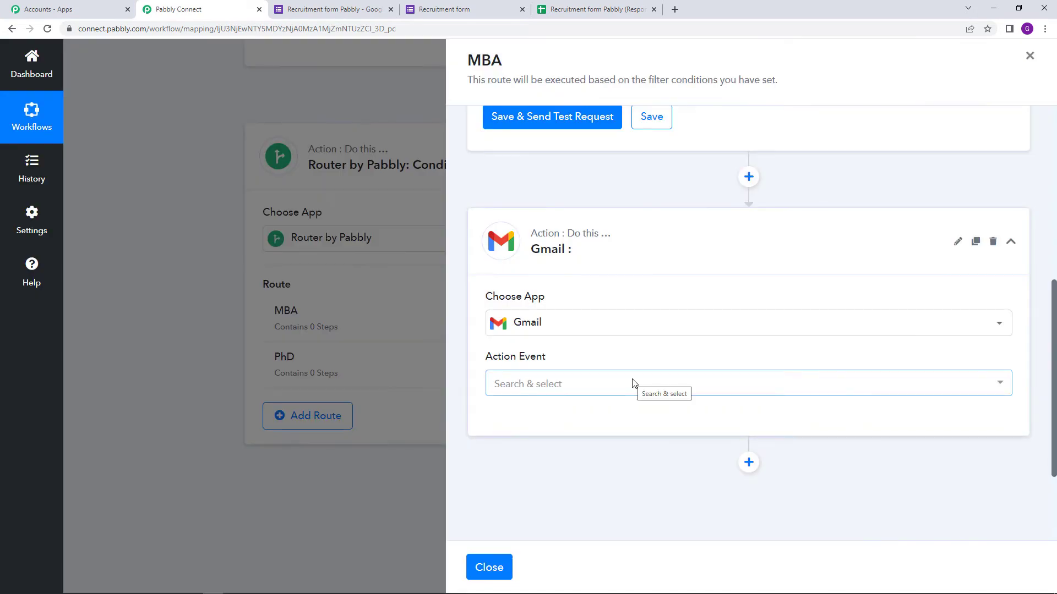
pyautogui.click(633, 384)
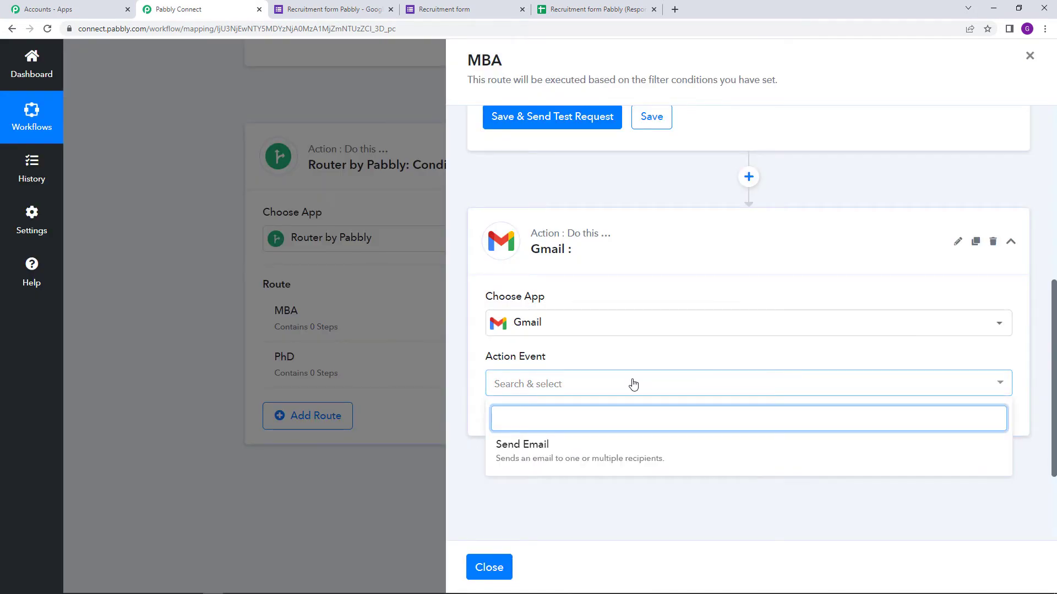
pyautogui.click(619, 461)
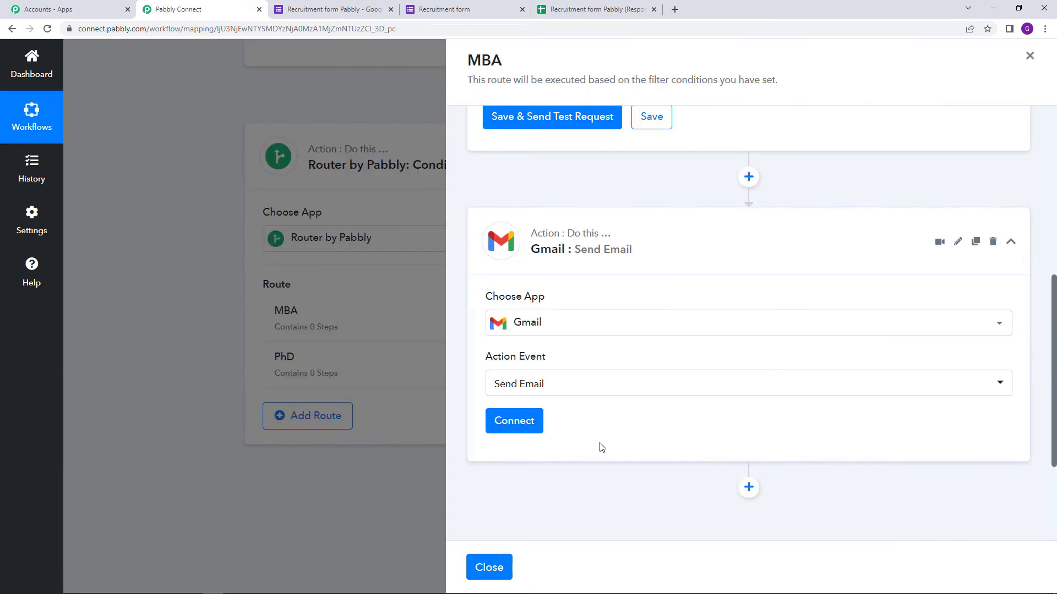
pyautogui.click(529, 421)
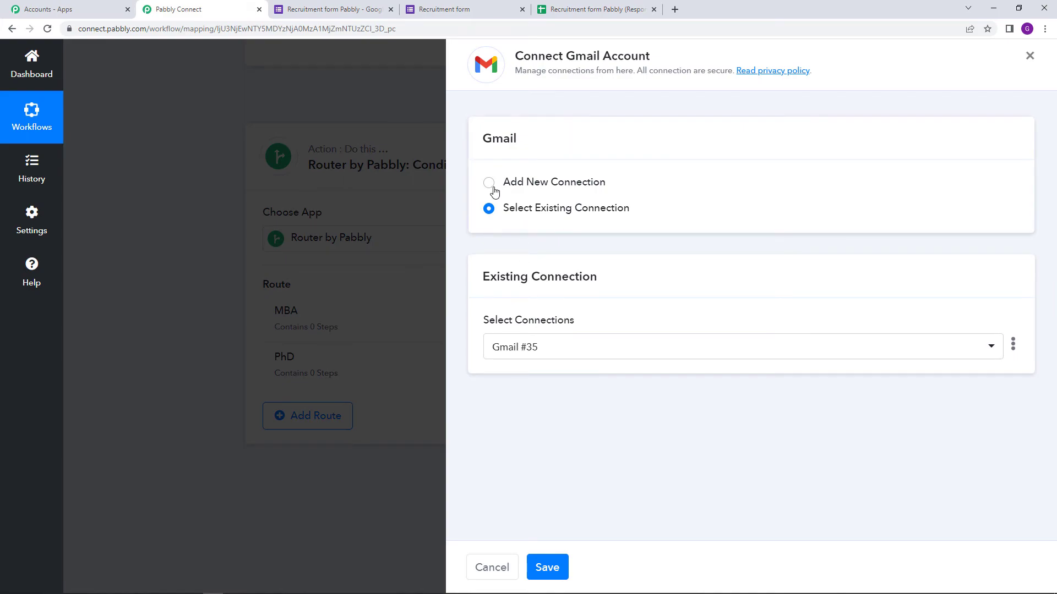
# Create a new Gmail connection by authorising the Google account in the sign-in popup.
pyautogui.click(488, 183)
pyautogui.click(578, 332)
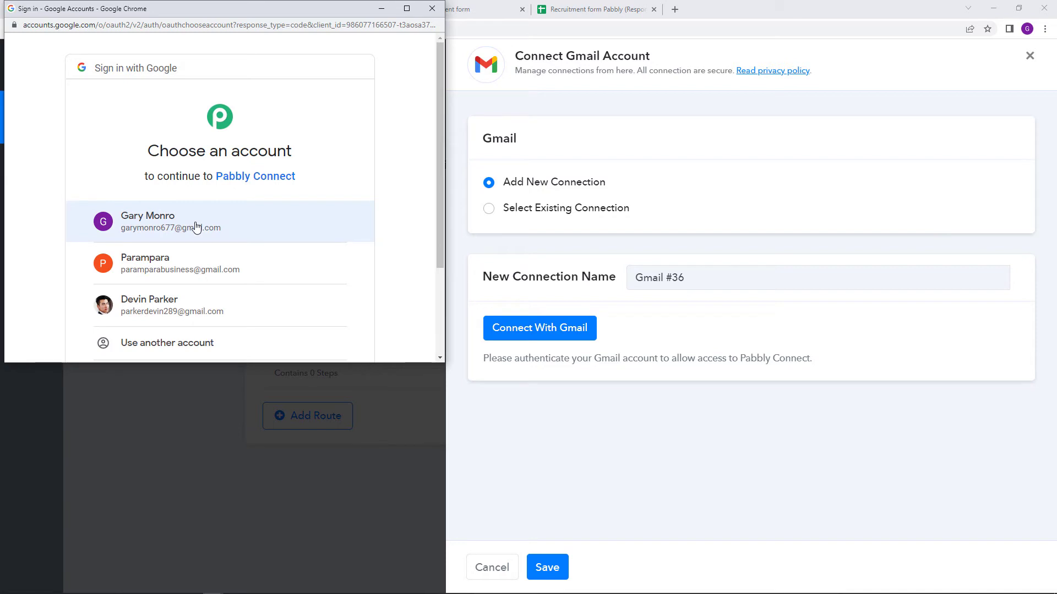
pyautogui.click(196, 226)
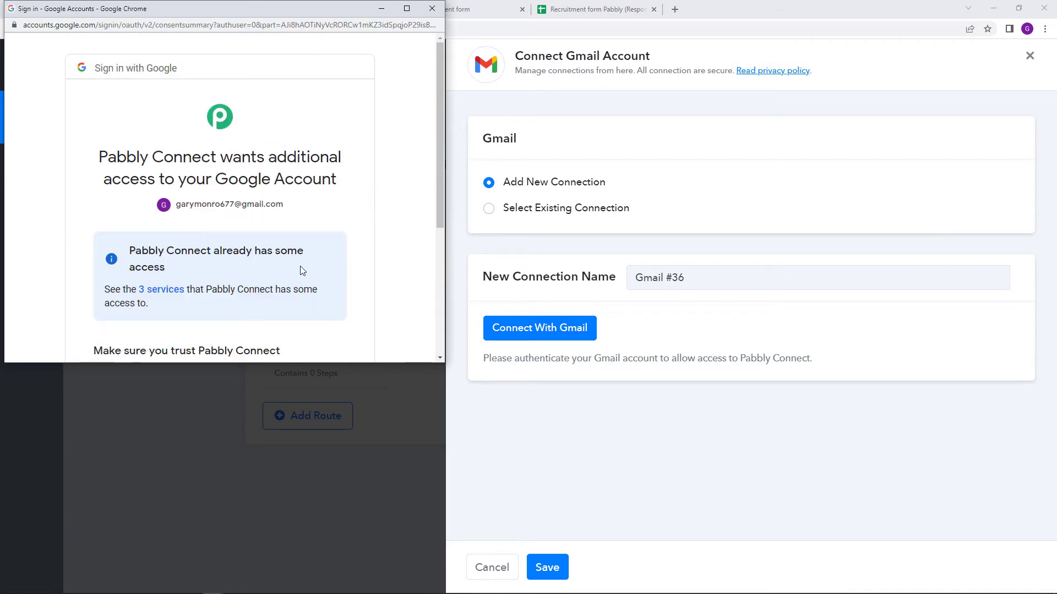
pyautogui.scroll(-4, 300, 266)
pyautogui.click(299, 261)
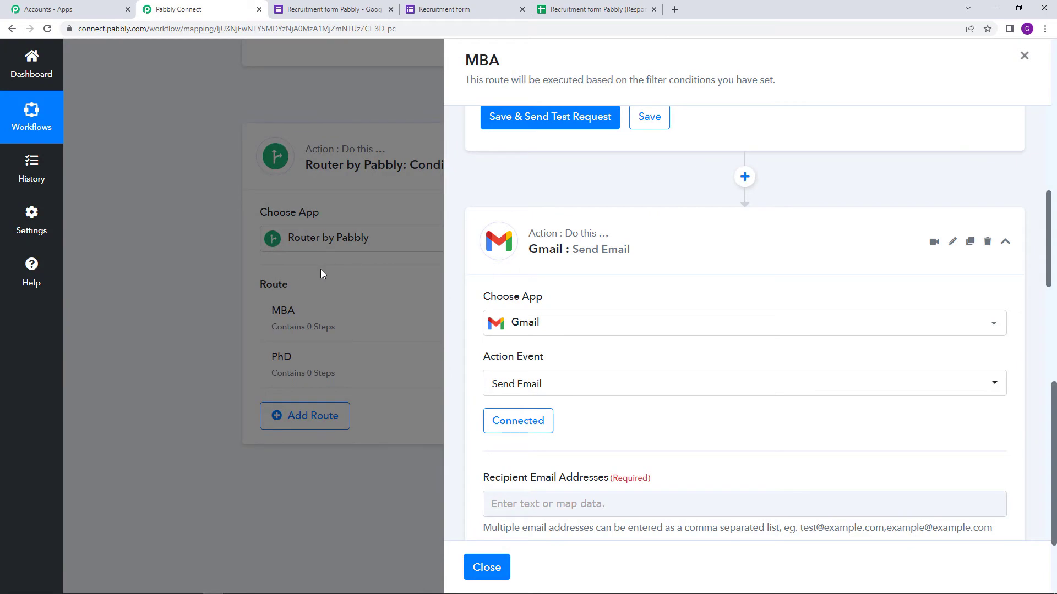
# Map the respondent's form email address as the recipient email address.
pyautogui.scroll(-2, 611, 290)
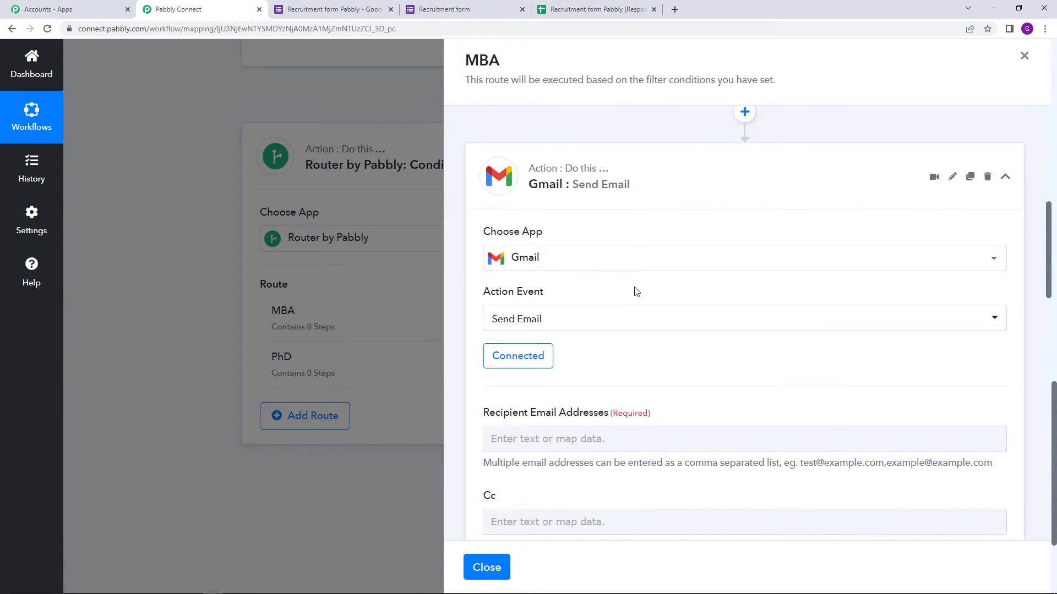
pyautogui.scroll(-3, 660, 297)
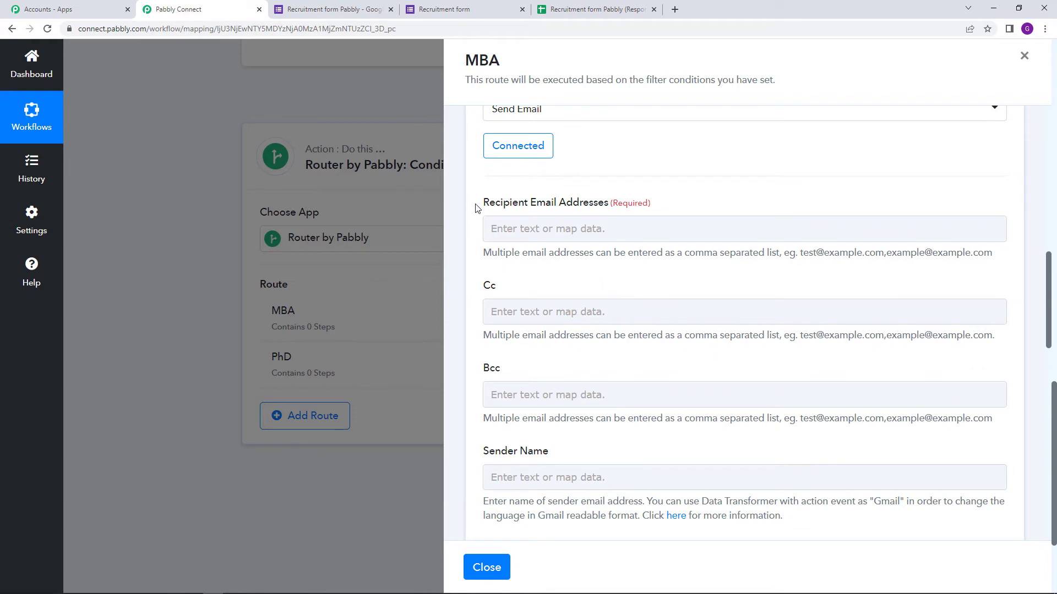
pyautogui.moveTo(484, 208); pyautogui.dragTo(659, 211)
pyautogui.click(656, 207)
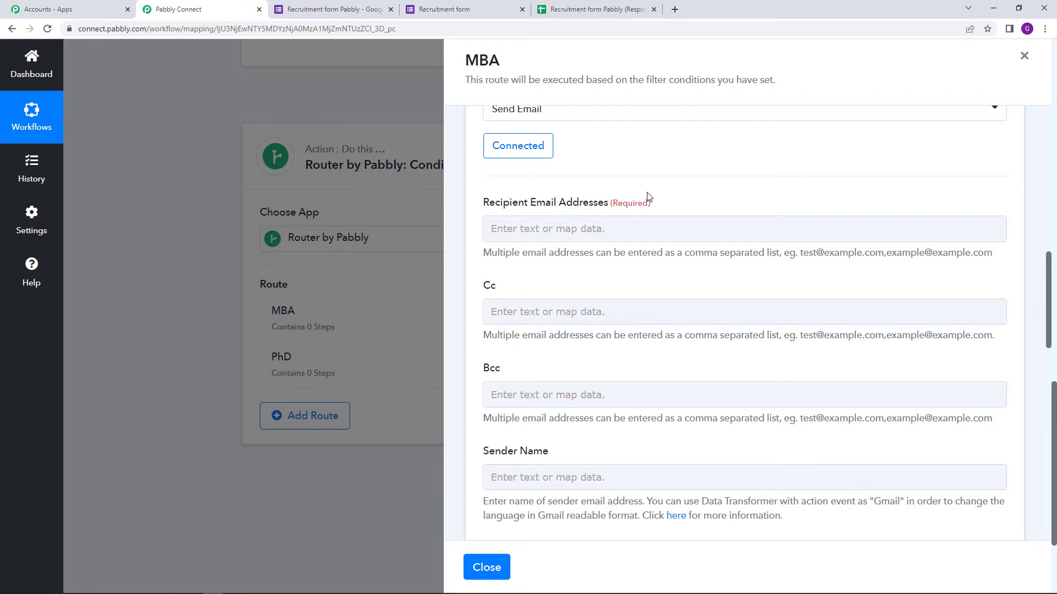
pyautogui.click(558, 233)
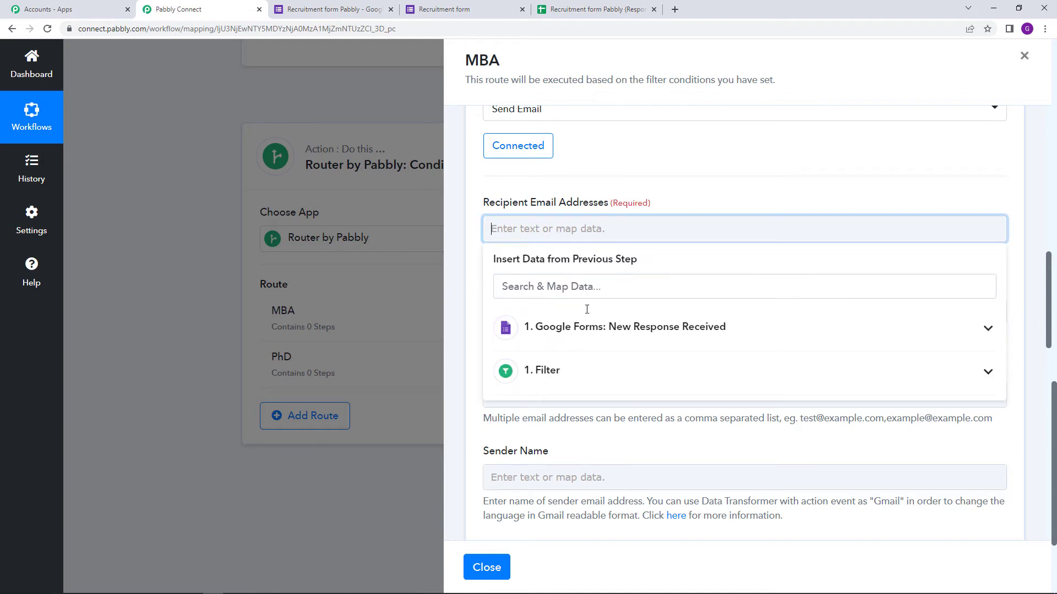
pyautogui.click(666, 341)
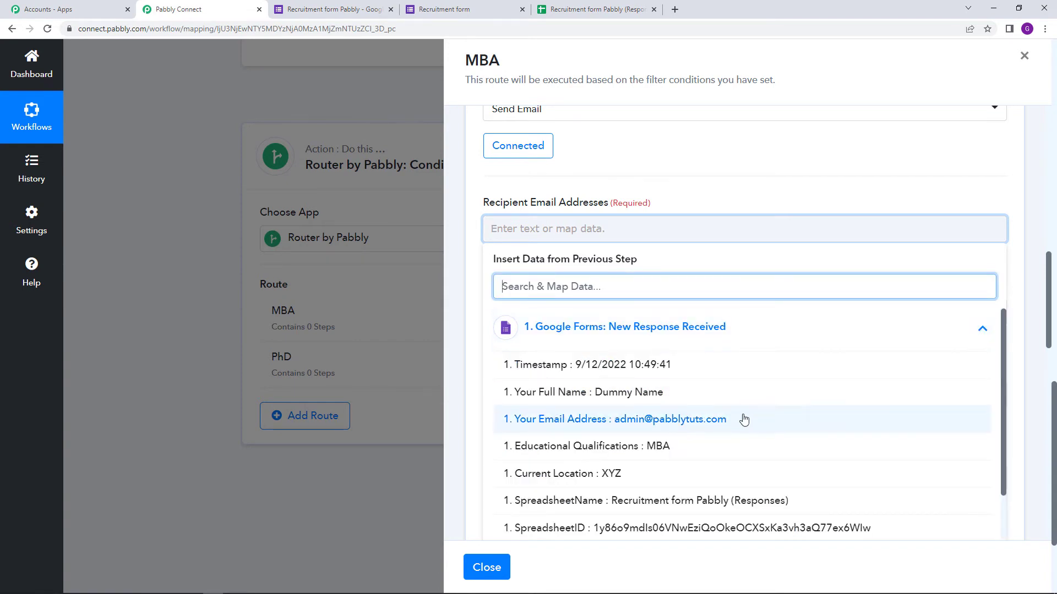
pyautogui.click(671, 424)
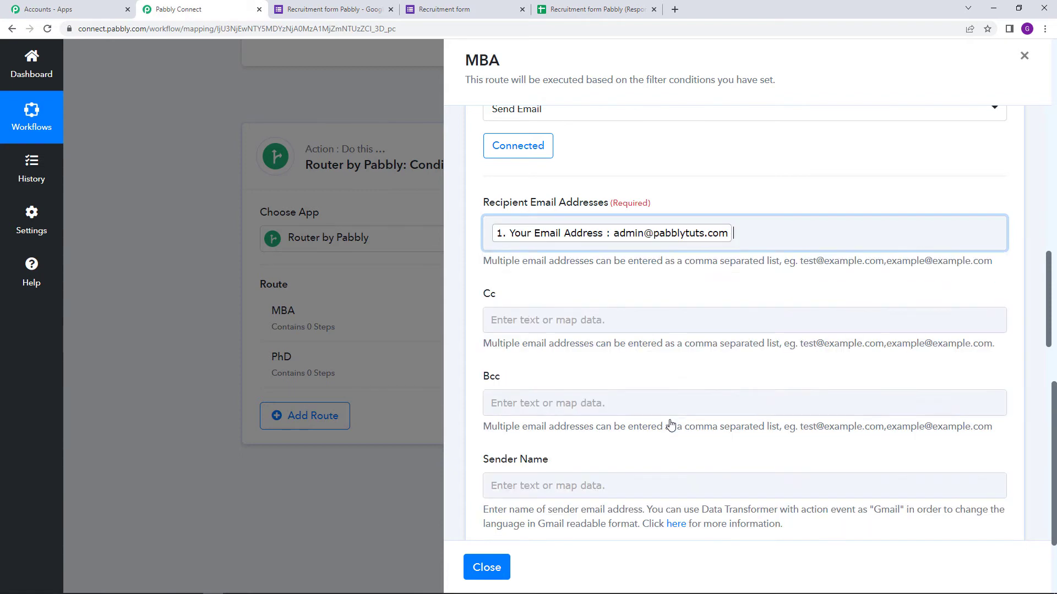
pyautogui.click(671, 177)
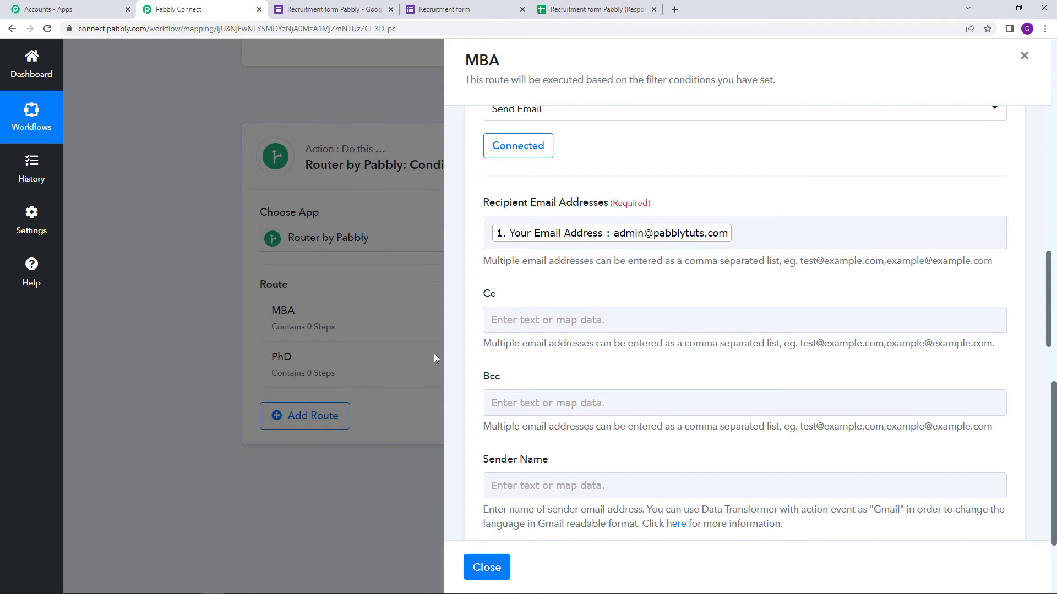
# Set the sender name to ABC Company.
pyautogui.scroll(-3, 510, 170)
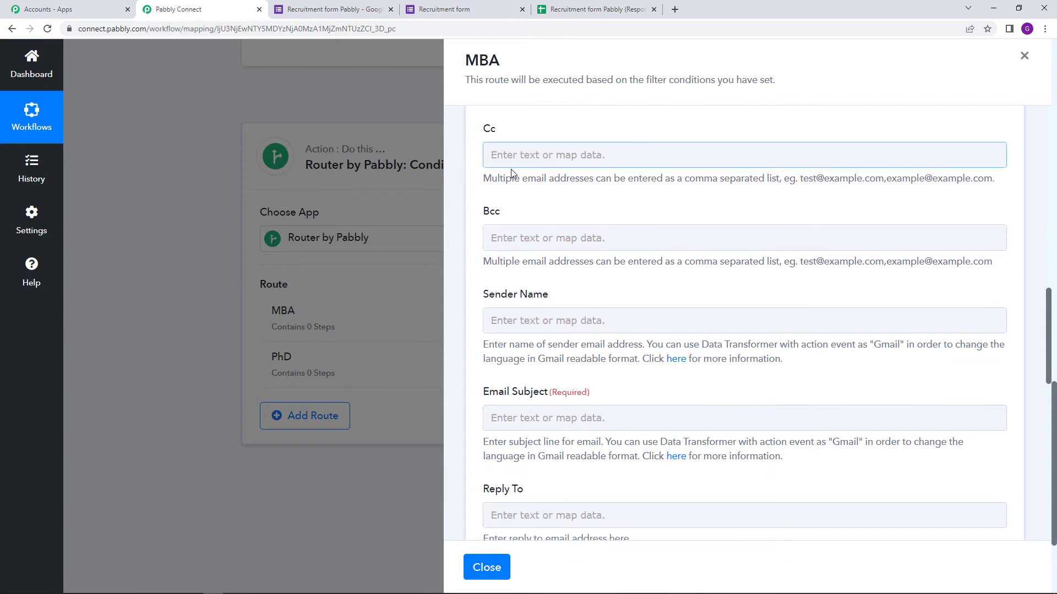
pyautogui.scroll(-1, 484, 248)
pyautogui.scroll(-1, 493, 193)
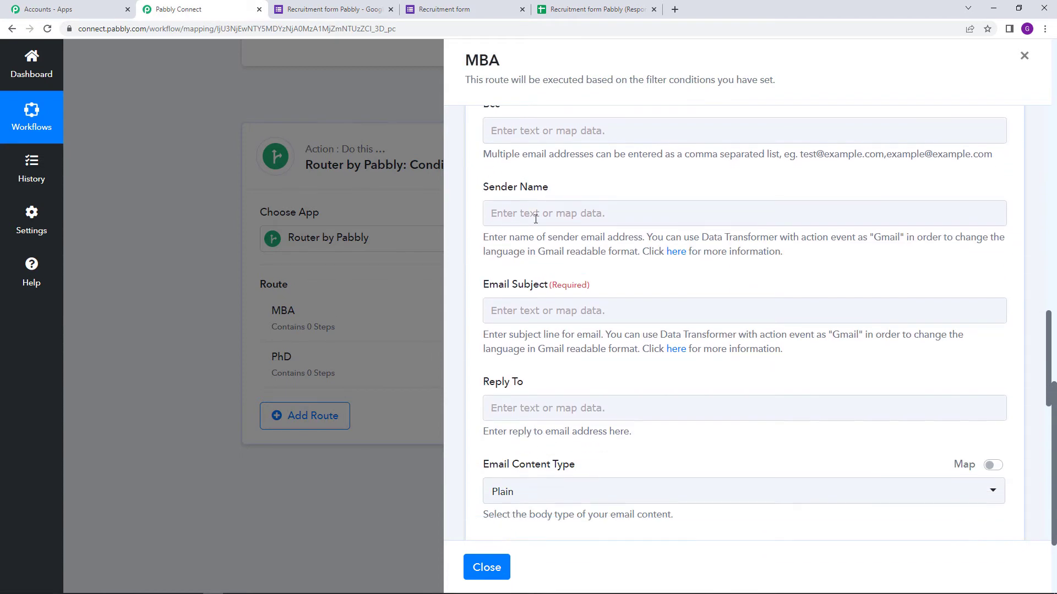
pyautogui.click(535, 218)
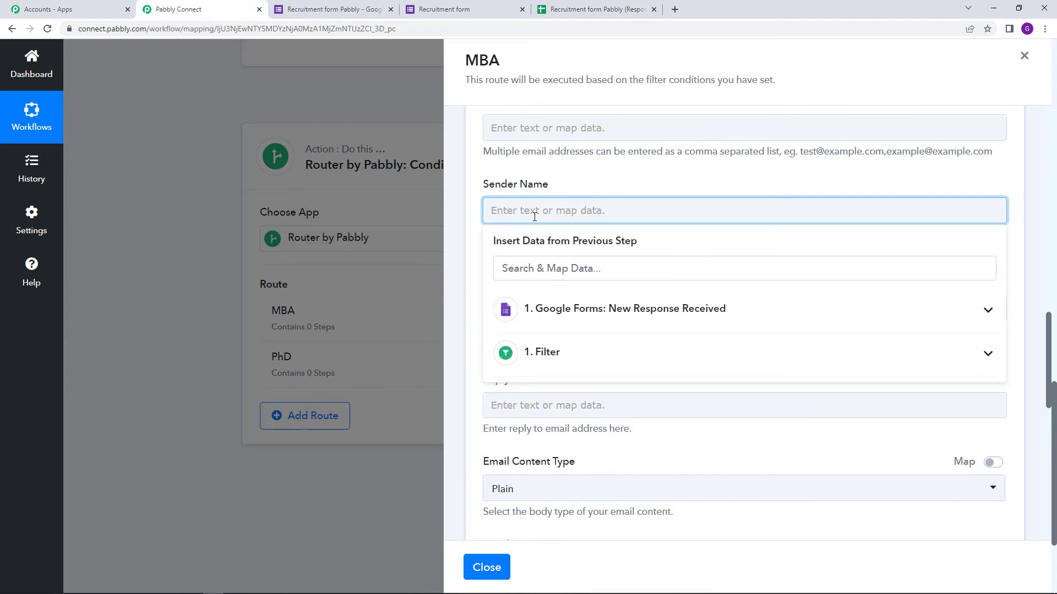
pyautogui.write('ABC Company')
pyautogui.click(608, 171)
pyautogui.scroll(-1, 614, 189)
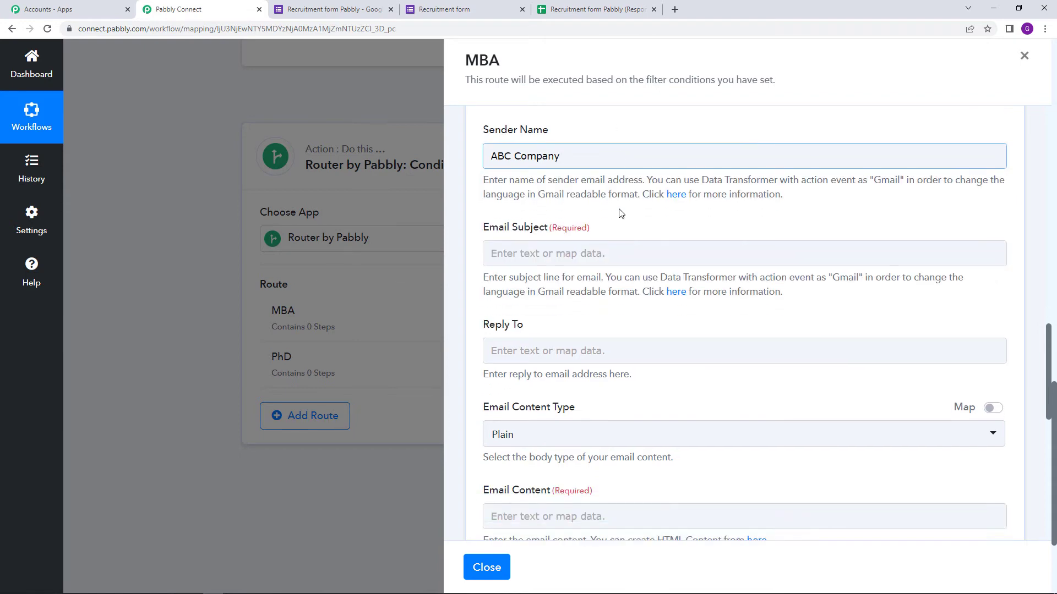
# Copy 'Task for job appraisal' from Notepad and paste it as the email subject.
pyautogui.click(552, 253)
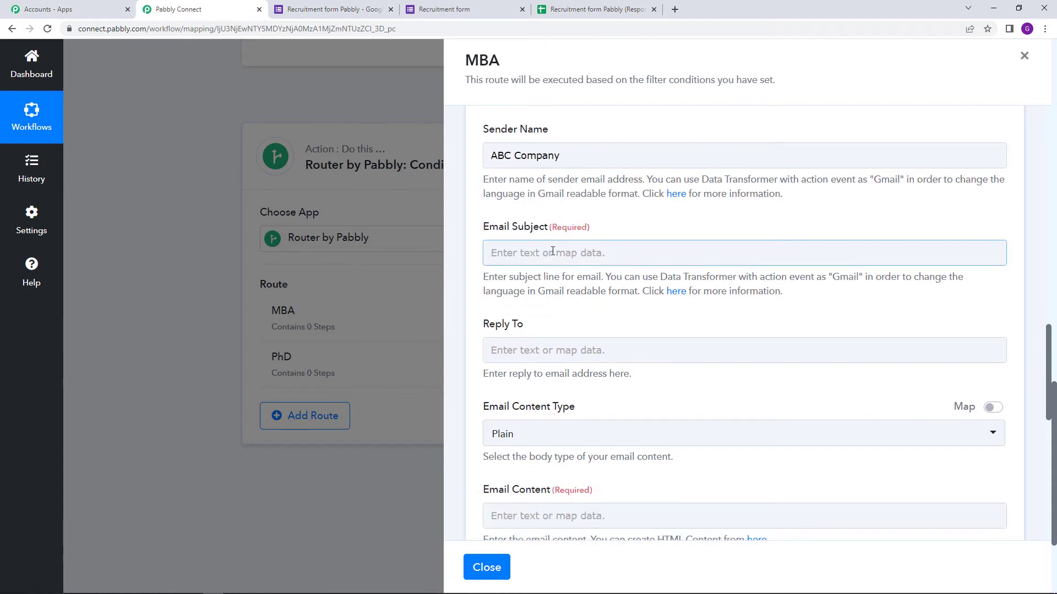
pyautogui.moveTo(298, 576)
pyautogui.click(238, 589)
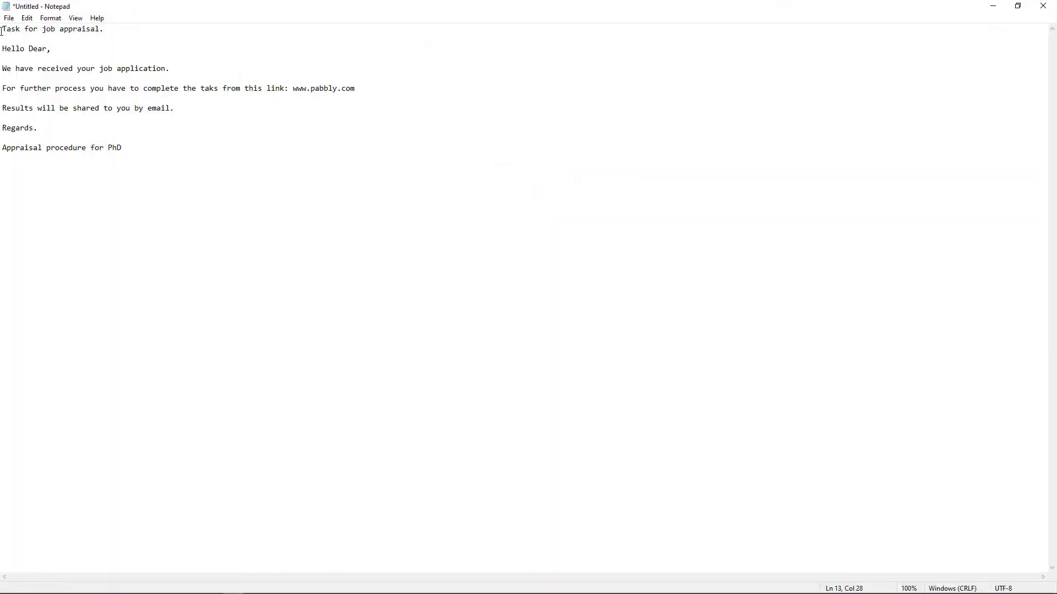
pyautogui.moveTo(2, 30); pyautogui.dragTo(93, 30)
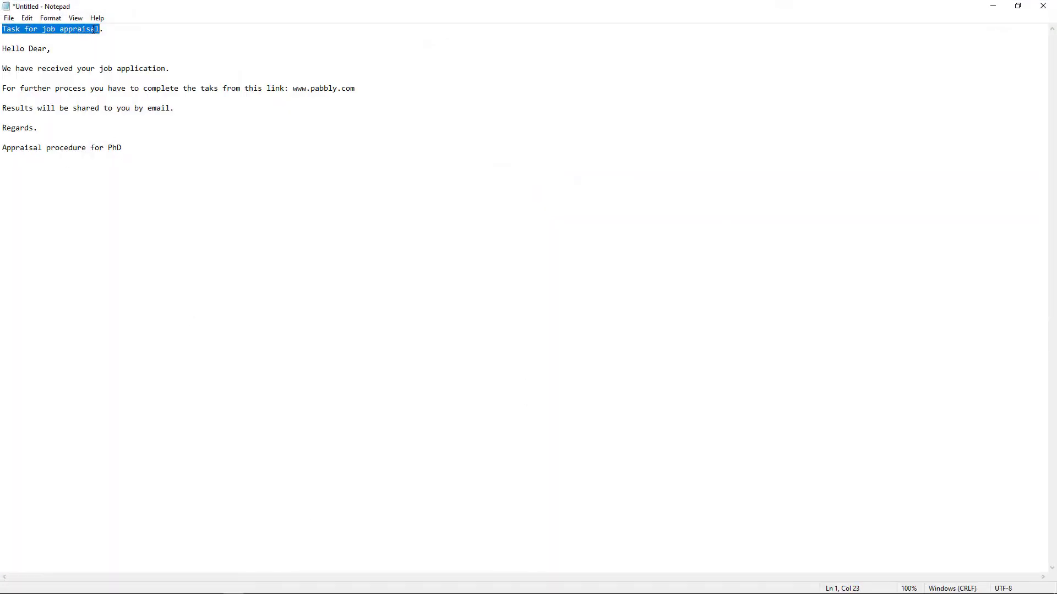
pyautogui.rightClick(93, 30)
pyautogui.click(137, 64)
pyautogui.moveTo(321, 592)
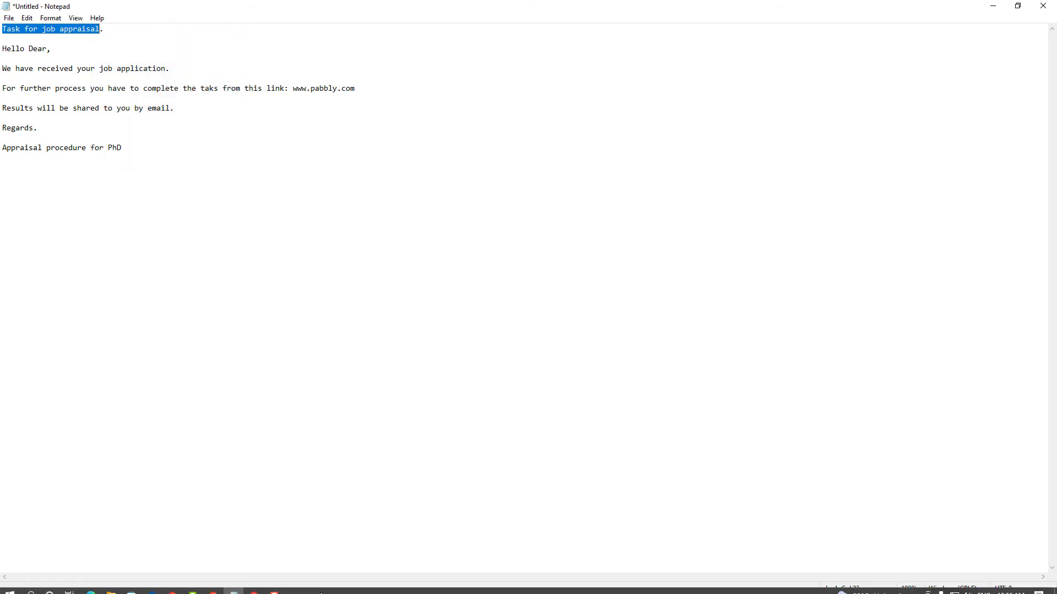
pyautogui.click(213, 592)
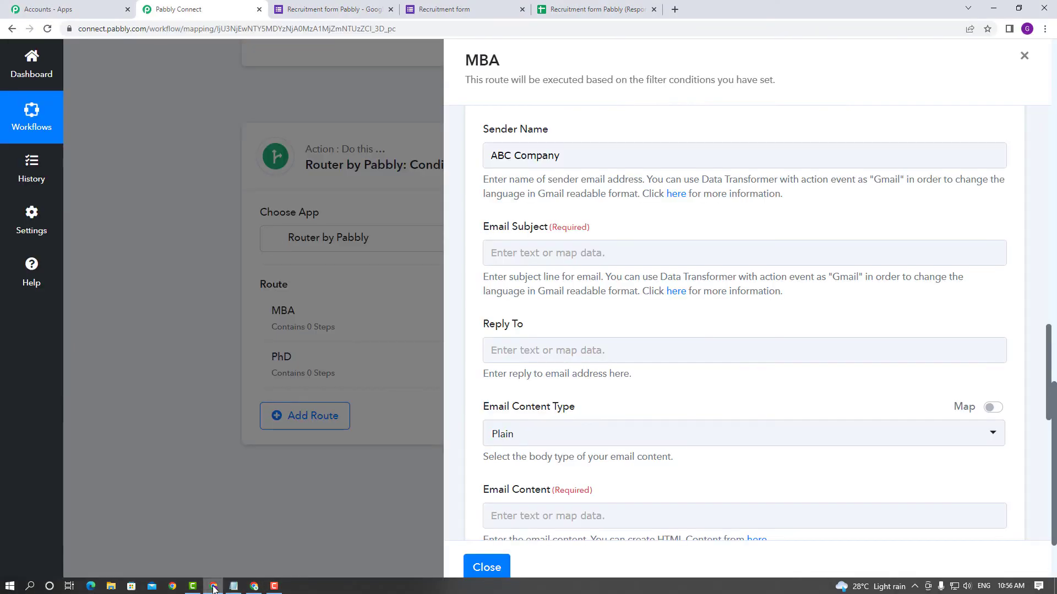
pyautogui.rightClick(568, 262)
pyautogui.click(633, 343)
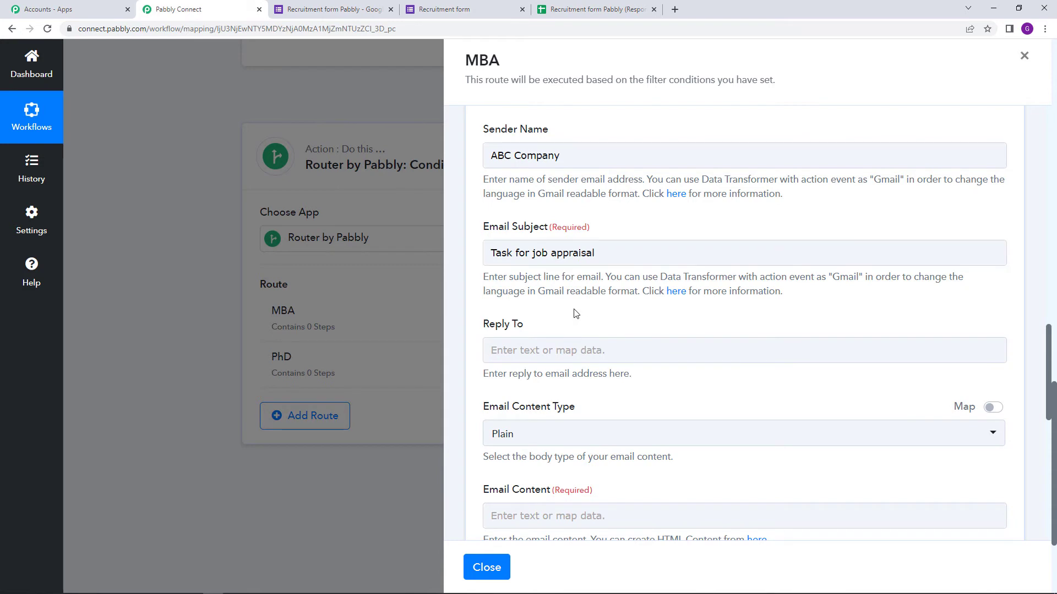
# Keep Plain as the email content type and begin filling in the email body.
pyautogui.scroll(-3, 526, 308)
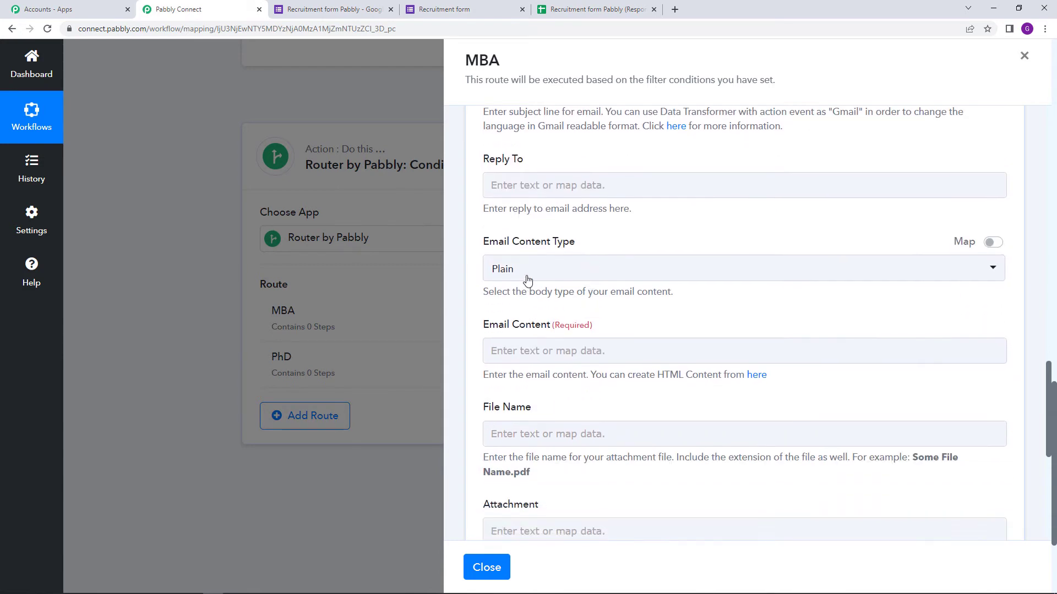
pyautogui.click(540, 273)
pyautogui.click(620, 239)
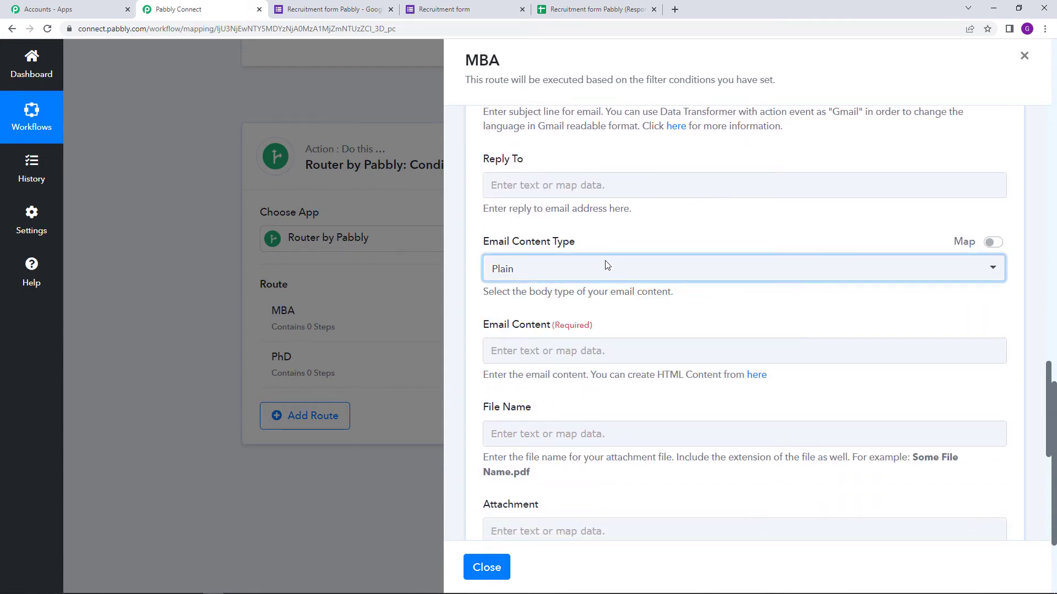
pyautogui.scroll(-1, 663, 298)
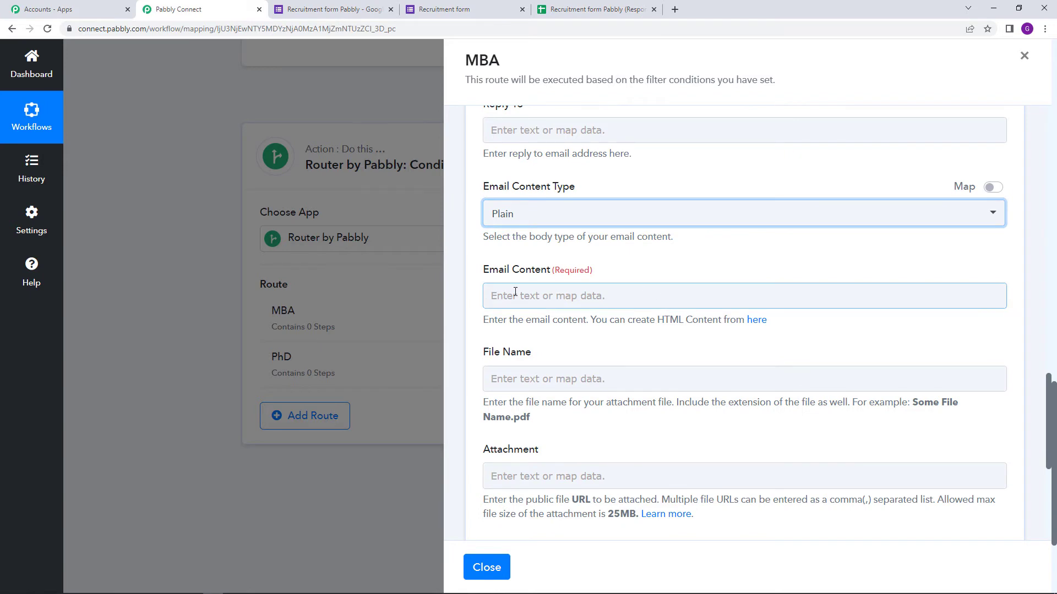
pyautogui.moveTo(484, 271); pyautogui.dragTo(598, 281)
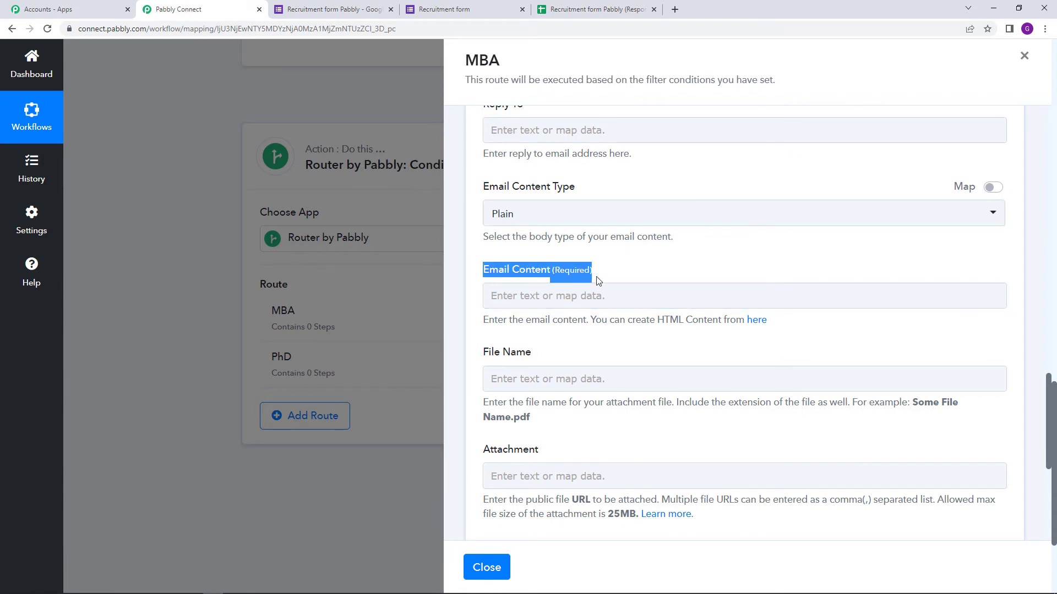
pyautogui.click(596, 297)
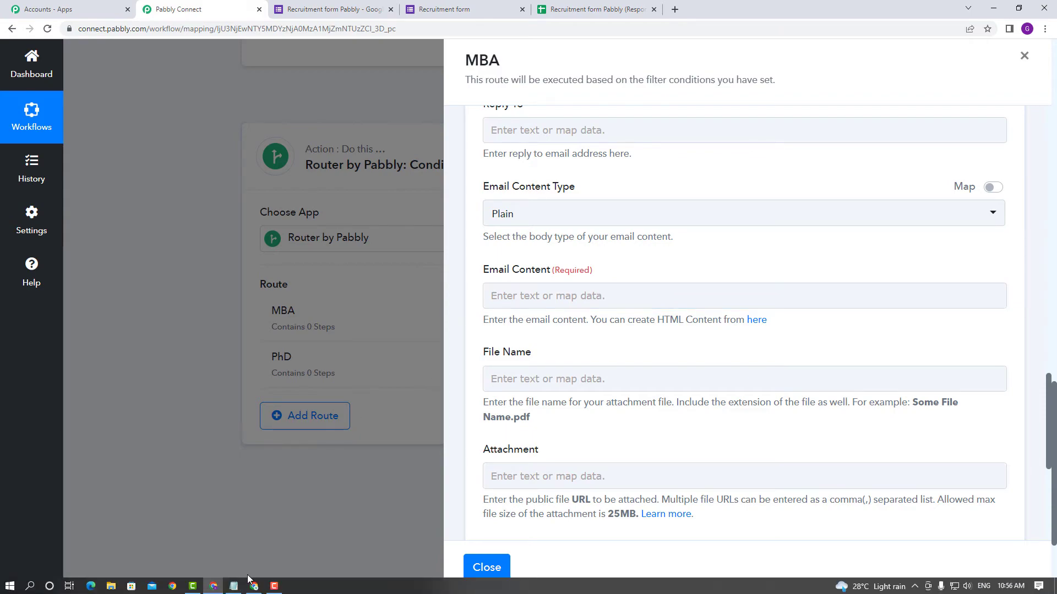
pyautogui.click(238, 583)
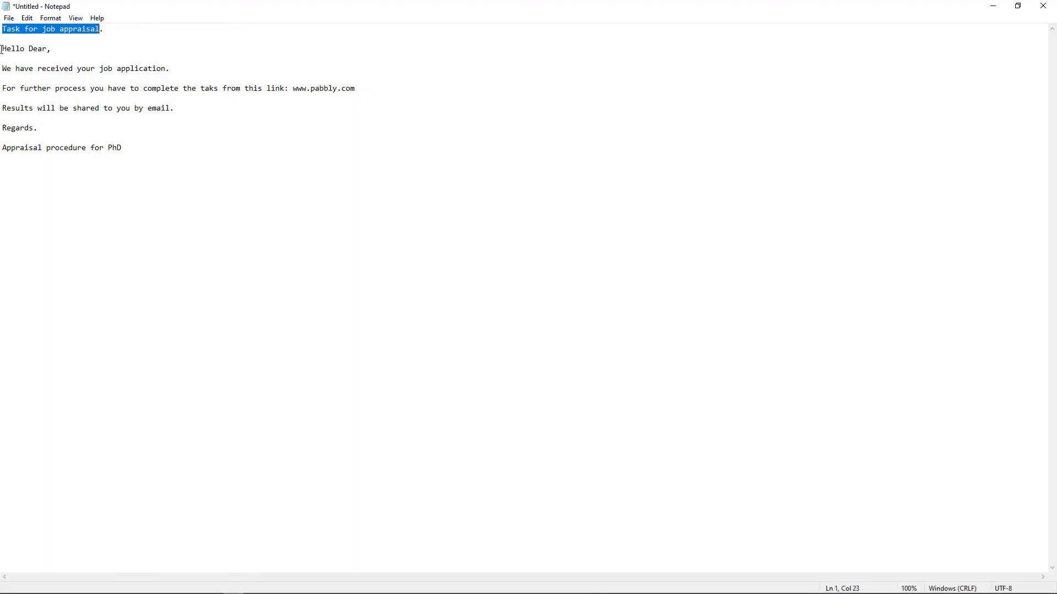
# Copy the acknowledgement body from Notepad into the MBA email's Email Content field.
pyautogui.moveTo(2, 49); pyautogui.dragTo(68, 123)
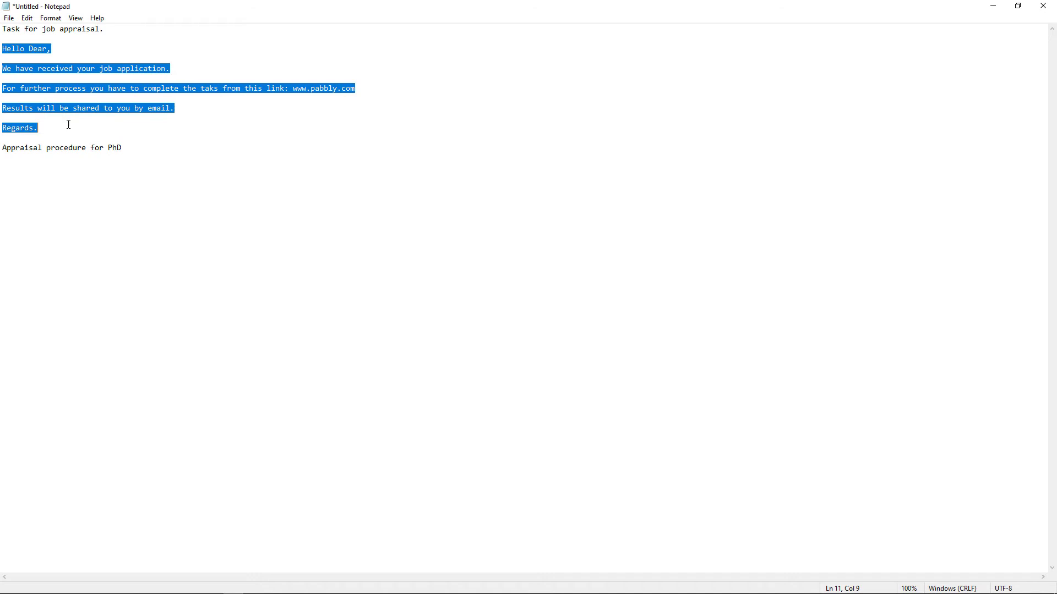
pyautogui.rightClick(33, 130)
pyautogui.click(100, 165)
pyautogui.click(254, 585)
pyautogui.rightClick(511, 303)
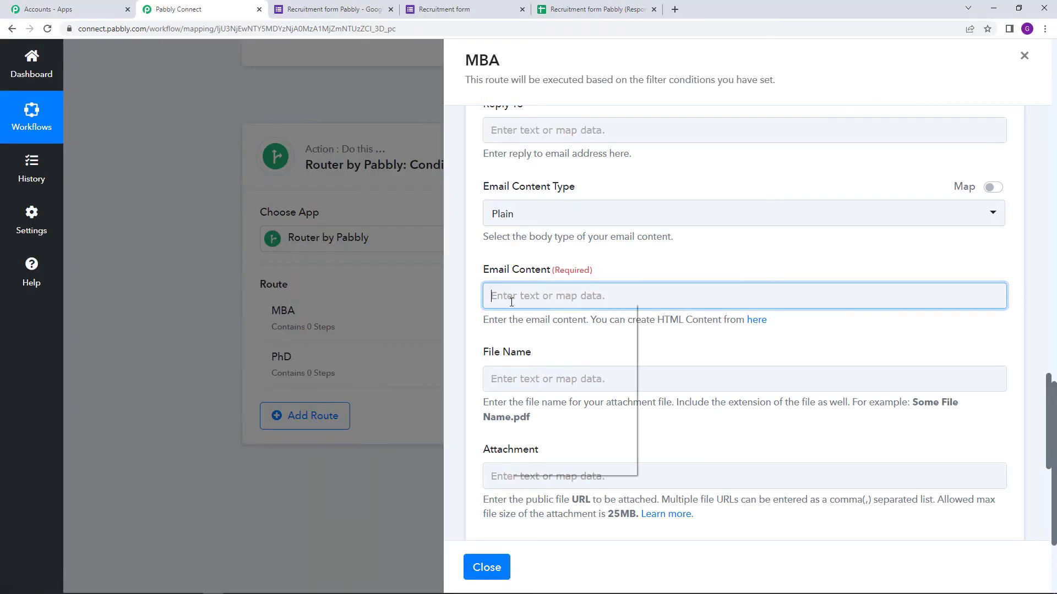
pyautogui.click(580, 388)
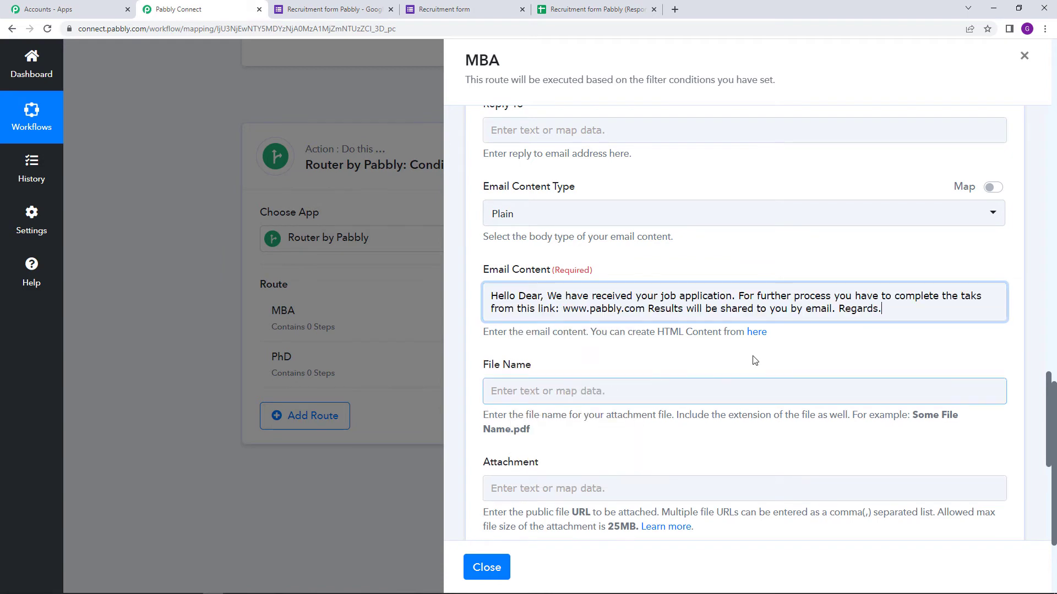
# Put each sentence and 'Regards' on its own line, separated by blank lines.
pyautogui.click(549, 295)
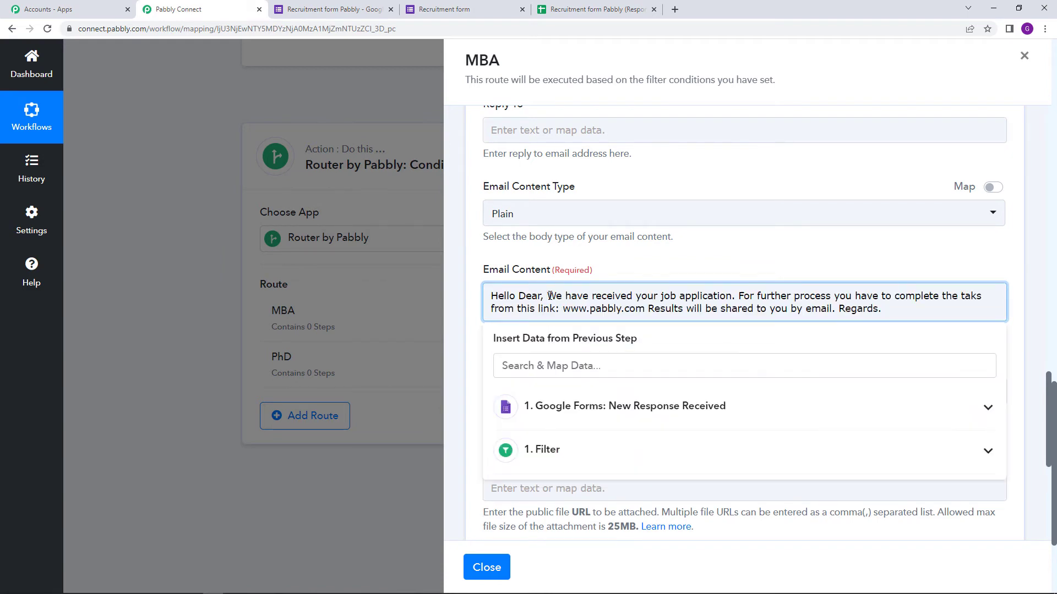
pyautogui.press('Return')
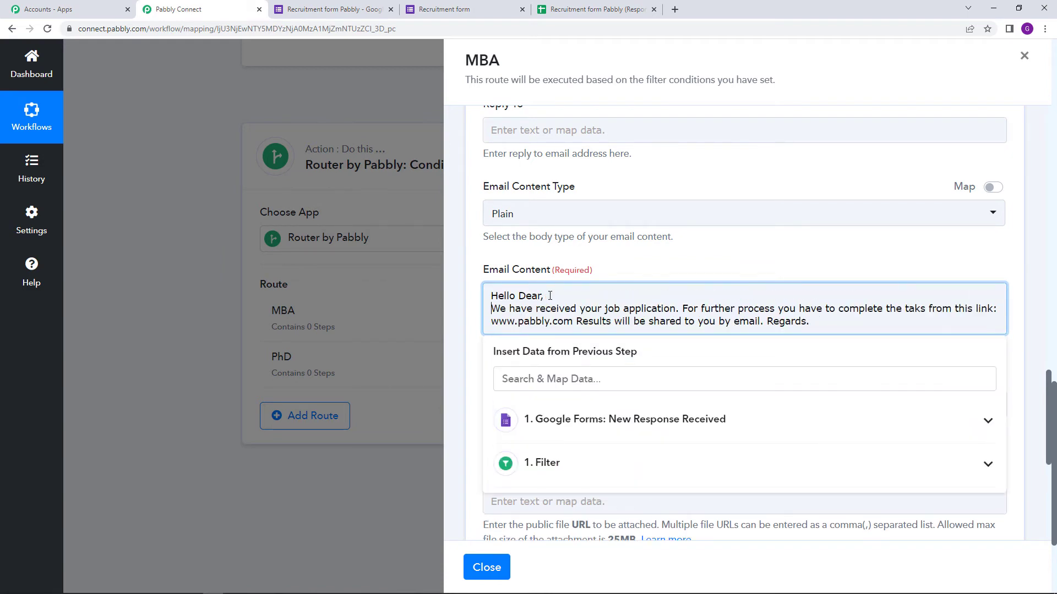
pyautogui.click(683, 309)
pyautogui.press('Return')
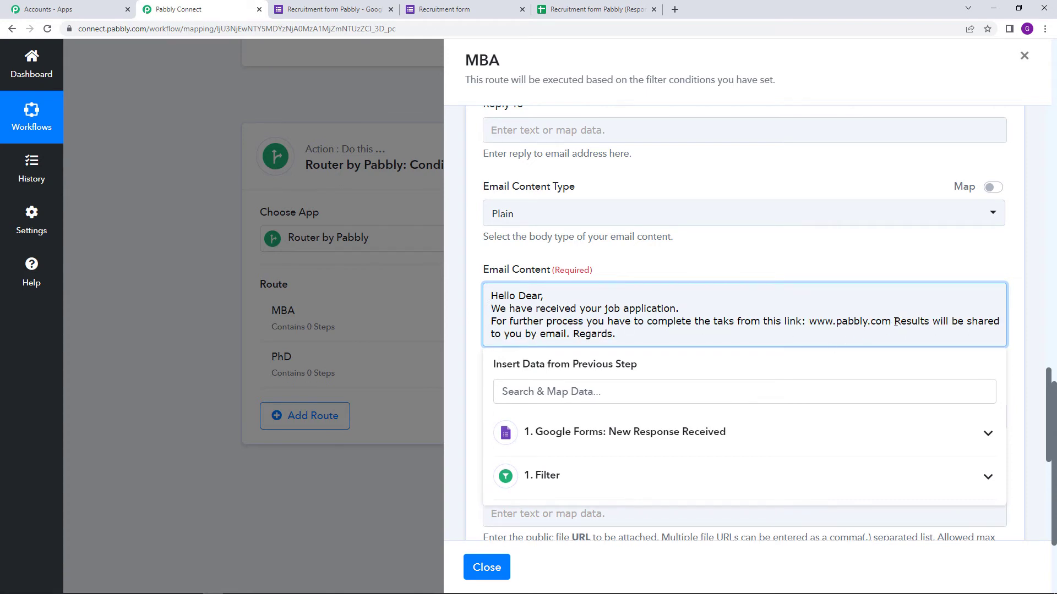
pyautogui.press('BackSpace')
pyautogui.press('Return')
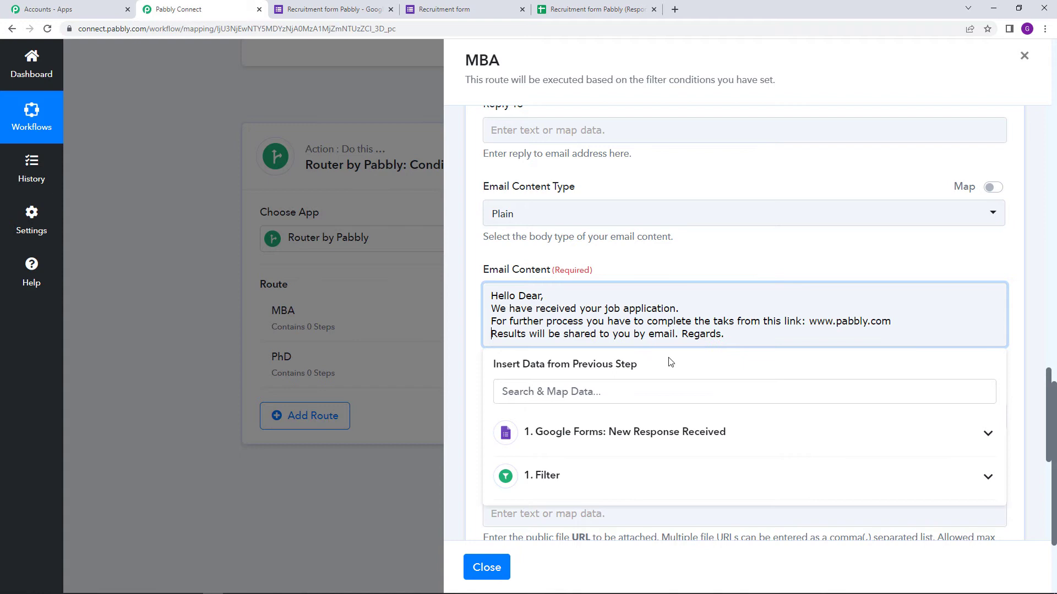
pyautogui.click(682, 334)
pyautogui.press('BackSpace')
pyautogui.press('Return')
pyautogui.press('Return')
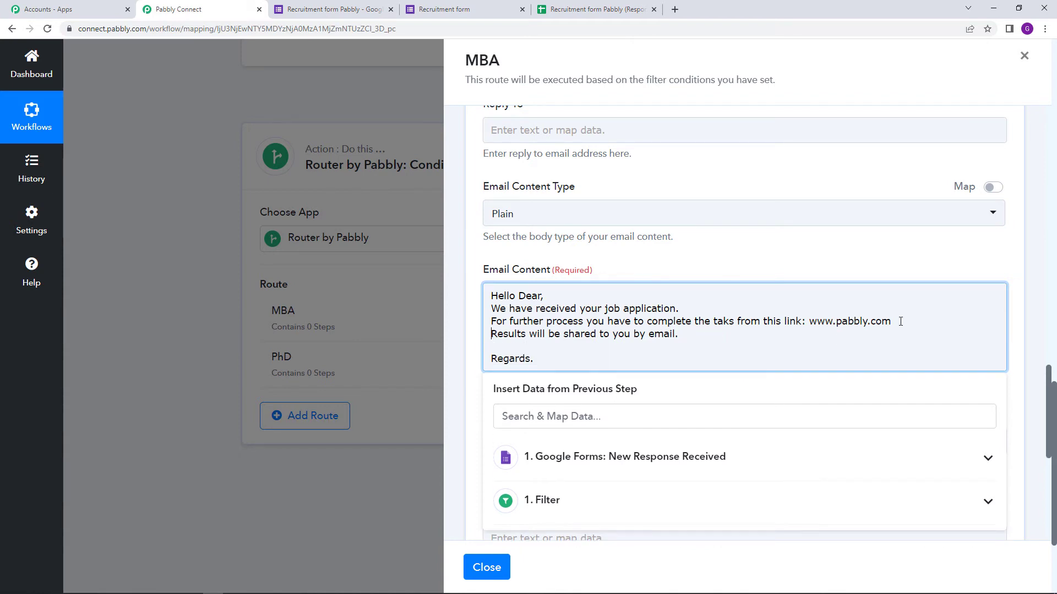
pyautogui.press('Return')
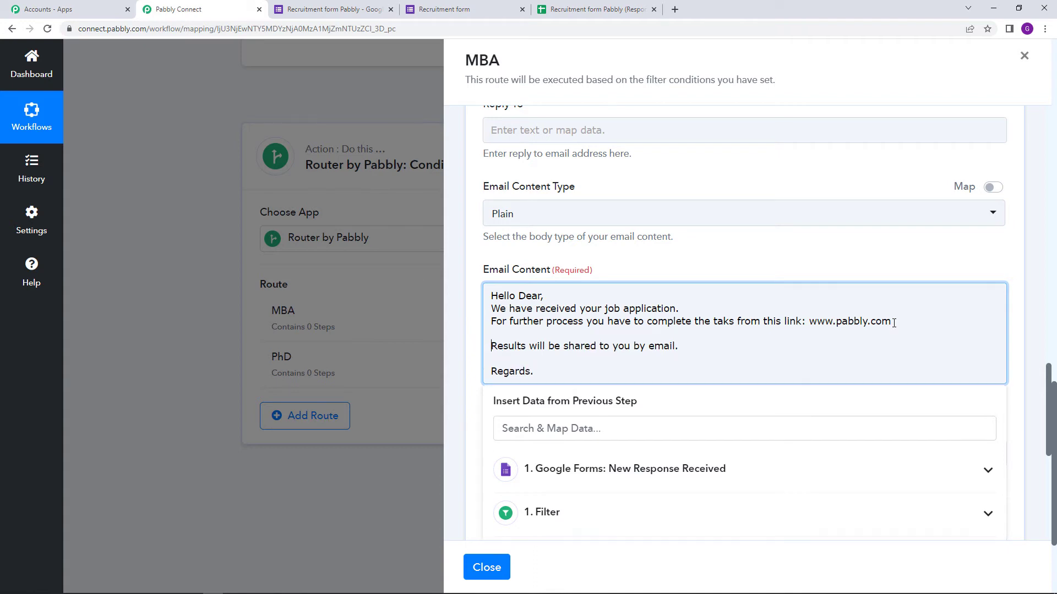
pyautogui.click(677, 309)
pyautogui.write('.')
pyautogui.press('Return')
pyautogui.press('Return')
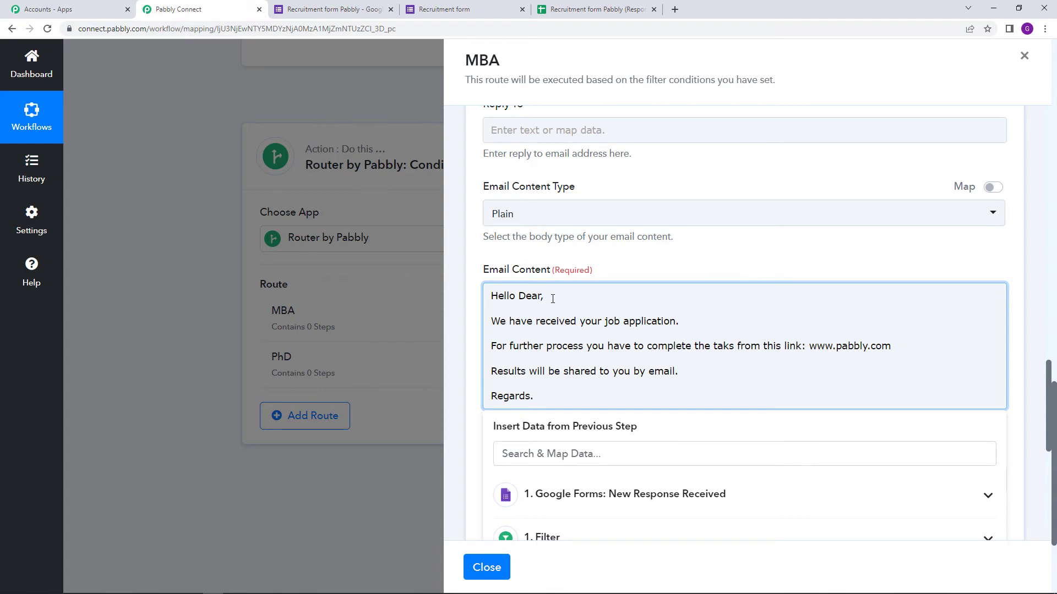
pyautogui.scroll(-4, 662, 373)
# Insert the Google Forms 'Your Full Name' field after 'Hello Dear'.
pyautogui.click(684, 274)
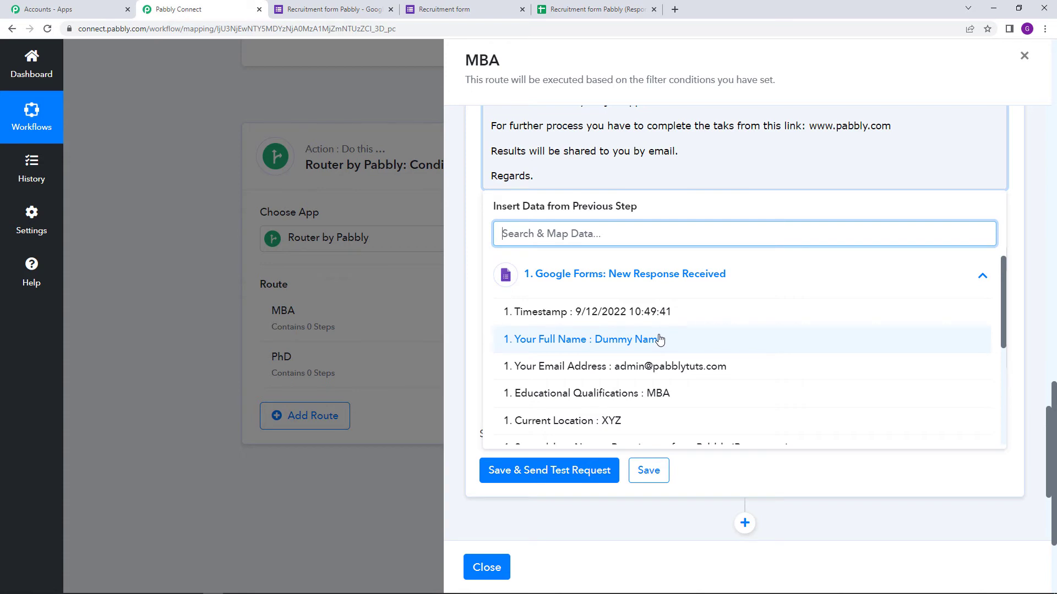
pyautogui.scroll(2, 584, 214)
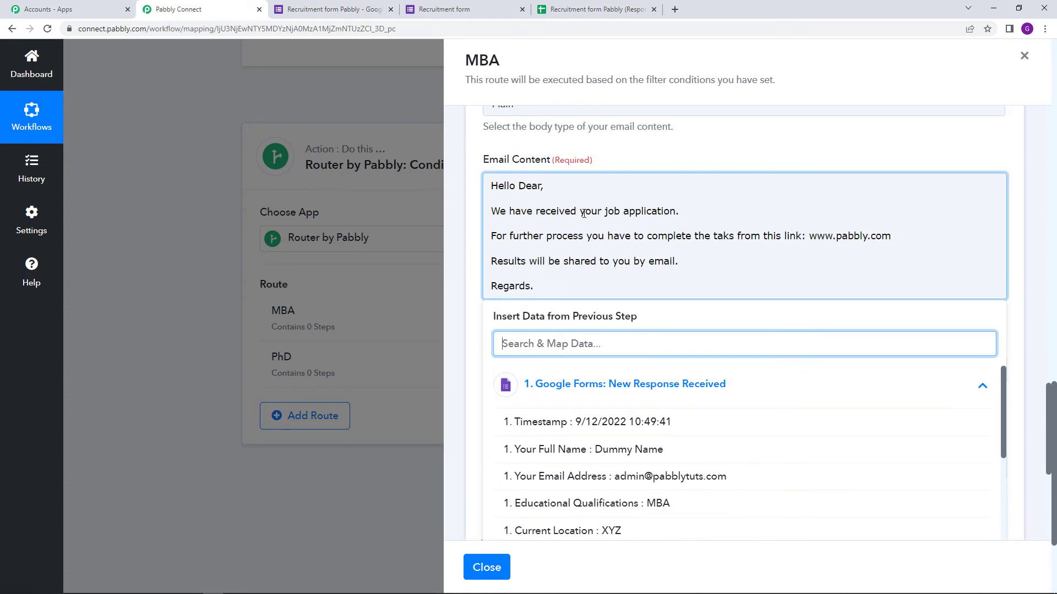
pyautogui.click(544, 187)
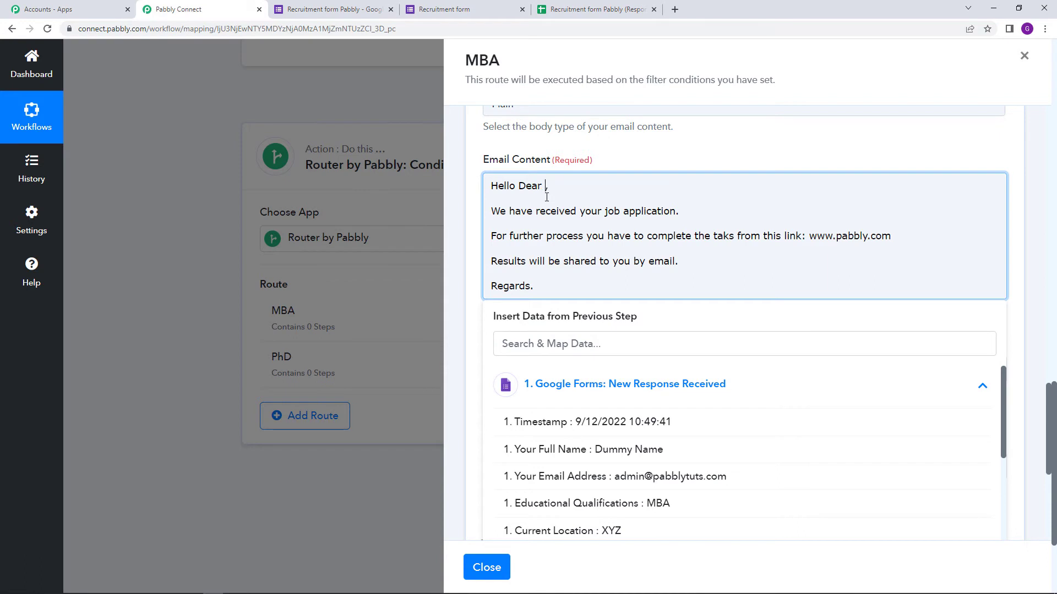
pyautogui.click(687, 452)
pyautogui.click(638, 149)
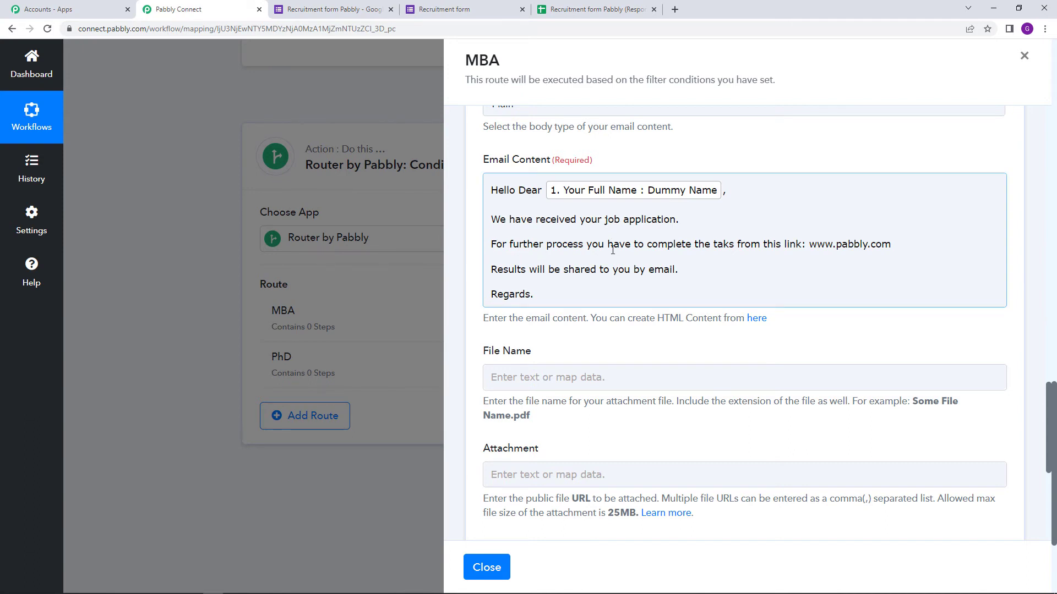
# Correct the misspelled 'taks' to 'task' in the email body.
pyautogui.click(724, 245)
pyautogui.write('s')
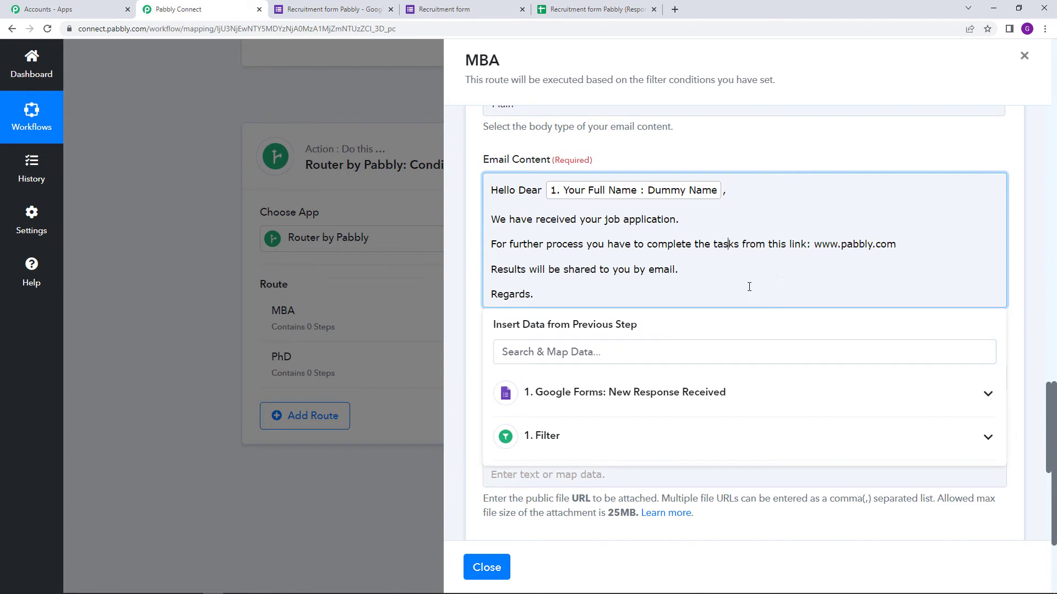
pyautogui.click(739, 246)
pyautogui.press('BackSpace')
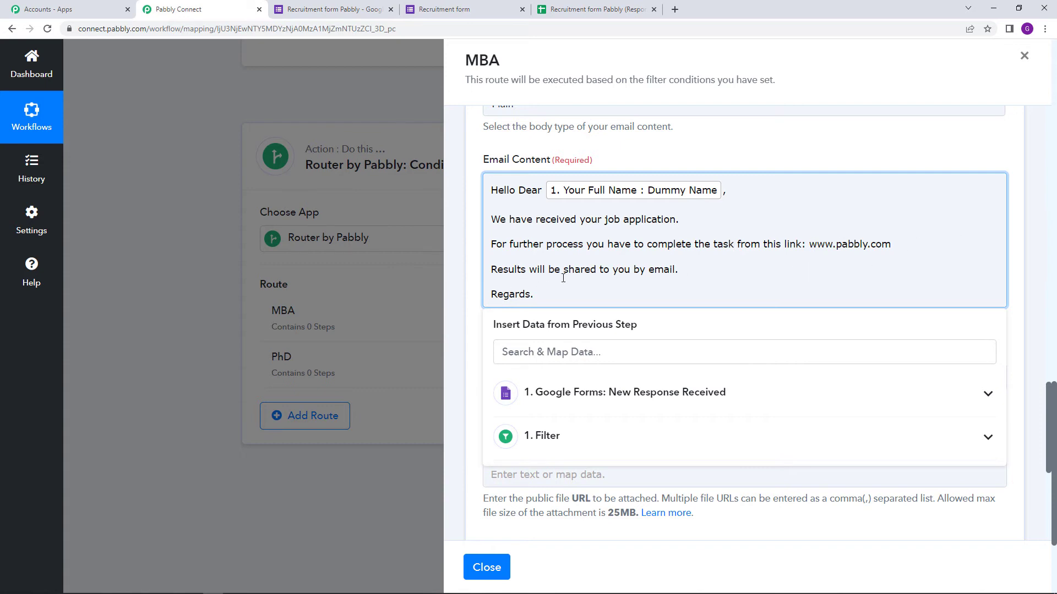
pyautogui.click(681, 271)
pyautogui.click(773, 141)
pyautogui.scroll(10, 628, 335)
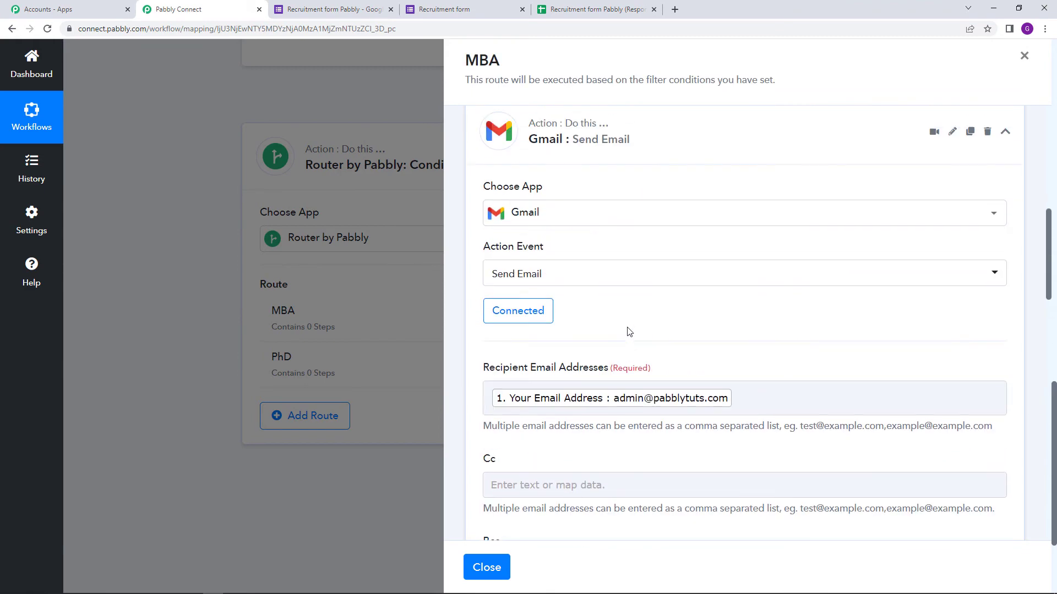
pyautogui.scroll(9, 627, 331)
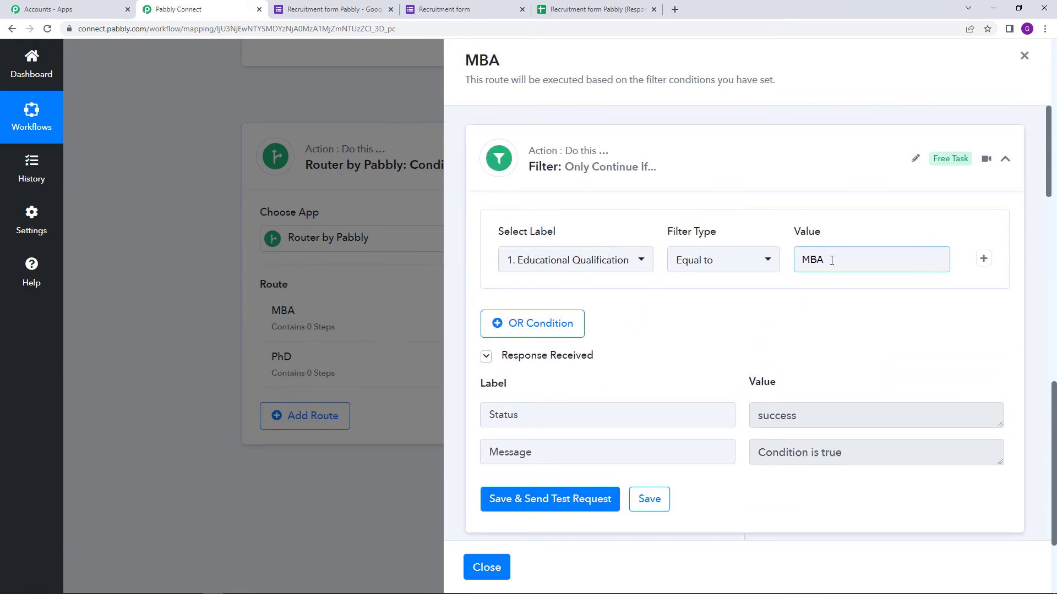
pyautogui.scroll(-10, 699, 330)
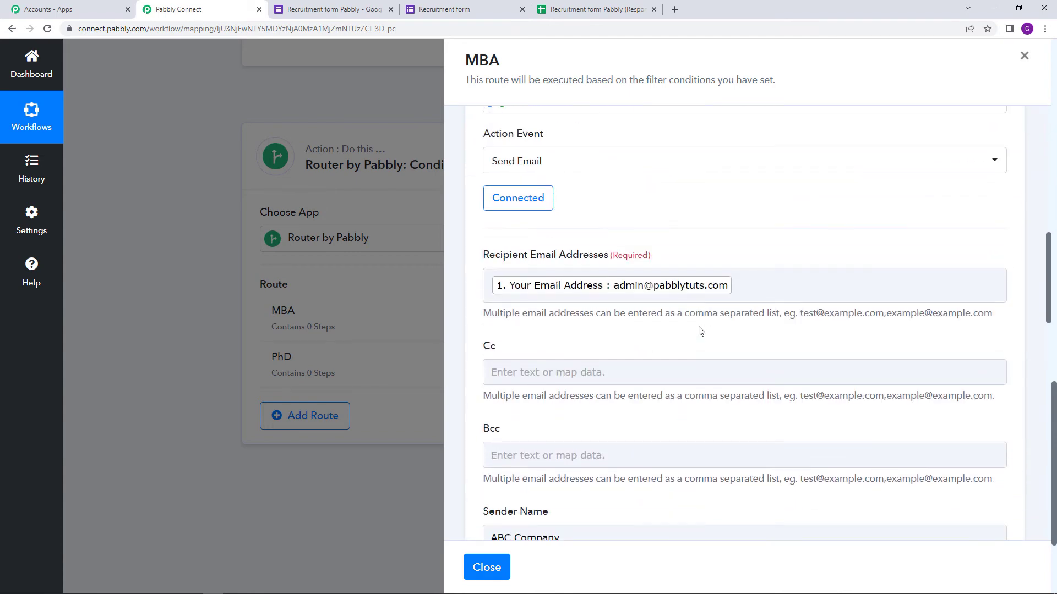
pyautogui.scroll(-2, 701, 330)
pyautogui.scroll(-6, 602, 280)
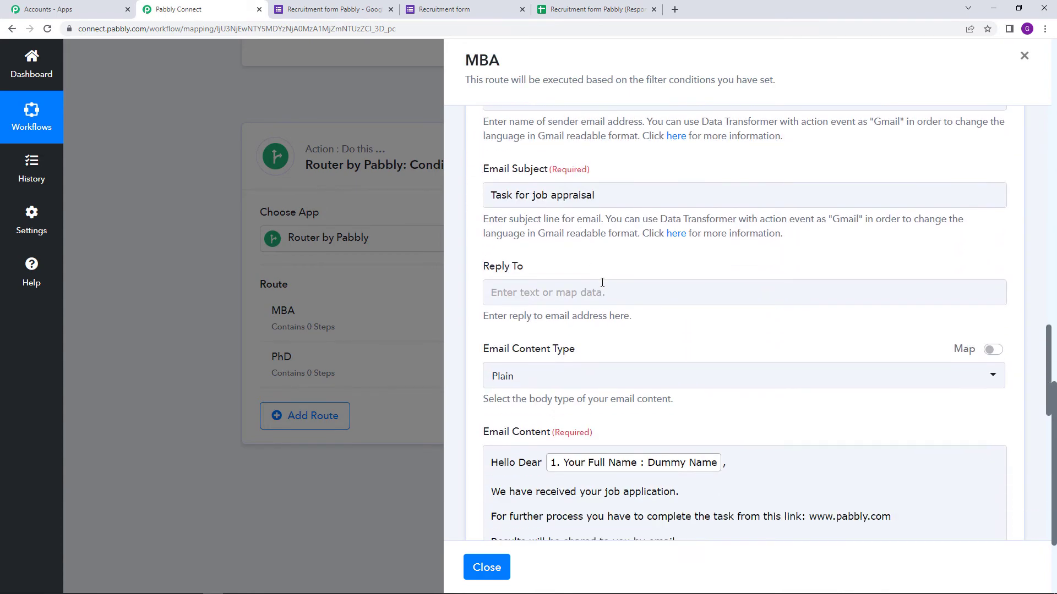
pyautogui.scroll(-2, 602, 282)
pyautogui.scroll(2, 587, 282)
pyautogui.click(488, 200)
pyautogui.scroll(-3, 653, 266)
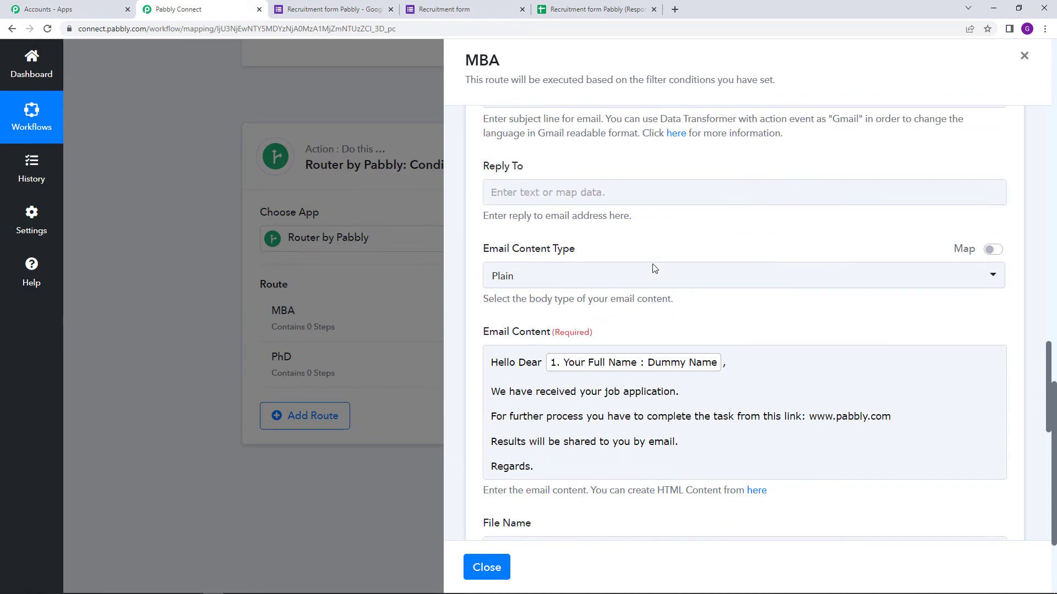
pyautogui.scroll(-7, 555, 392)
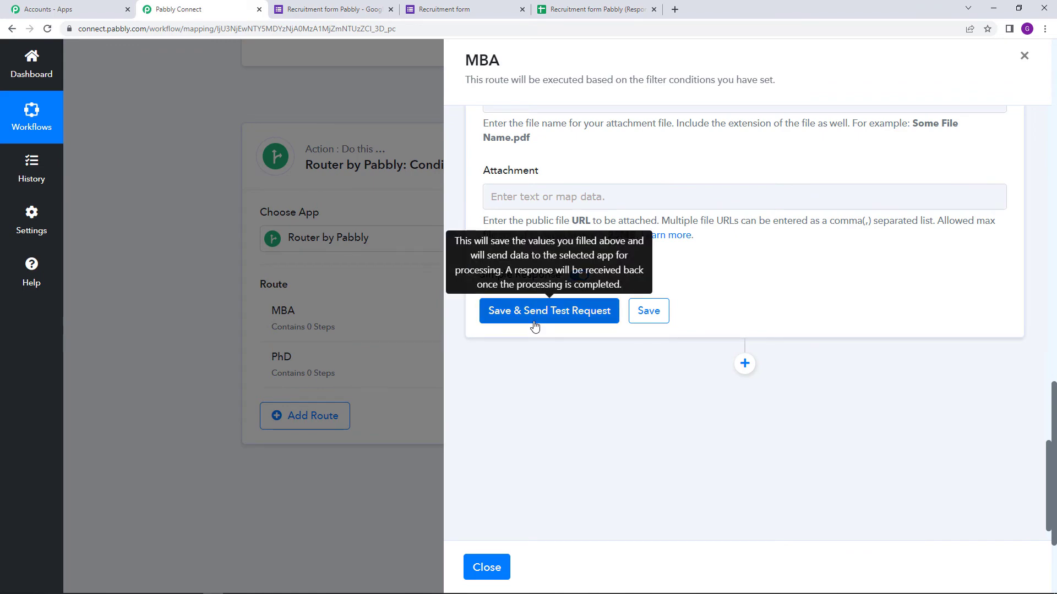
pyautogui.scroll(5, 534, 325)
pyautogui.scroll(7, 534, 321)
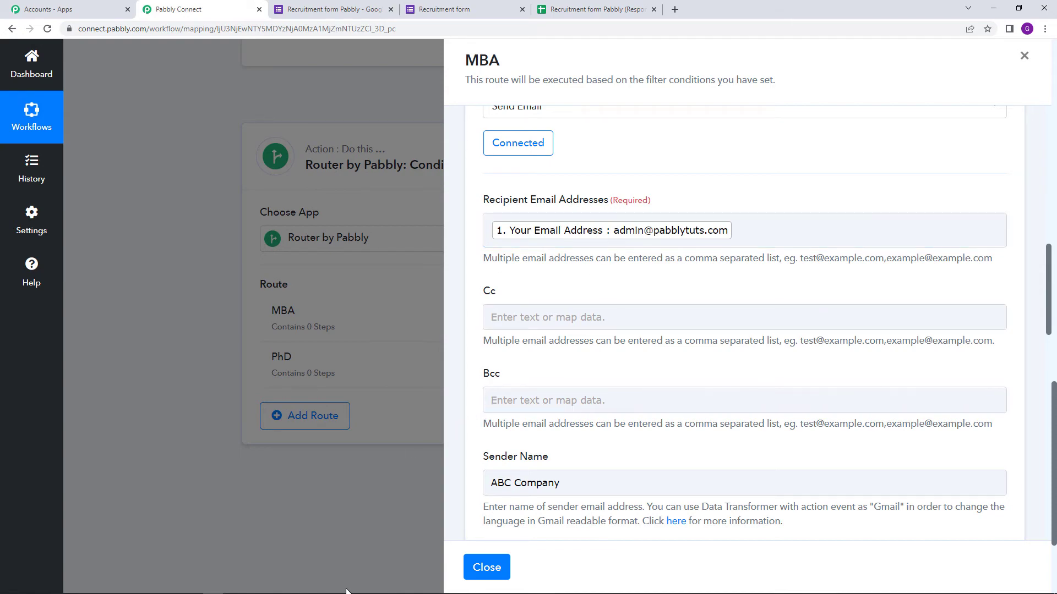
# Switch to the Chrome window showing the Gmail inbox.
pyautogui.click(254, 586)
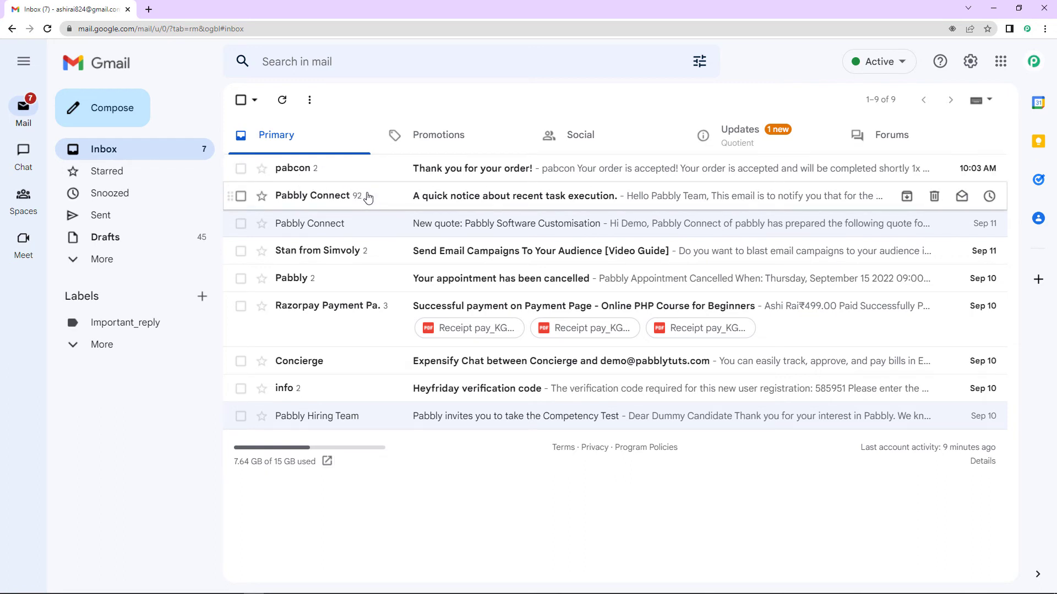
# Save the MBA Gmail step with a test send, confirming status 'sent', then check Gmail.
pyautogui.moveTo(254, 579)
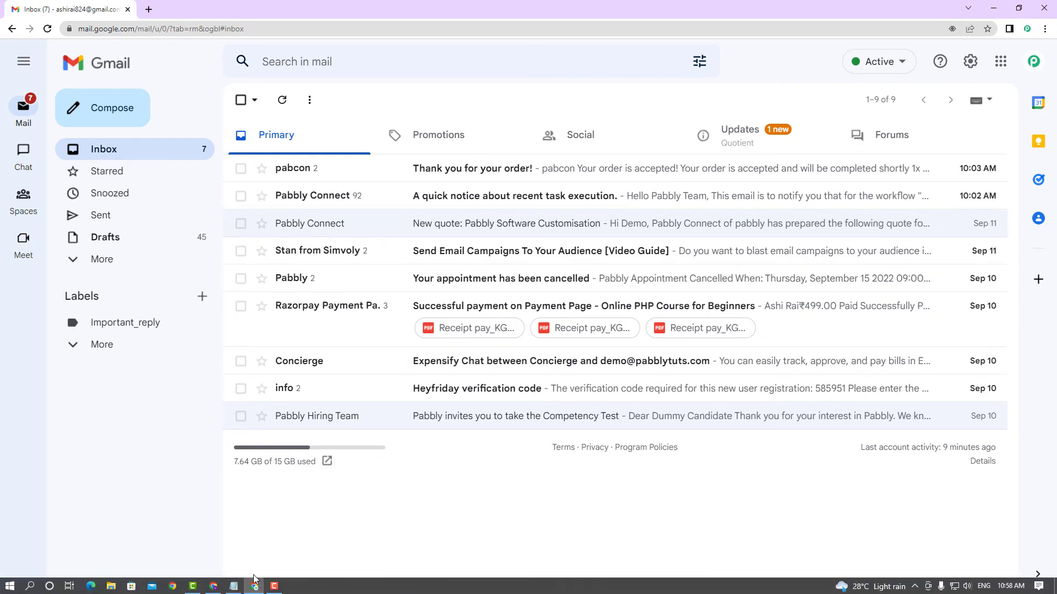
pyautogui.click(213, 586)
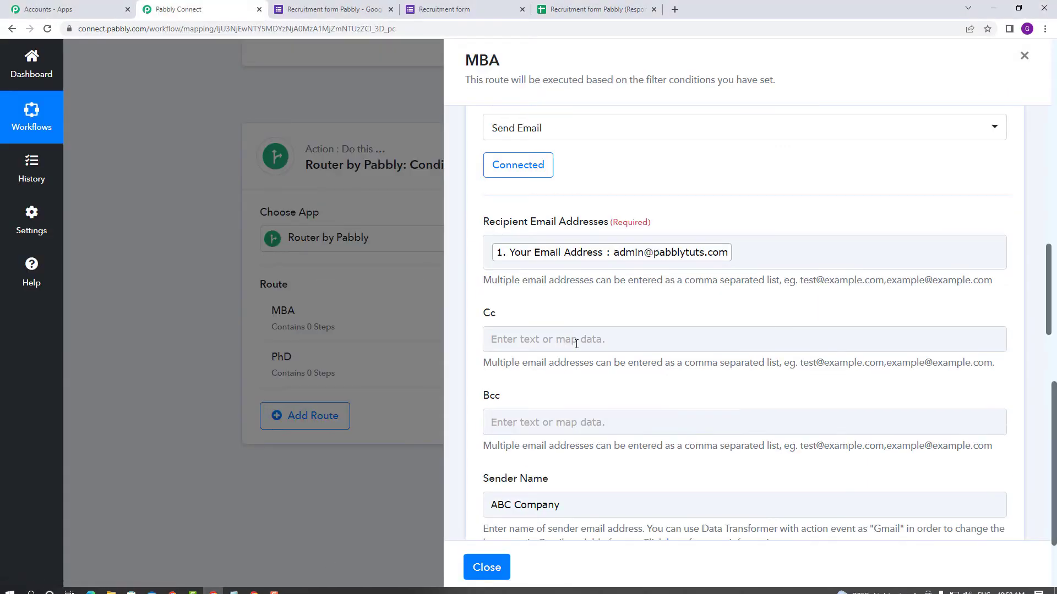
pyautogui.scroll(4, 577, 343)
pyautogui.scroll(-8, 576, 352)
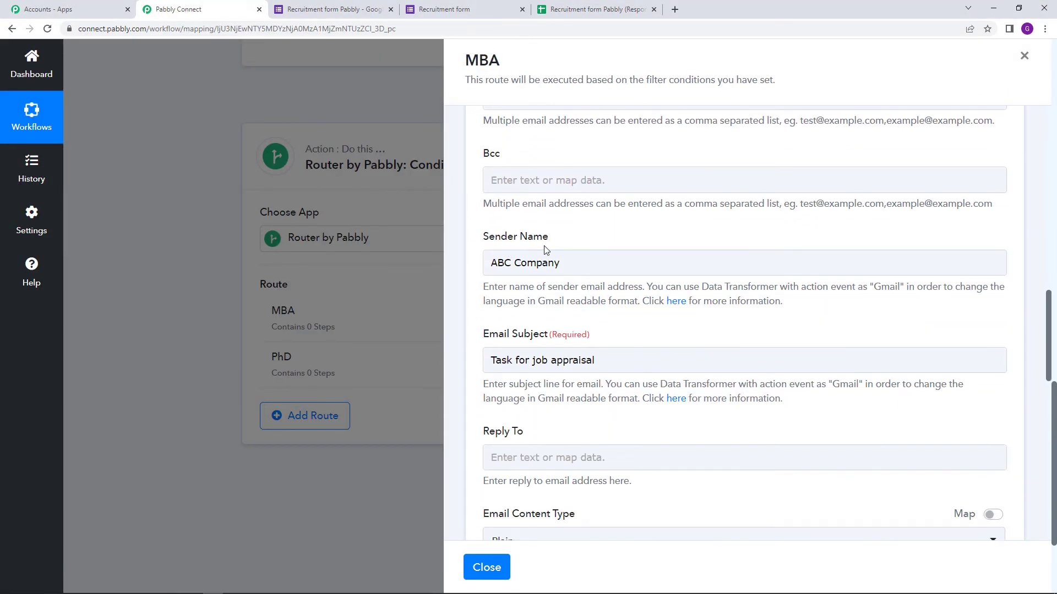
pyautogui.click(550, 370)
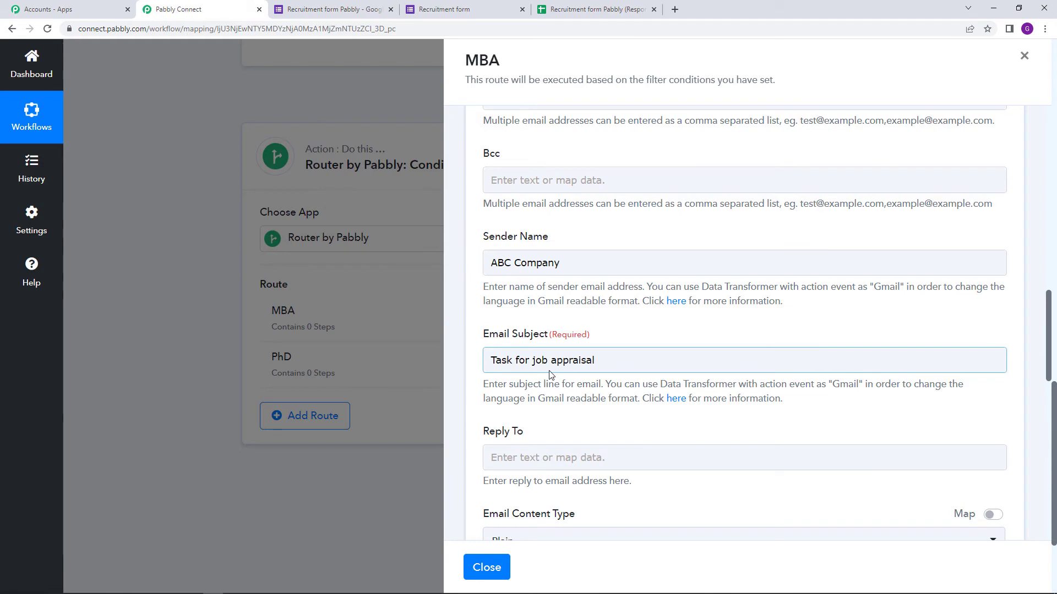
pyautogui.click(550, 382)
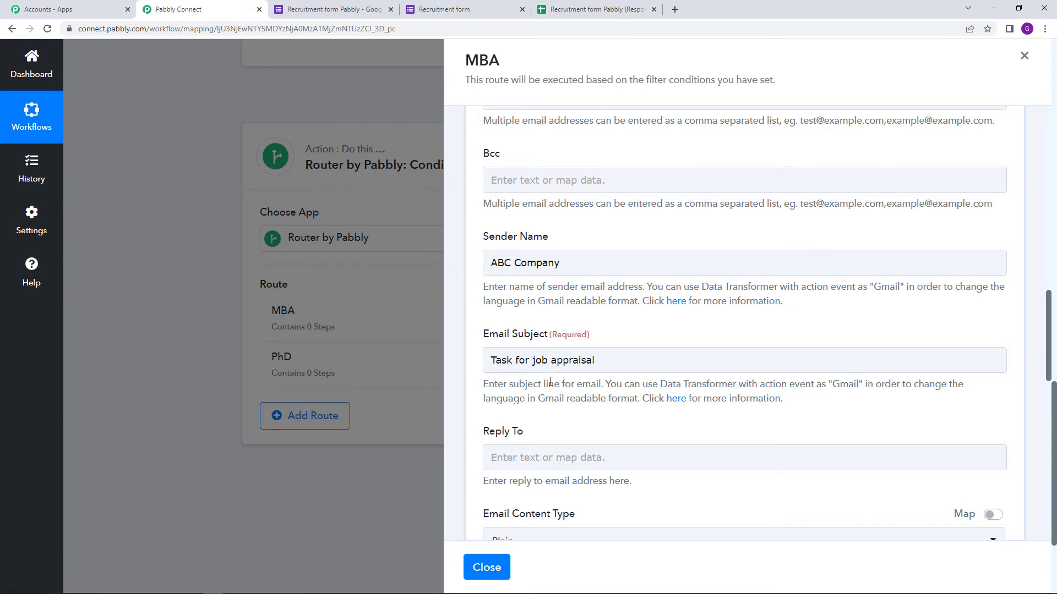
pyautogui.scroll(-9, 622, 380)
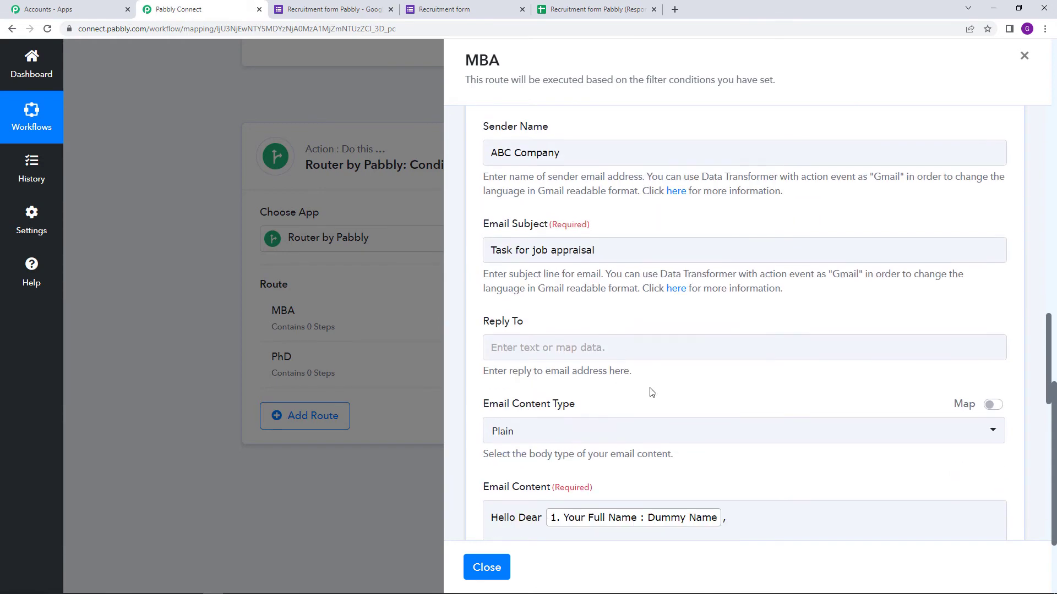
pyautogui.scroll(-3, 605, 402)
pyautogui.click(567, 373)
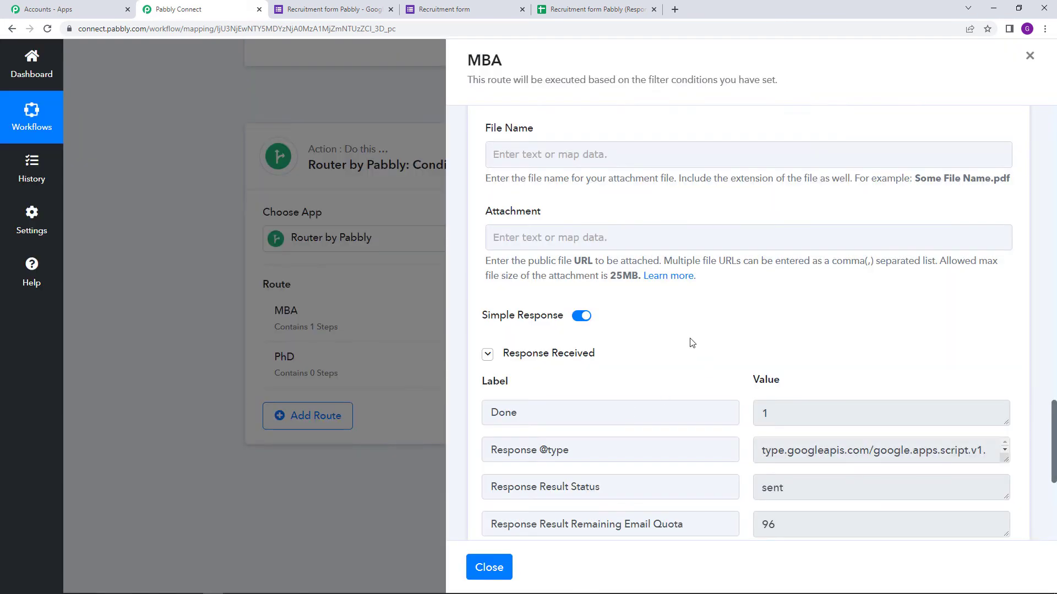
pyautogui.scroll(-3, 690, 341)
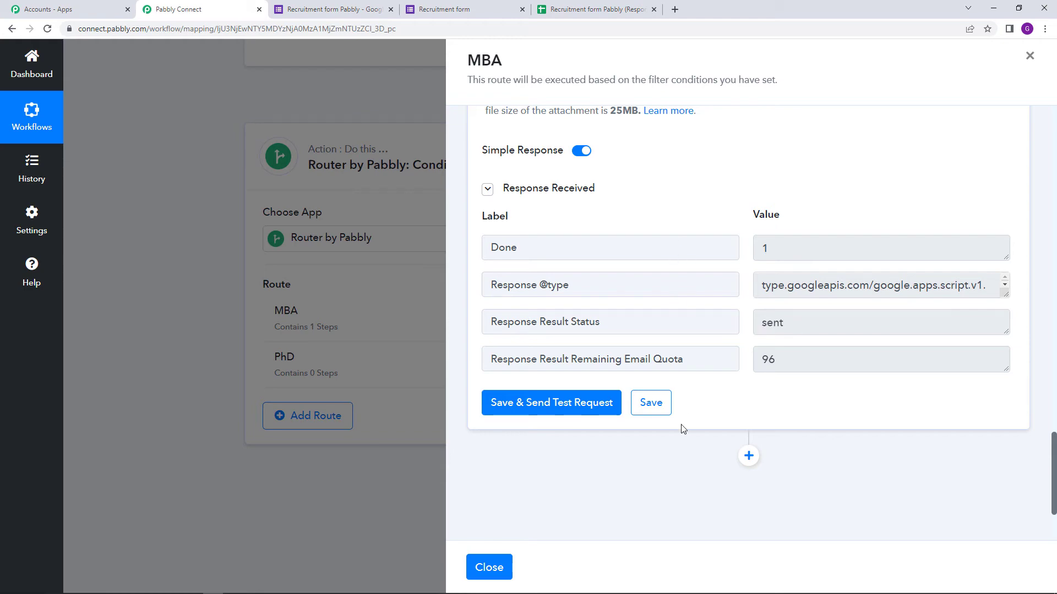
pyautogui.click(254, 589)
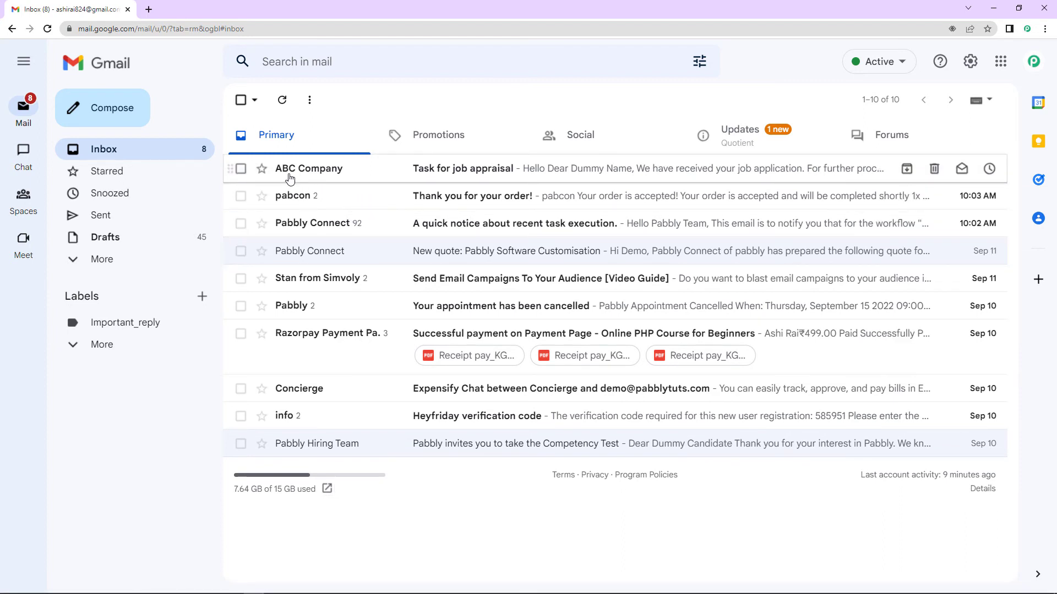
# Read the 'Task for job appraisal' email from ABC Company to verify its personalised body.
pyautogui.moveTo(343, 175)
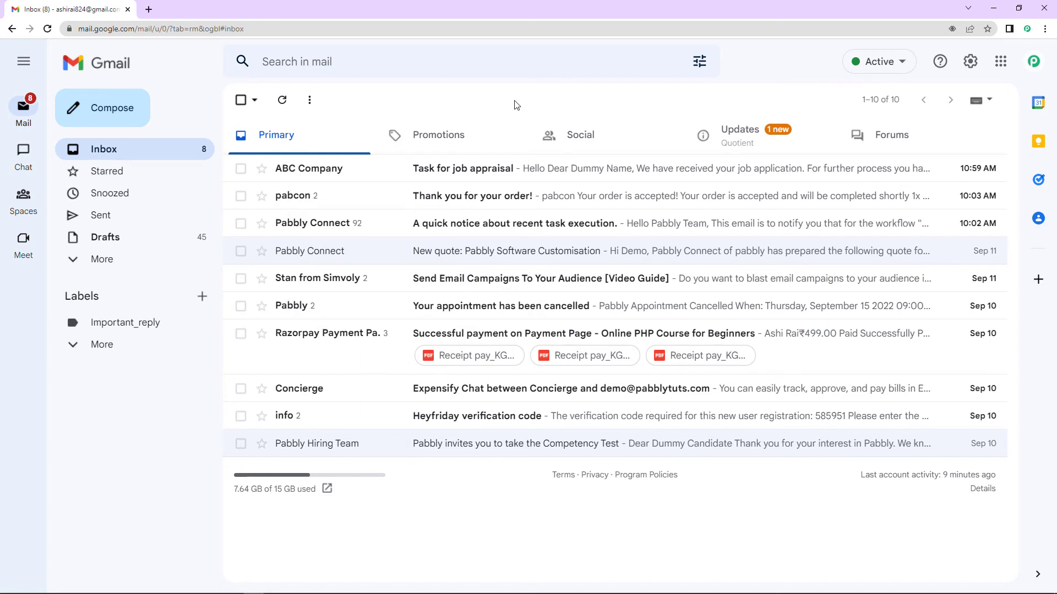
pyautogui.click(471, 177)
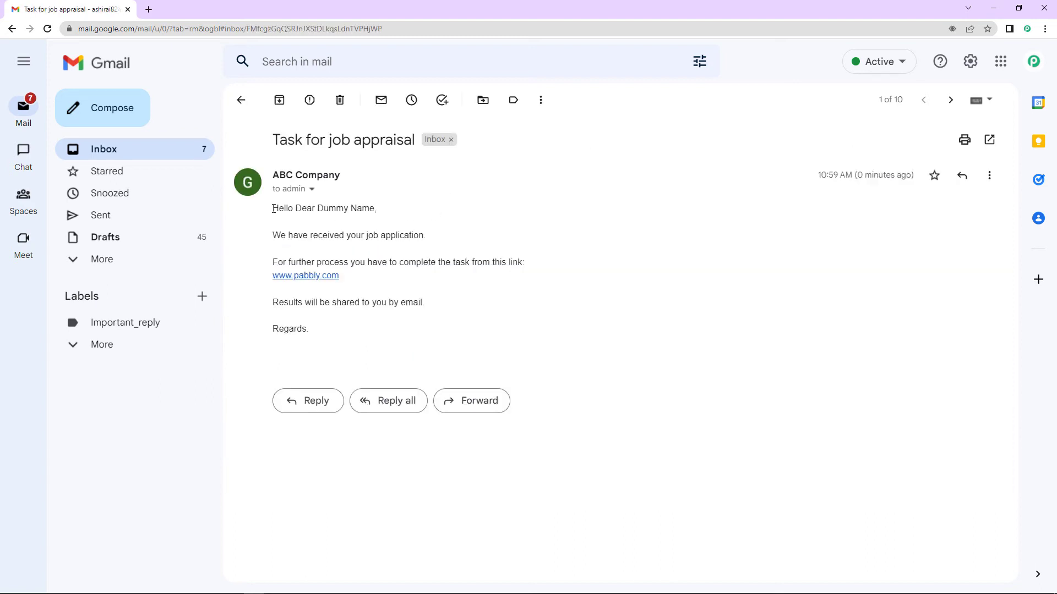
pyautogui.moveTo(274, 209); pyautogui.dragTo(403, 333)
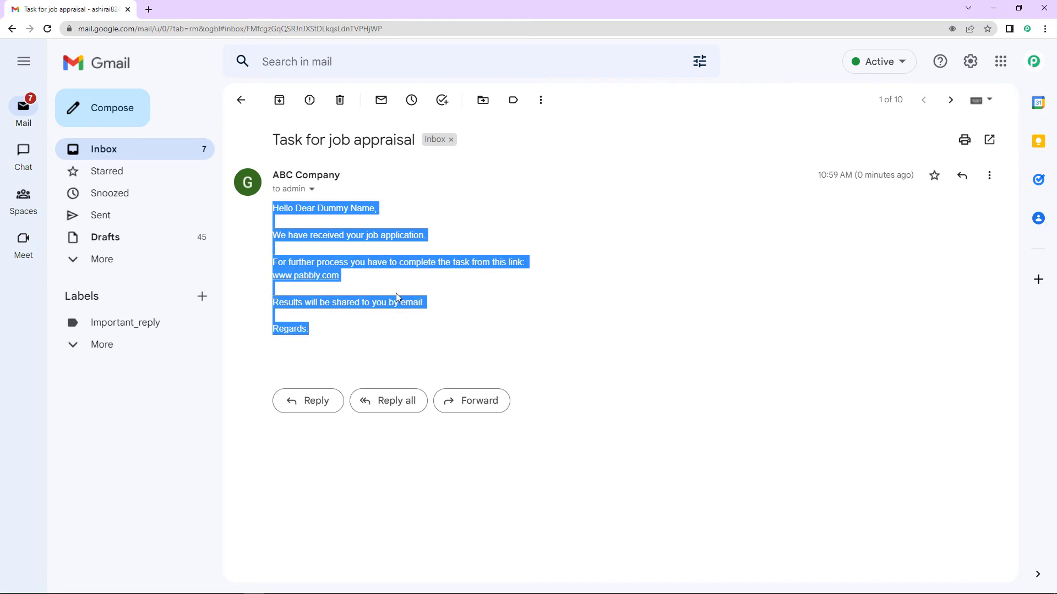
pyautogui.click(383, 275)
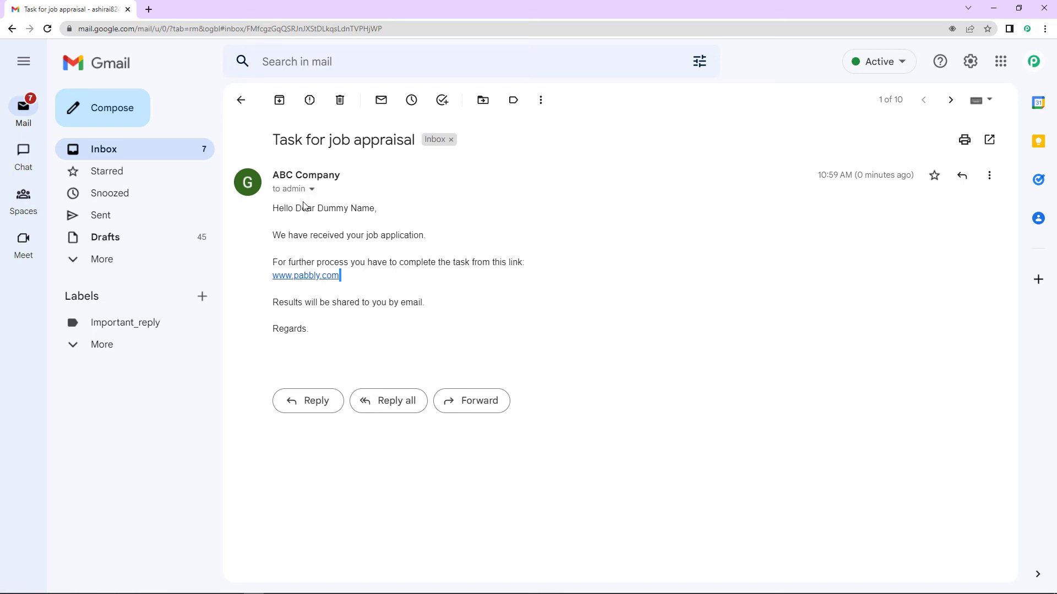
pyautogui.moveTo(297, 191)
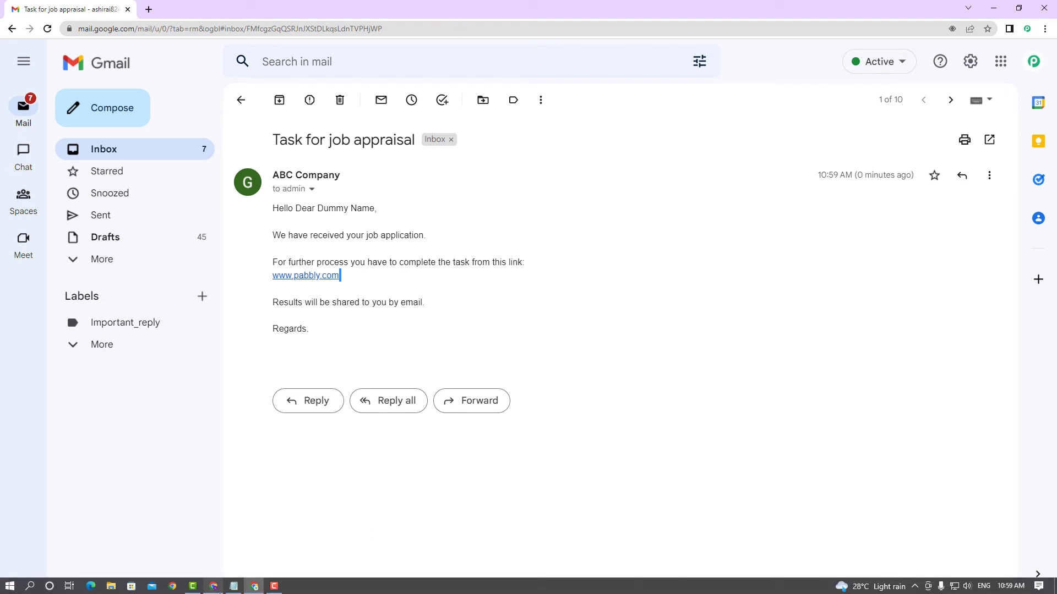
pyautogui.click(220, 588)
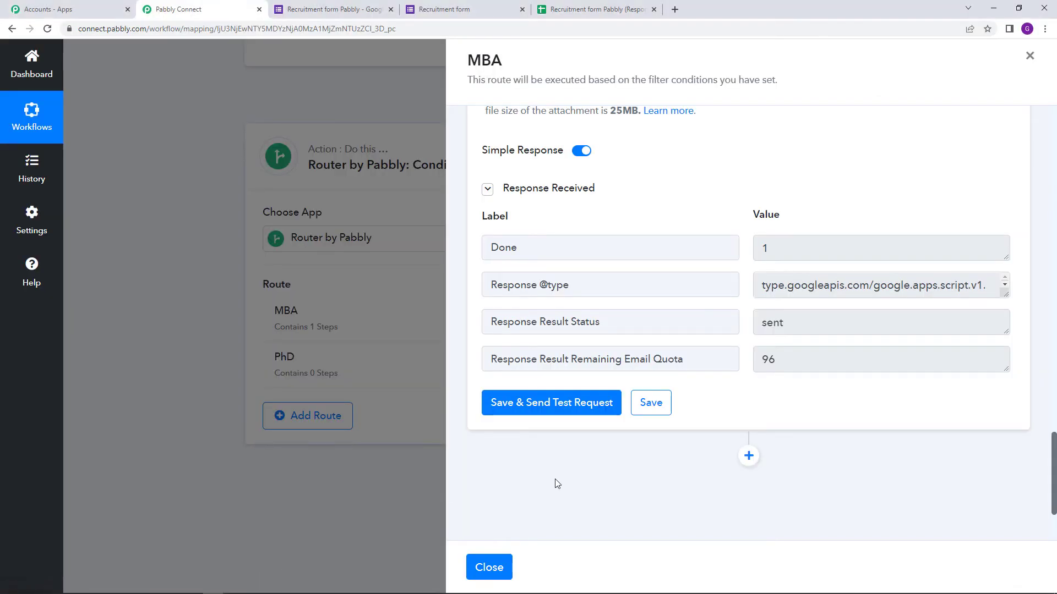
# Save the MBA email step and close its panel, leaving MBA with 1 step.
pyautogui.click(655, 407)
pyautogui.click(494, 567)
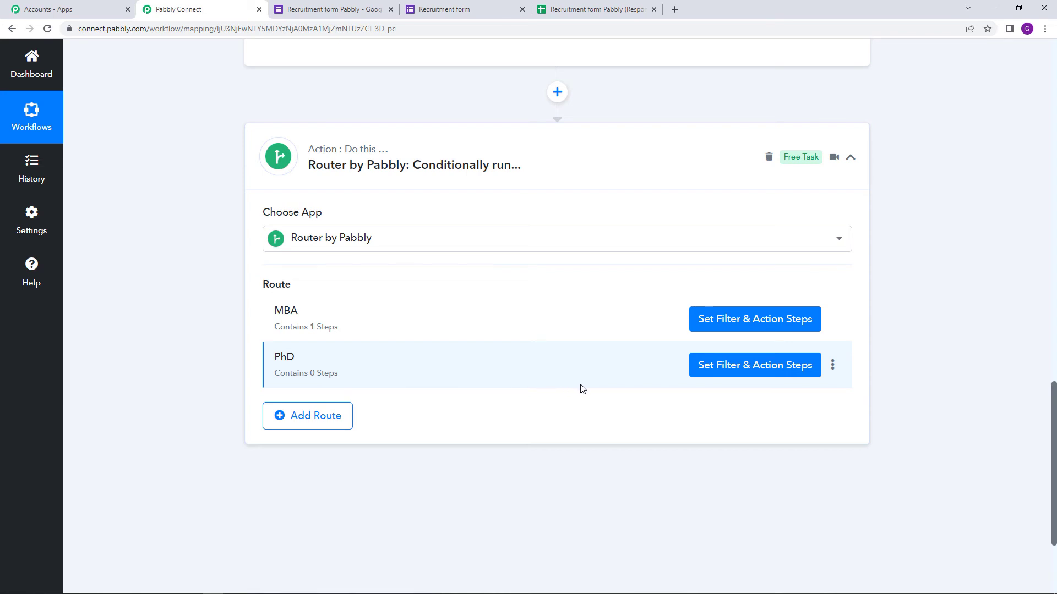
# Set the PhD route filter to Educational Qualifications equal to PhD.
pyautogui.click(759, 372)
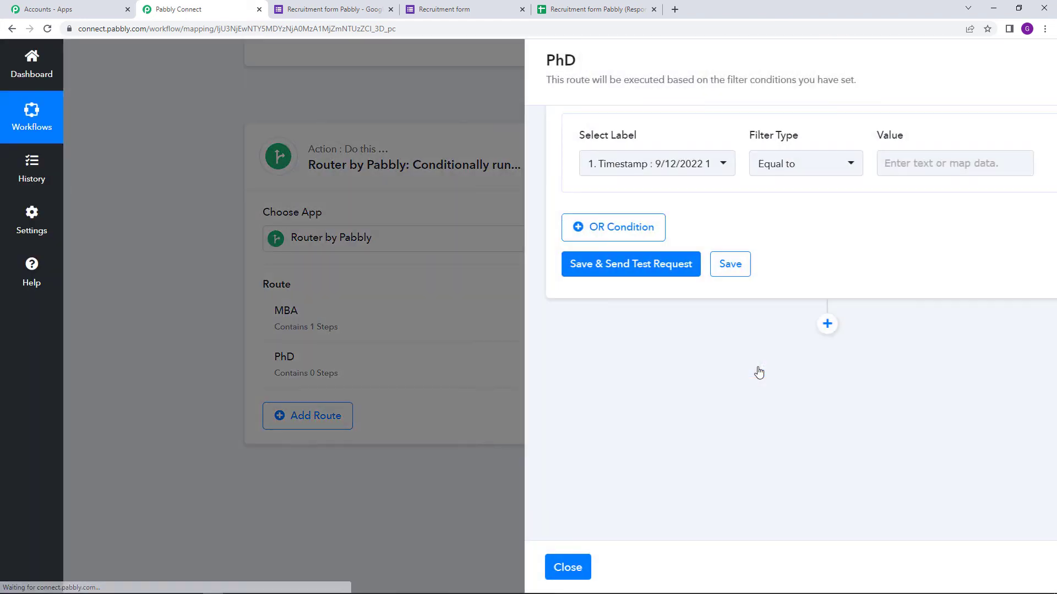
pyautogui.scroll(1, 628, 198)
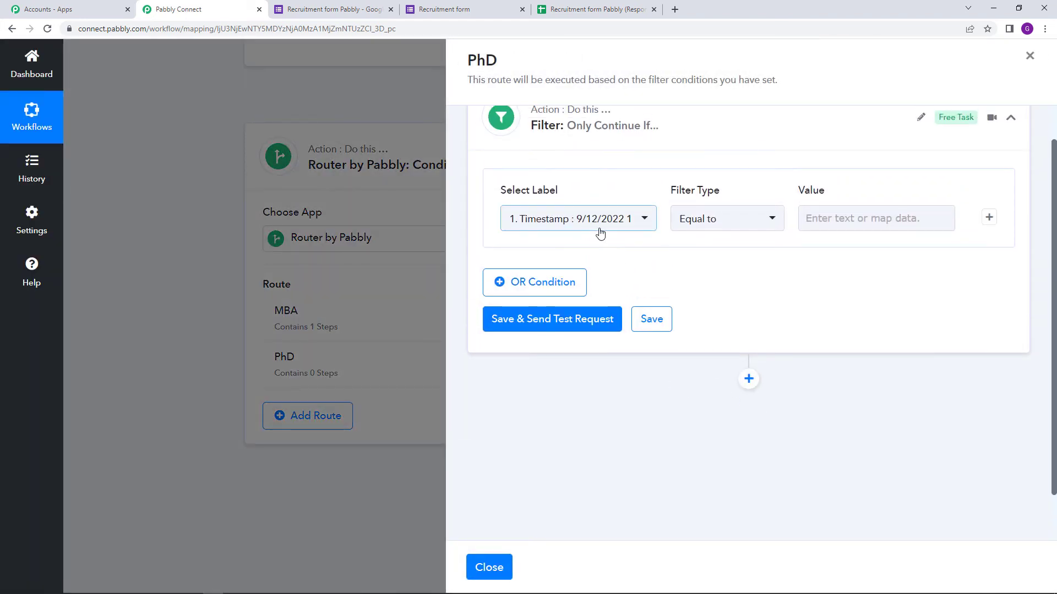
pyautogui.click(597, 223)
pyautogui.click(673, 309)
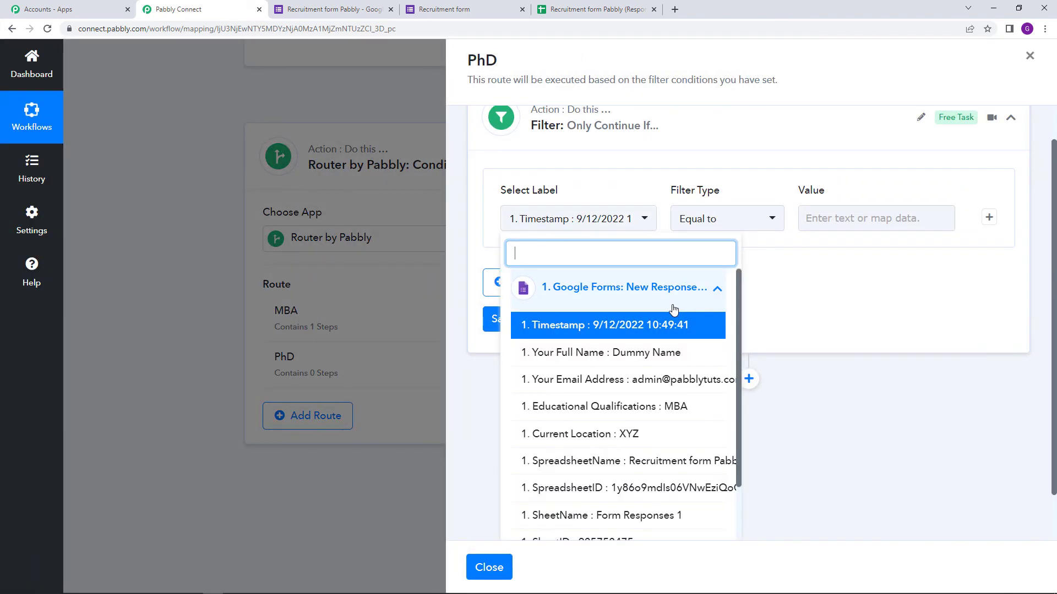
pyautogui.click(693, 407)
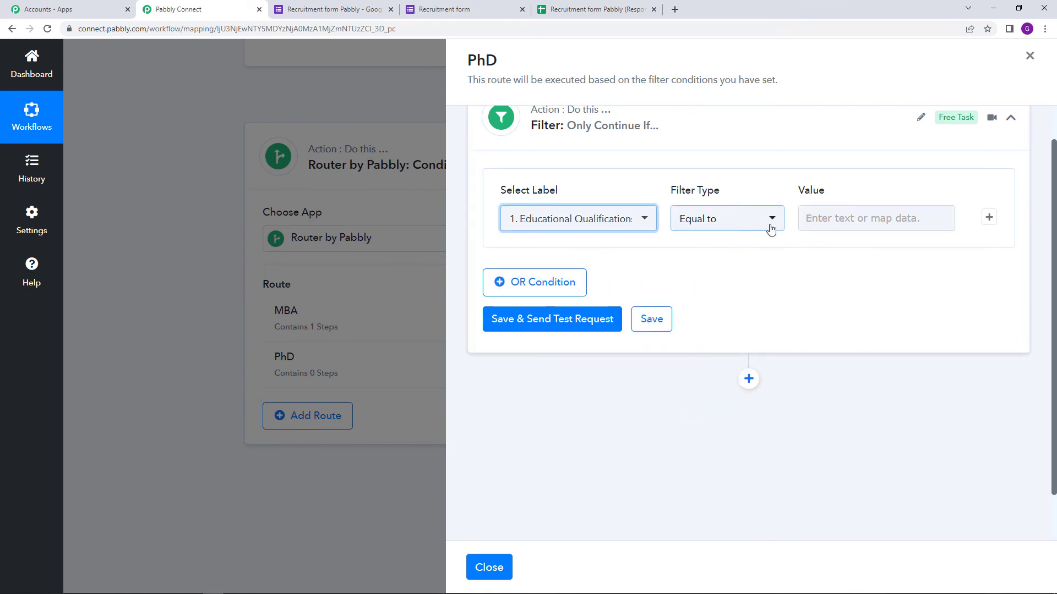
pyautogui.click(834, 216)
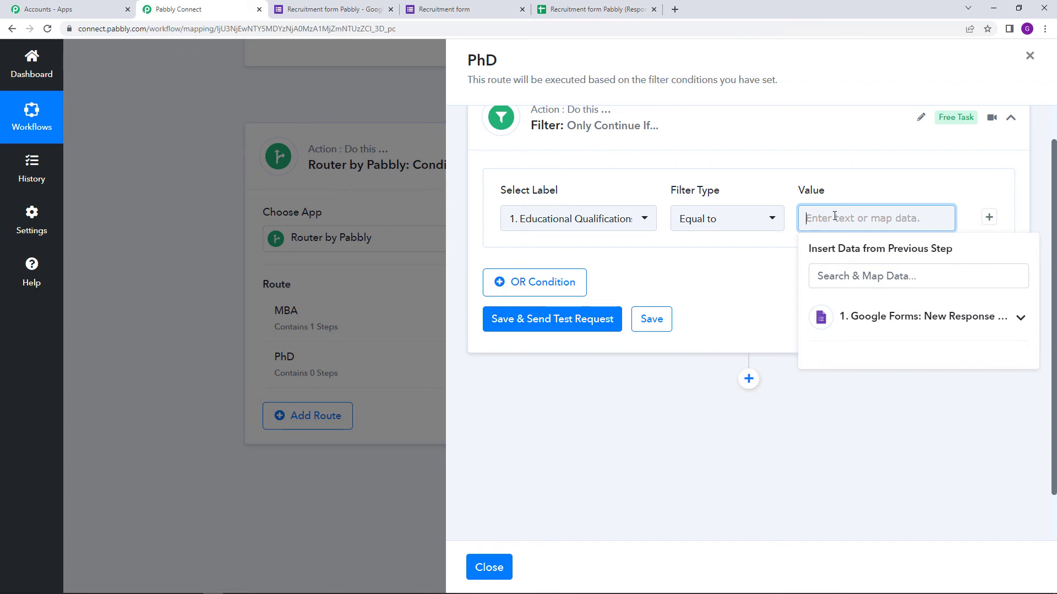
pyautogui.write('PhD')
pyautogui.click(861, 192)
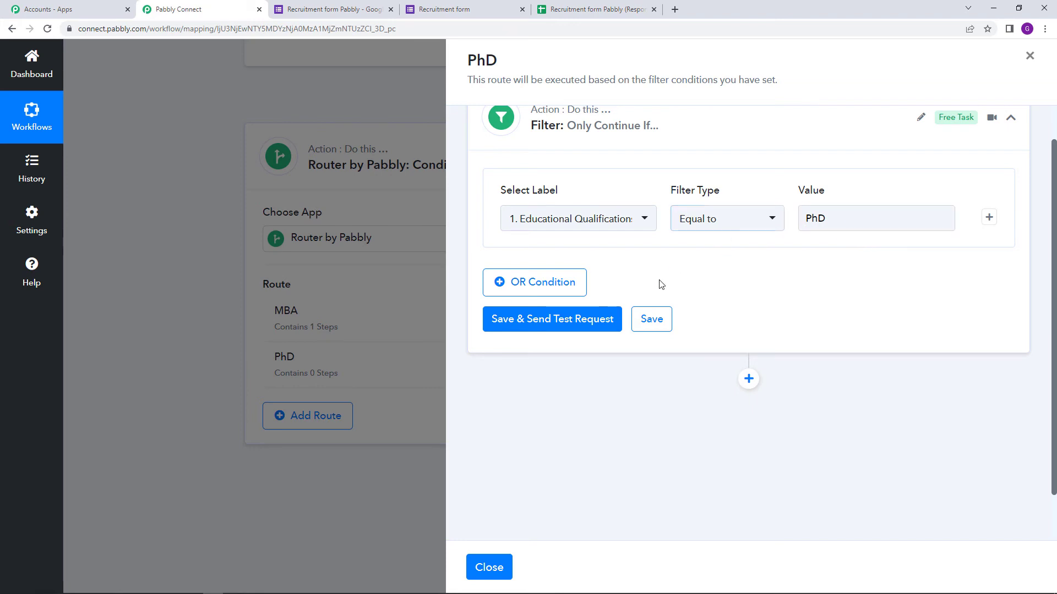
# Save and test the PhD filter, which returns 'Condition is false'.
pyautogui.click(559, 329)
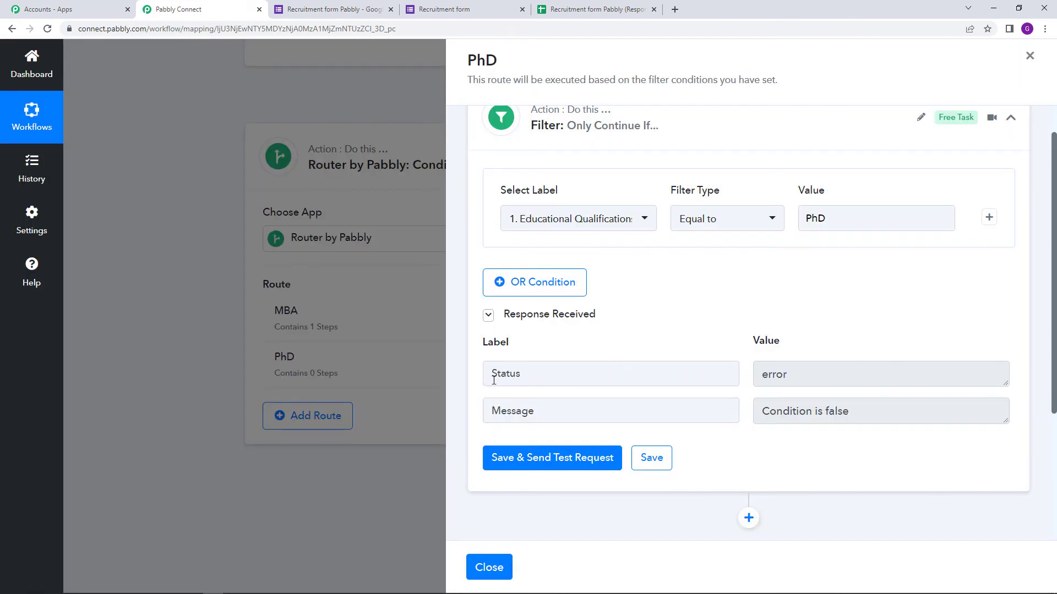
pyautogui.doubleClick(768, 375)
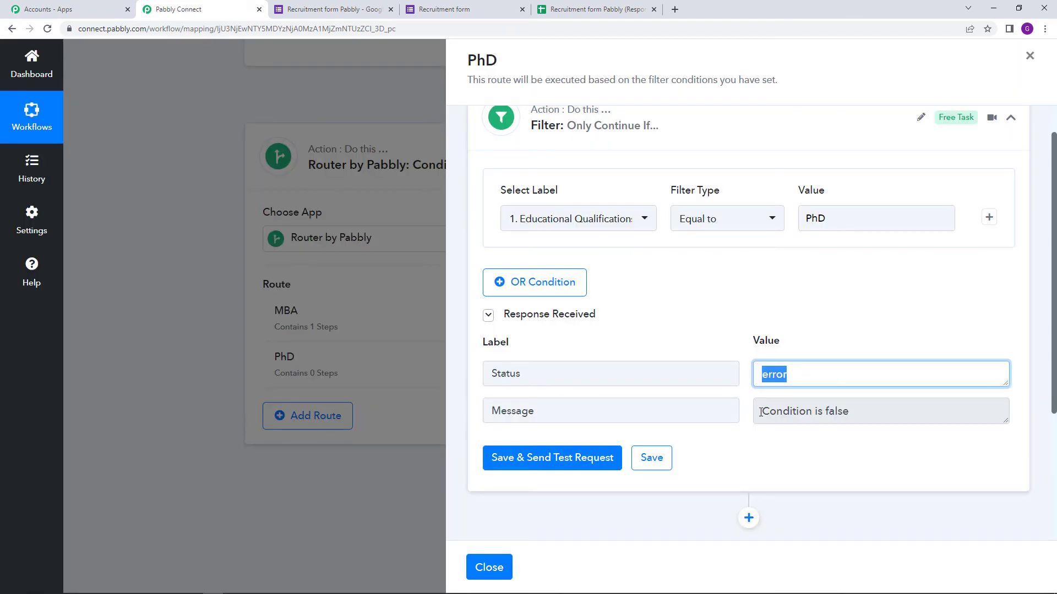
pyautogui.moveTo(761, 412); pyautogui.dragTo(935, 418)
pyautogui.click(855, 300)
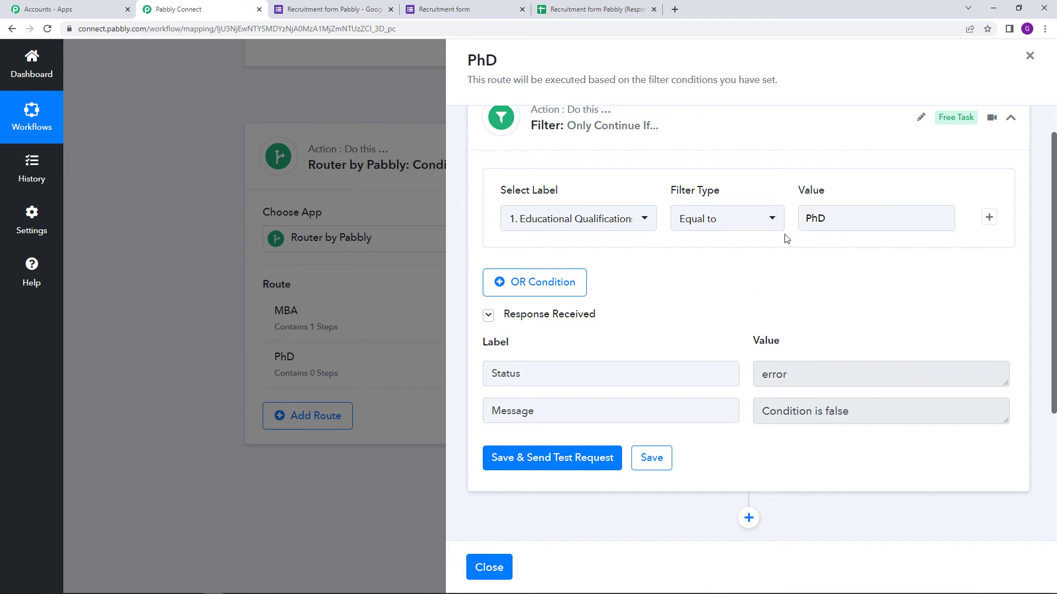
pyautogui.scroll(-4, 695, 399)
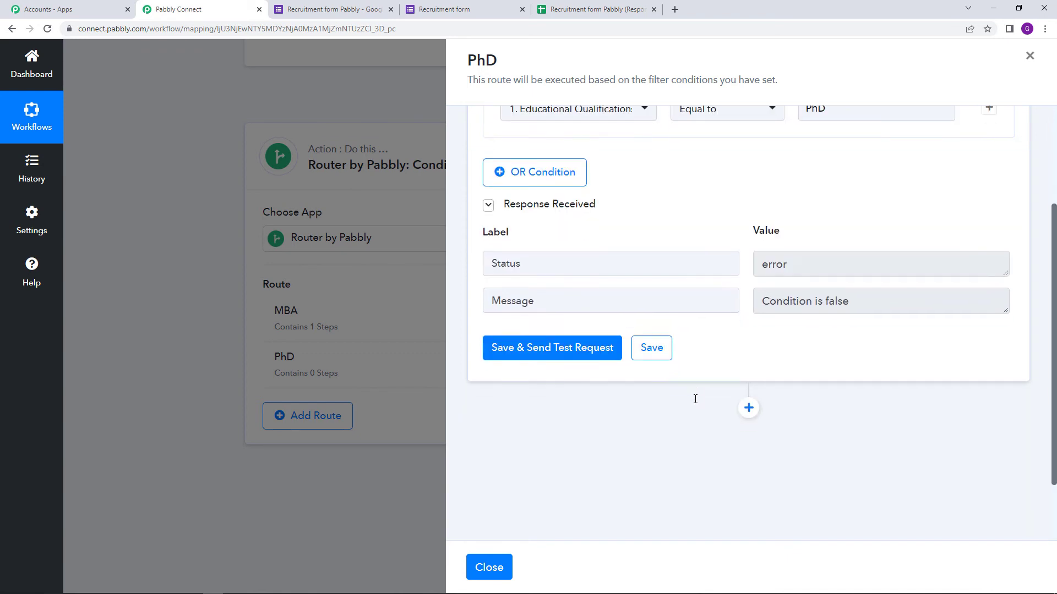
# Add a Gmail 'Send Email' action to the PhD route and start connecting the Gmail account.
pyautogui.click(748, 324)
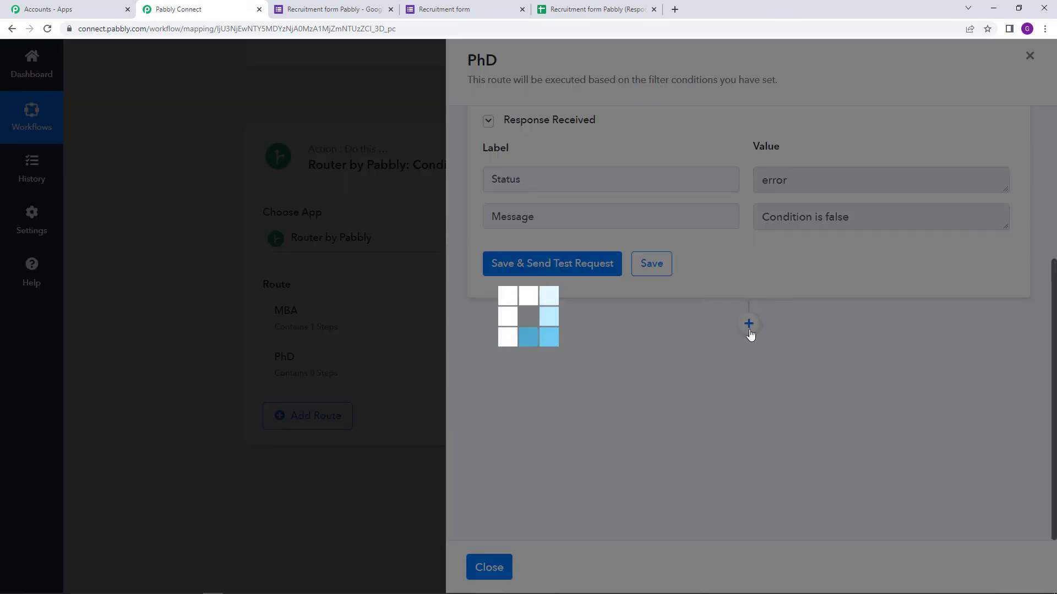
pyautogui.scroll(-2, 616, 396)
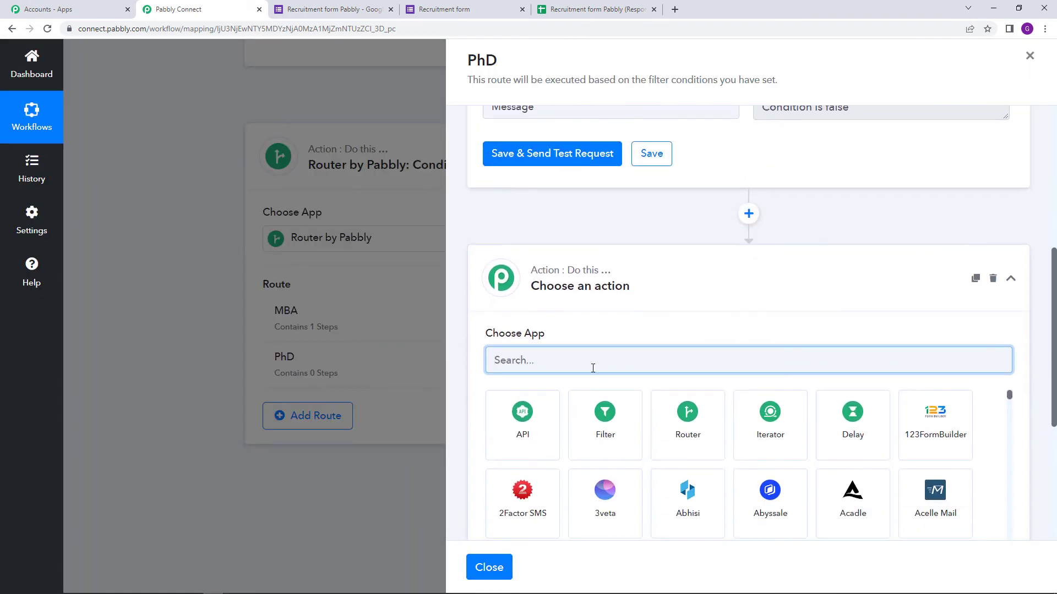
pyautogui.write('gmail')
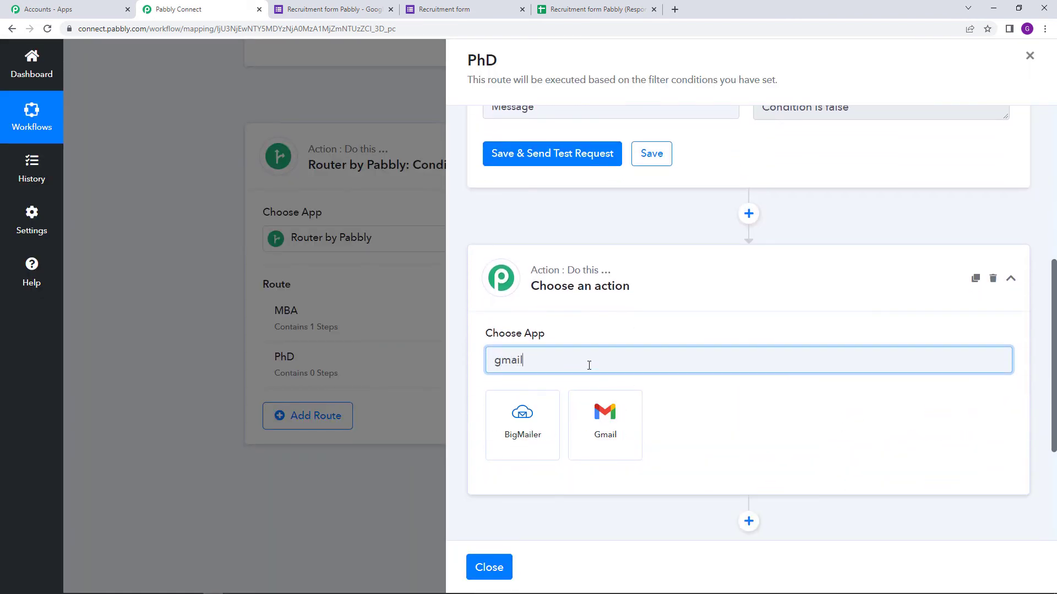
pyautogui.click(606, 425)
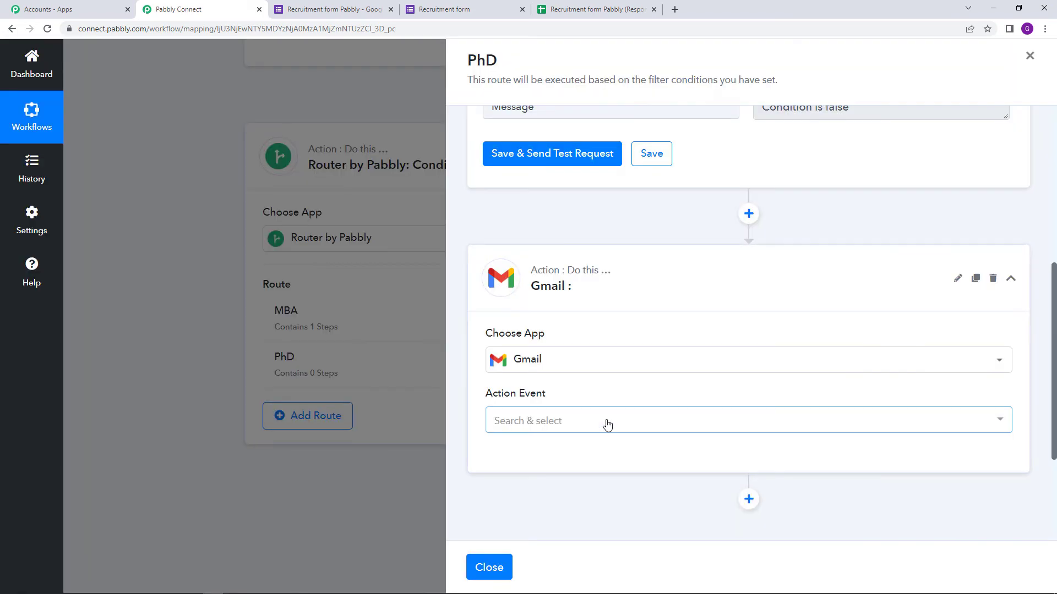
pyautogui.click(608, 425)
pyautogui.click(594, 481)
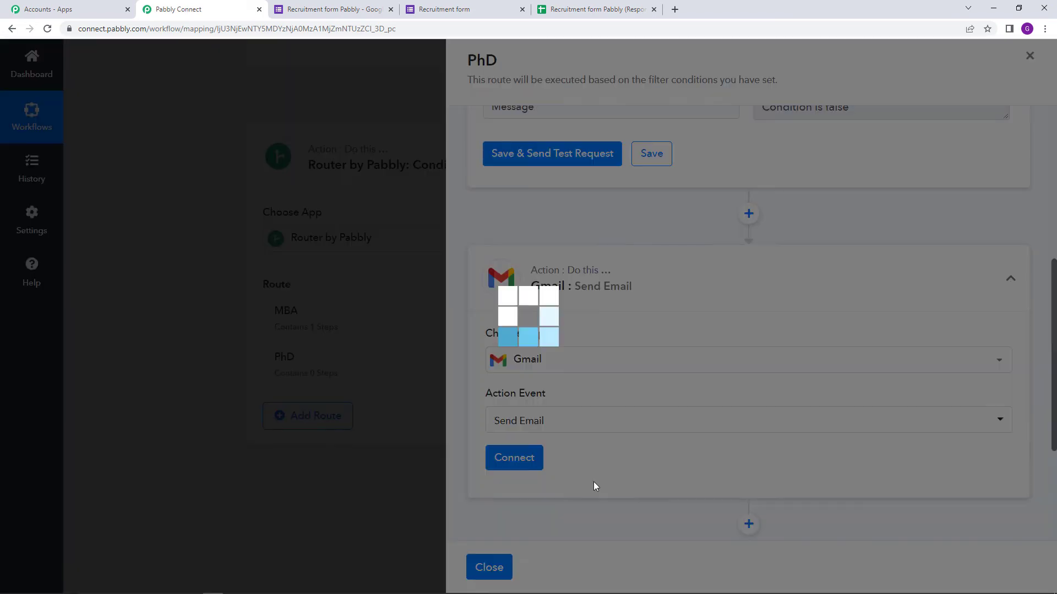
pyautogui.click(538, 460)
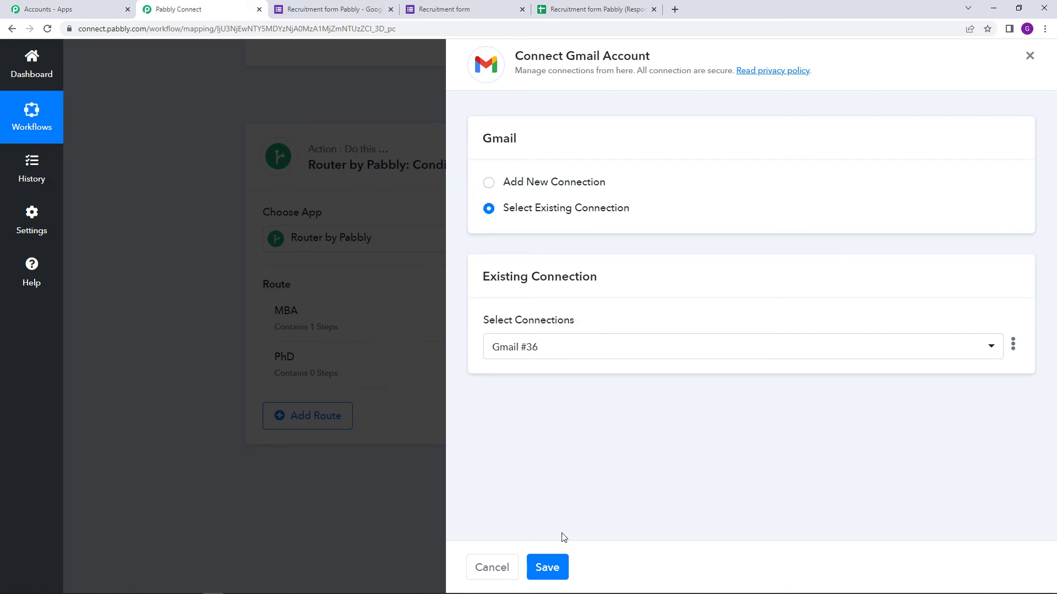
# Save the existing Gmail #36 connection and map 'Your Email Address' as the recipient.
pyautogui.click(550, 567)
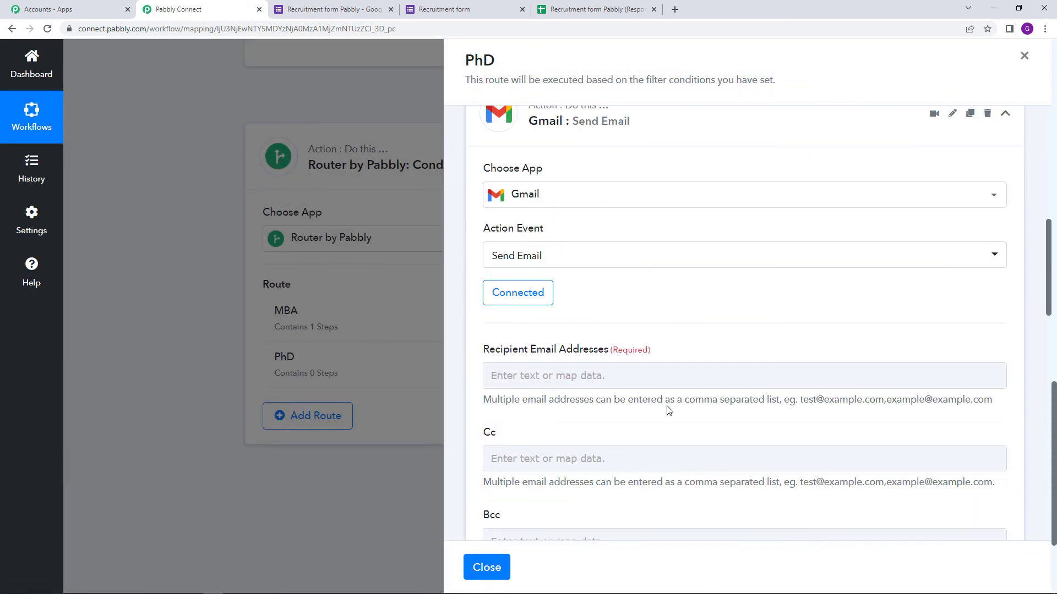
pyautogui.scroll(-3, 660, 386)
pyautogui.click(596, 212)
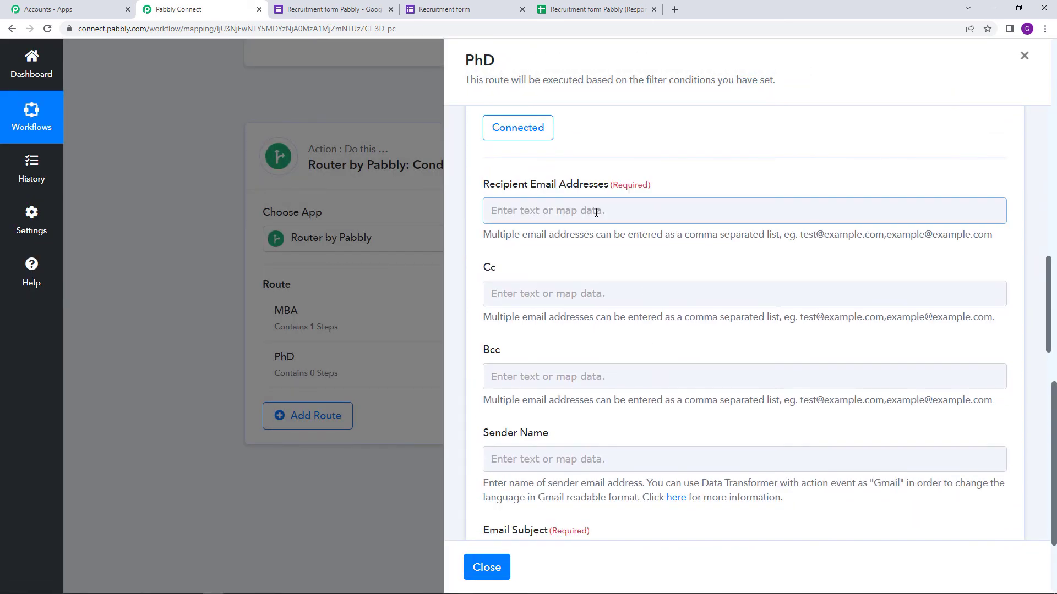
pyautogui.click(672, 309)
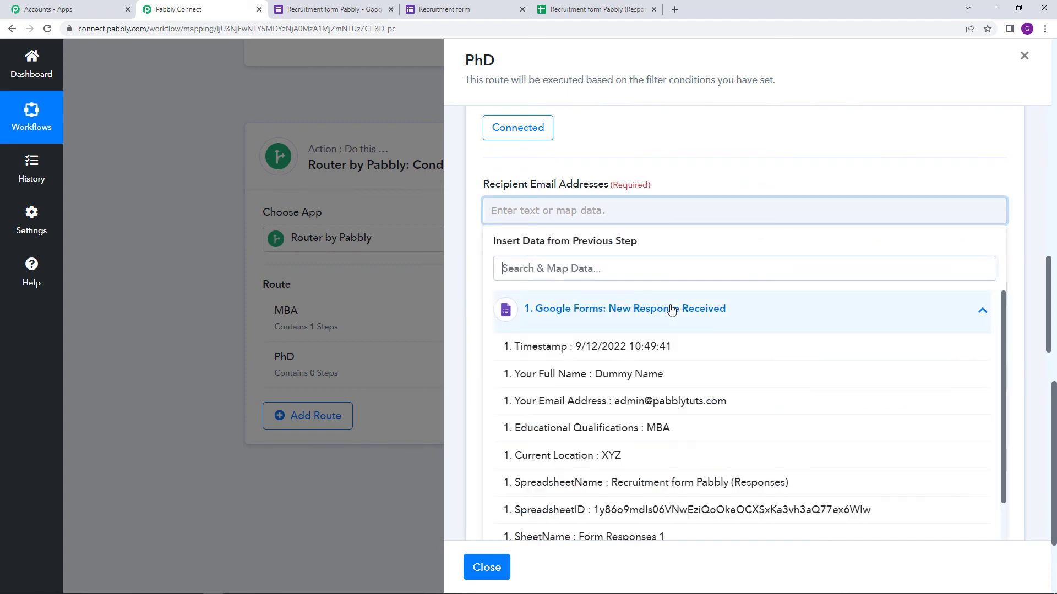
pyautogui.click(708, 401)
pyautogui.click(672, 160)
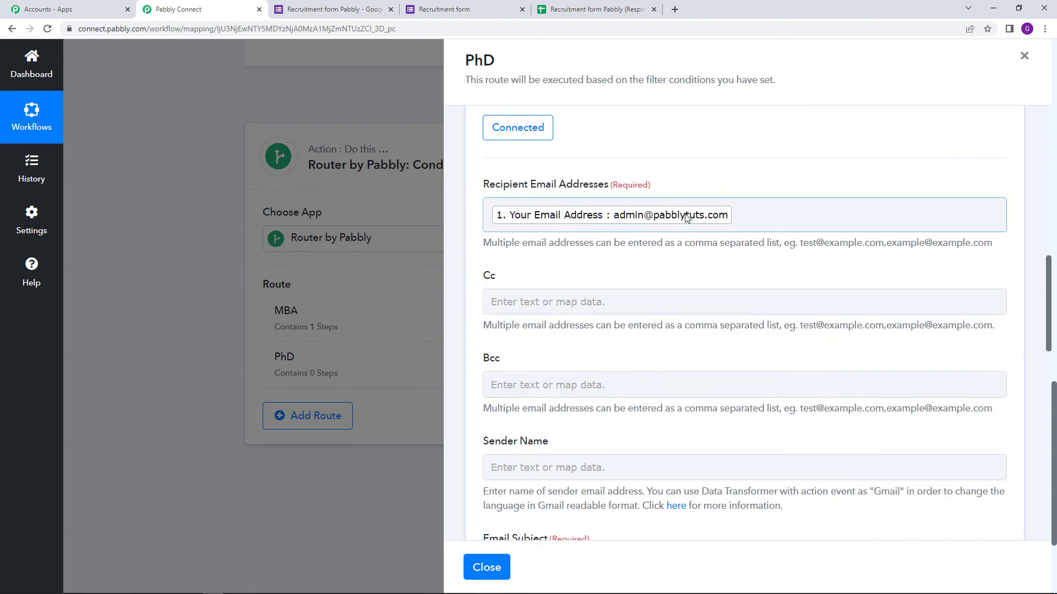
pyautogui.scroll(-1, 686, 219)
pyautogui.scroll(-3, 686, 218)
# Enter ABC Company as the PhD email's sender name.
pyautogui.click(582, 192)
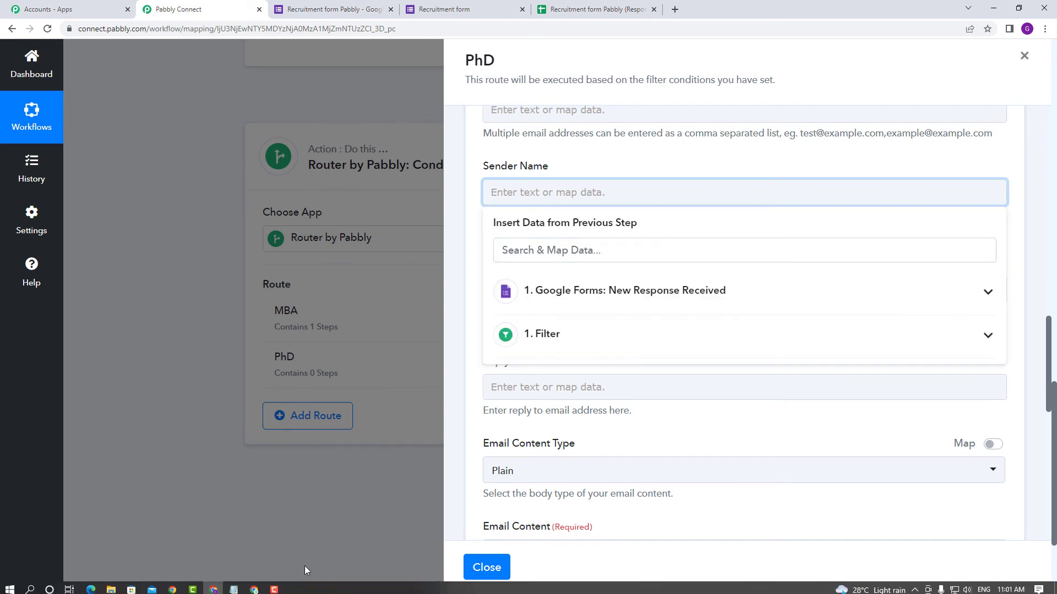
pyautogui.click(253, 587)
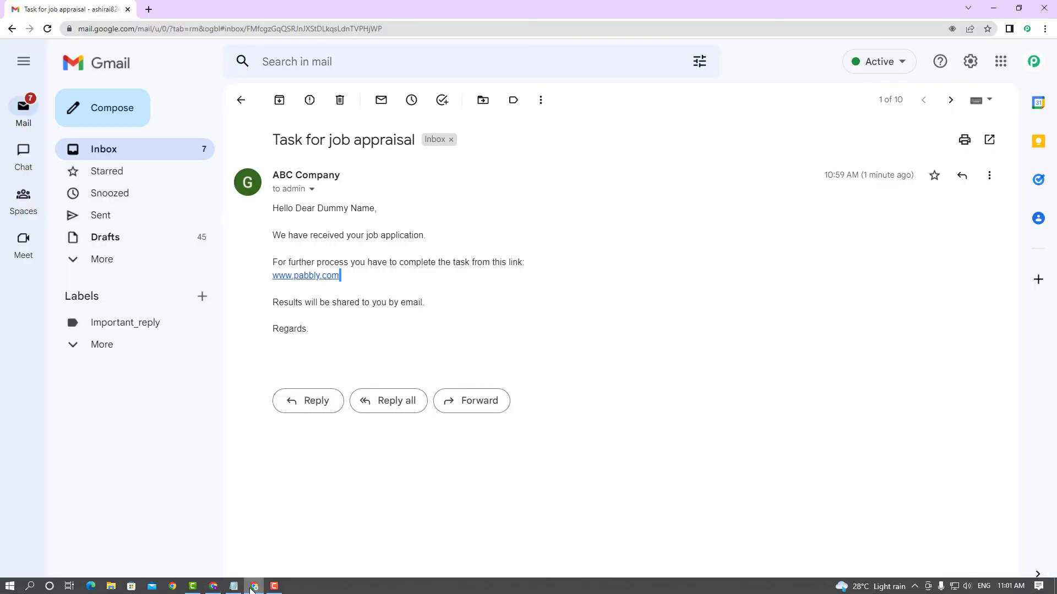
pyautogui.click(214, 587)
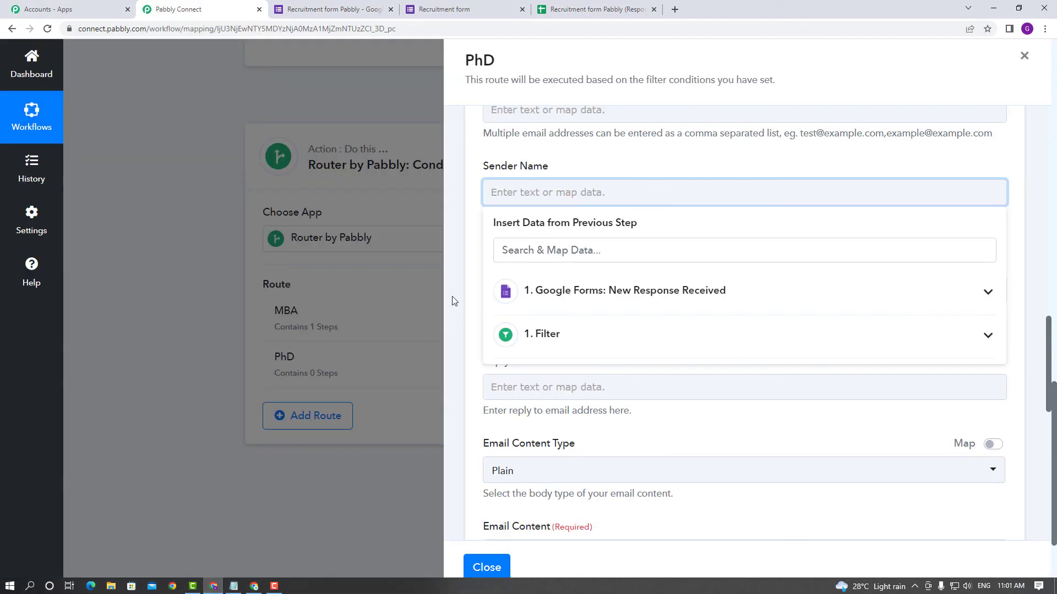
pyautogui.write('ABC Company')
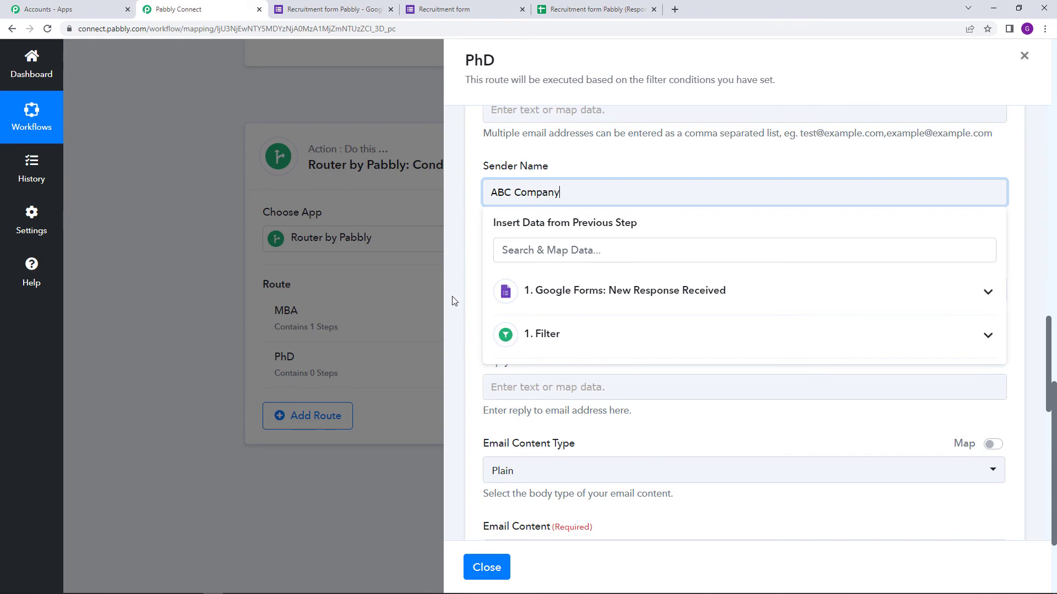
pyautogui.click(564, 170)
pyautogui.scroll(-2, 555, 199)
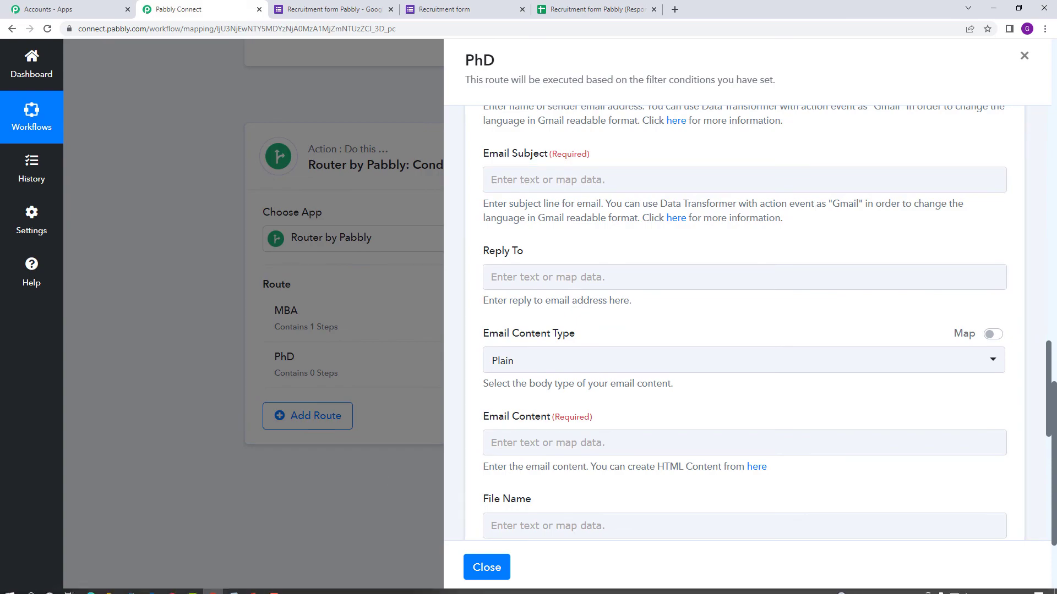
# Copy the subject line 'Appraisal procedure for PhD' from Notepad.
pyautogui.click(232, 584)
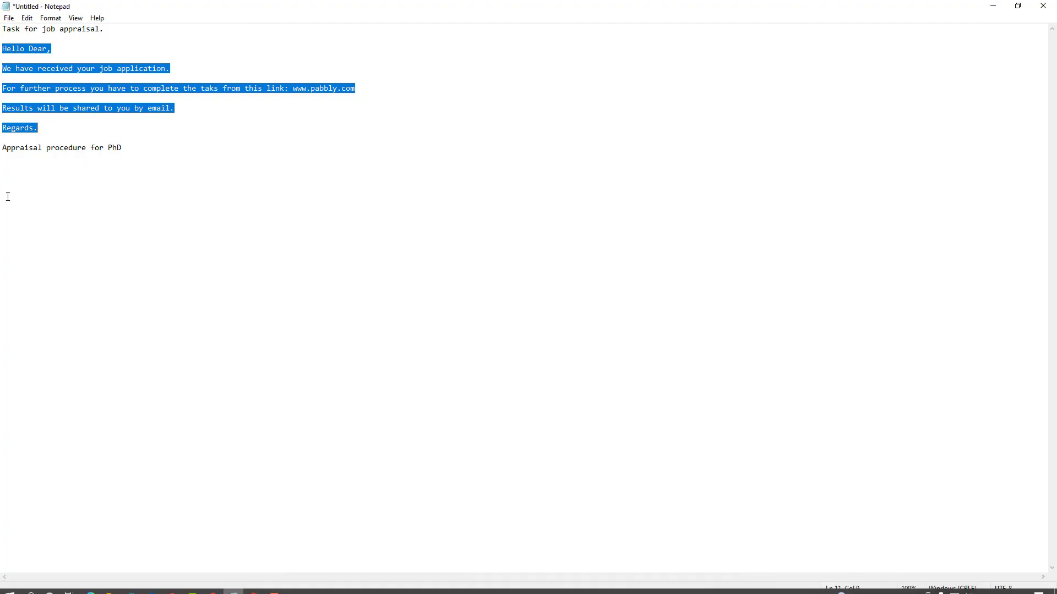
pyautogui.moveTo(2, 147); pyautogui.dragTo(125, 146)
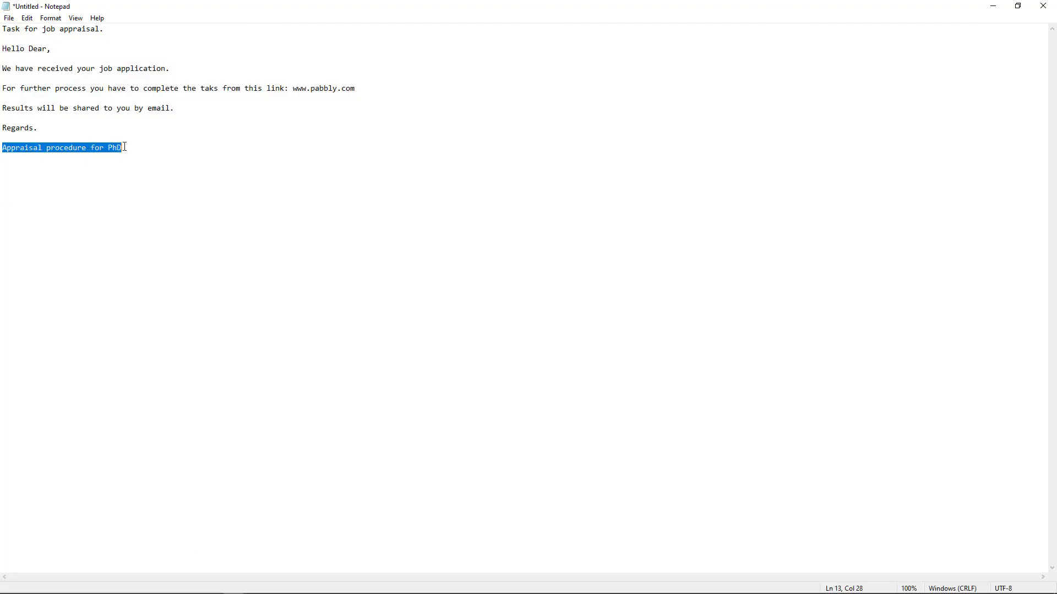
pyautogui.rightClick(111, 146)
pyautogui.click(188, 183)
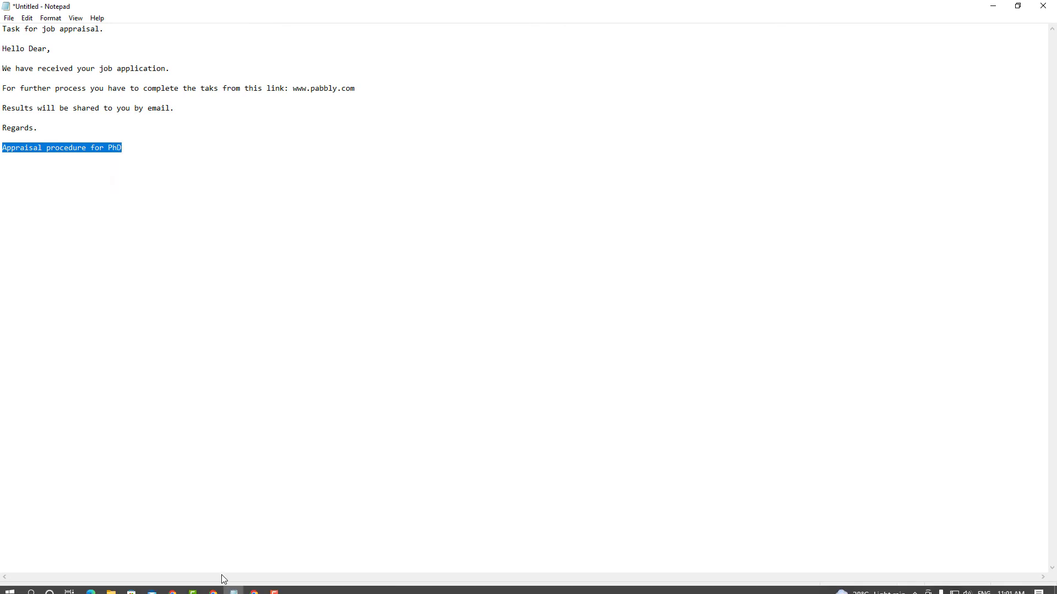
pyautogui.click(214, 585)
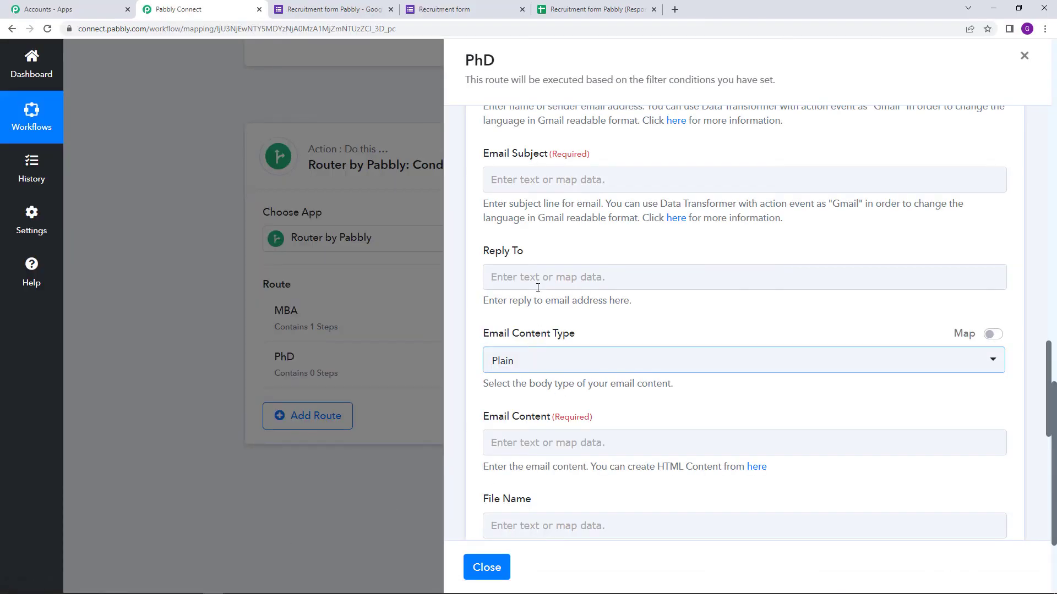
# Paste 'Appraisal procedure for PhD' into the PhD email's subject field.
pyautogui.rightClick(520, 189)
pyautogui.click(611, 270)
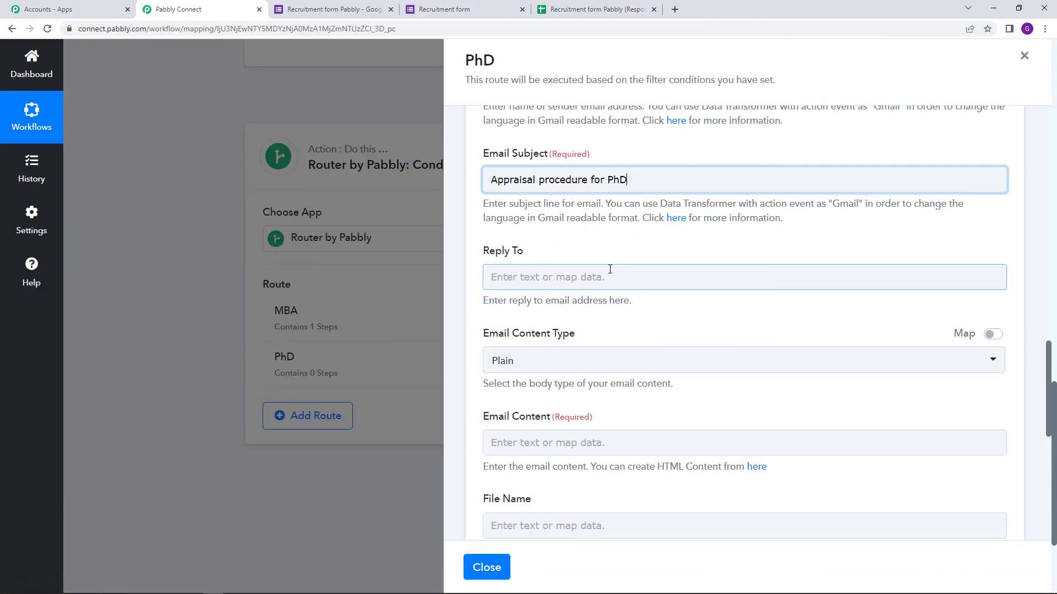
pyautogui.scroll(-4, 615, 298)
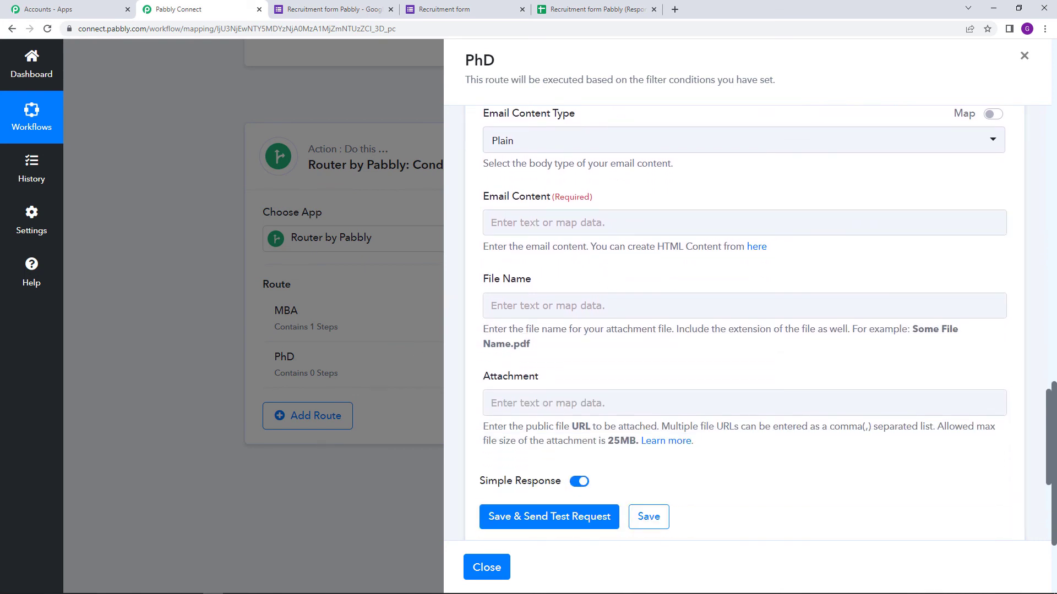
# Copy the message from 'Hello Dear,' through 'Regards.' in Notepad.
pyautogui.moveTo(237, 588)
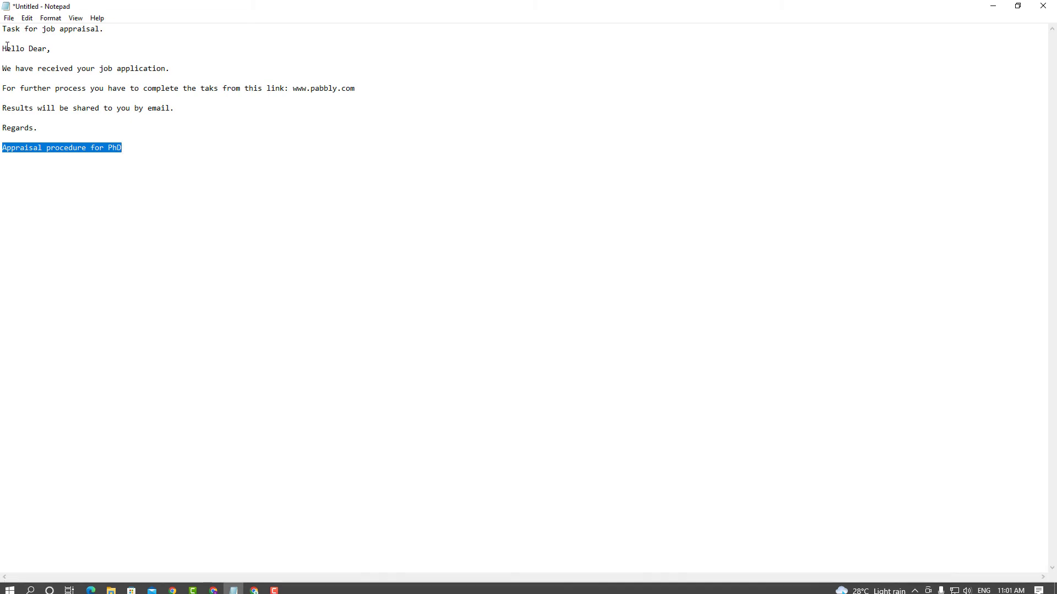
pyautogui.moveTo(2, 48); pyautogui.dragTo(64, 127)
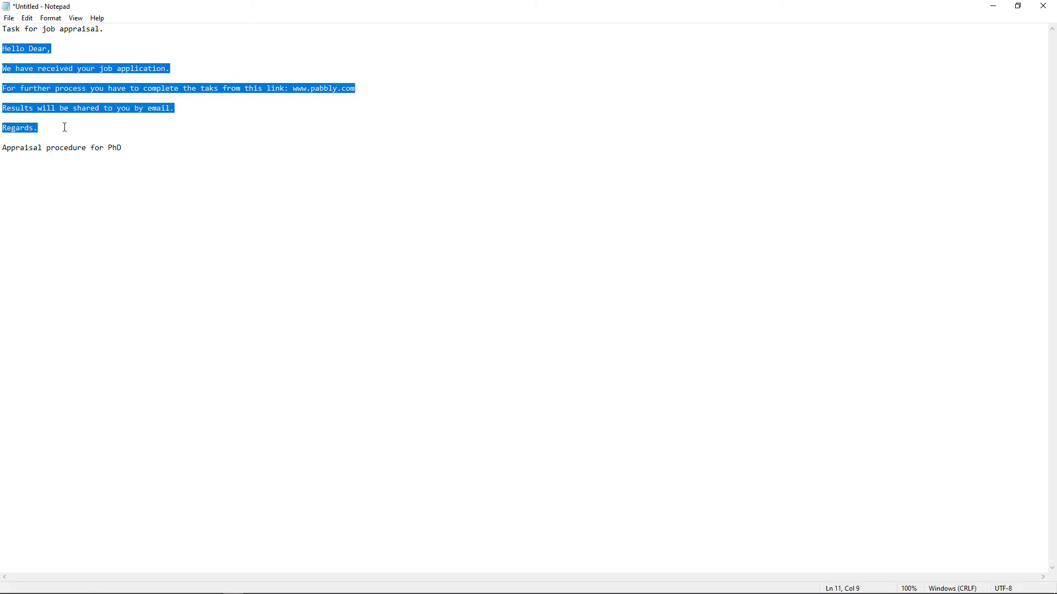
pyautogui.rightClick(23, 110)
pyautogui.click(98, 147)
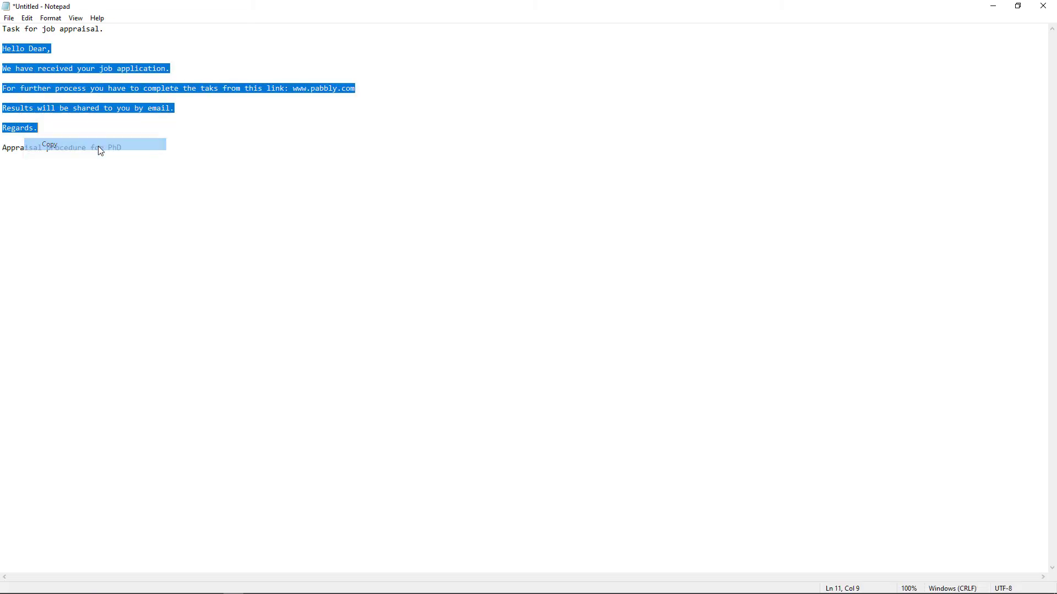
# Paste the job-application message into the PhD Gmail step's Email Content field.
pyautogui.click(214, 588)
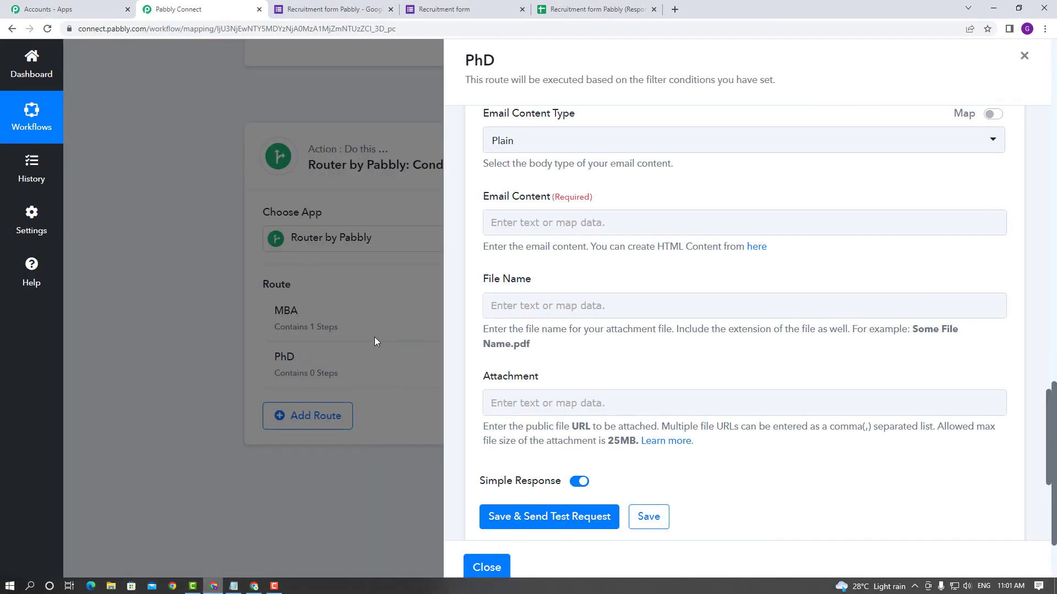
pyautogui.scroll(-1, 562, 407)
pyautogui.click(517, 171)
pyautogui.rightClick(516, 173)
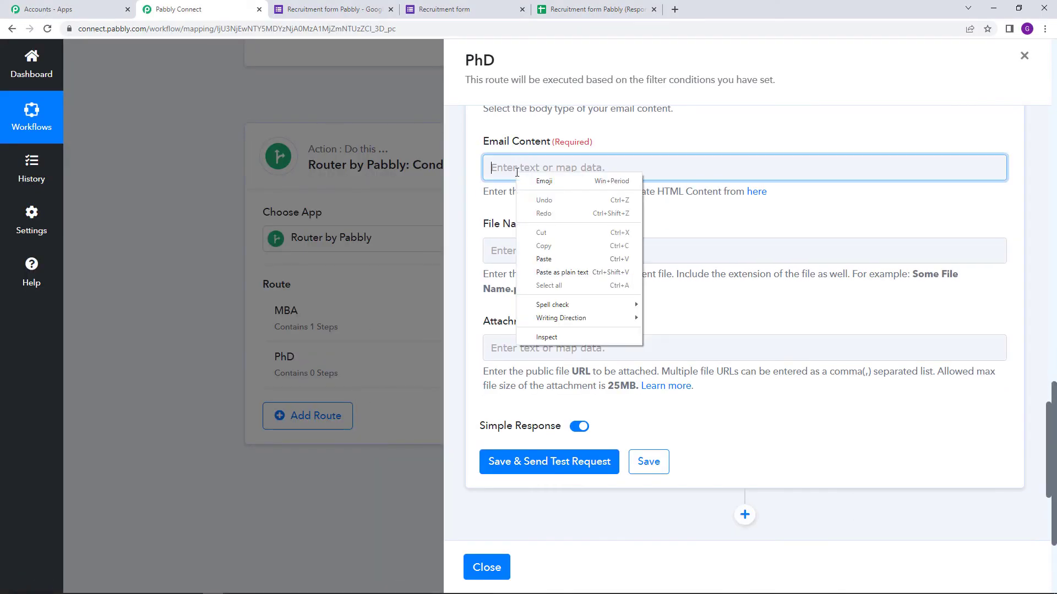
pyautogui.click(598, 259)
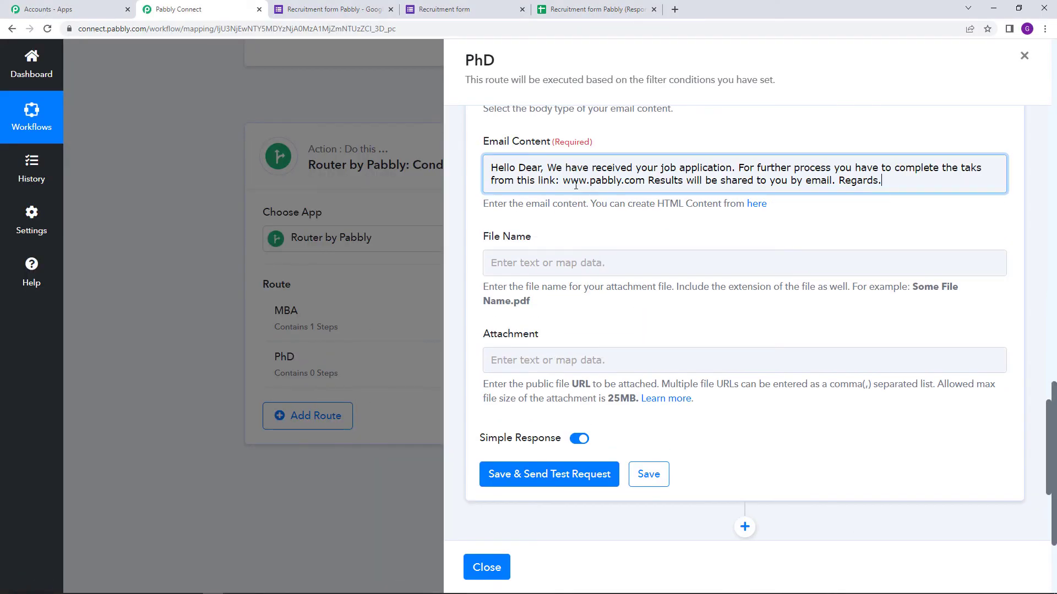
# Split the message so the greeting, each sentence and 'Regards.' sit on separate paragraphs.
pyautogui.click(550, 166)
pyautogui.press('BackSpace')
pyautogui.press('Return')
pyautogui.press('Return')
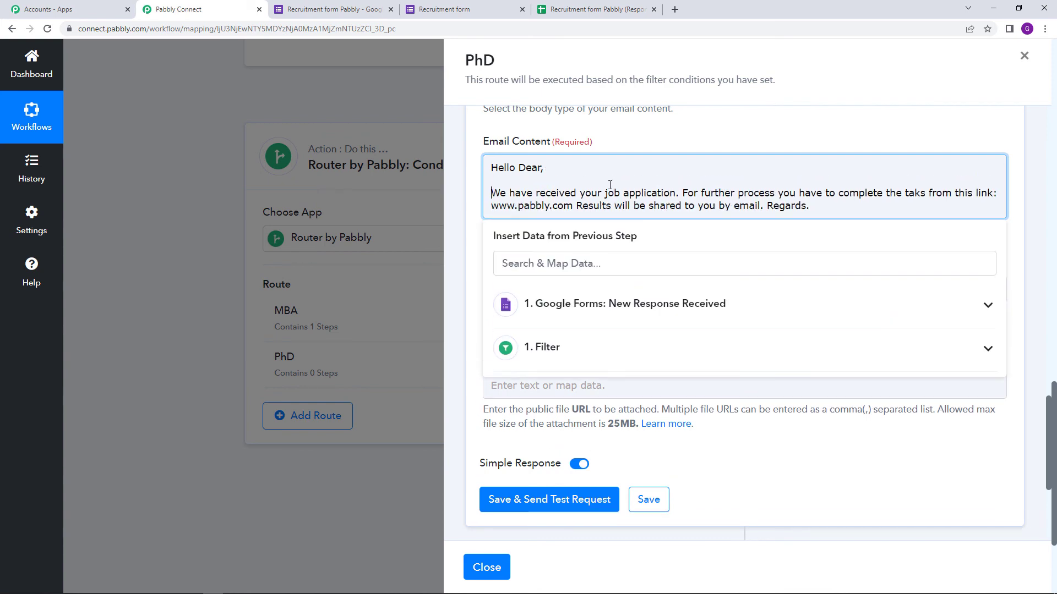
pyautogui.click(683, 192)
pyautogui.press('BackSpace')
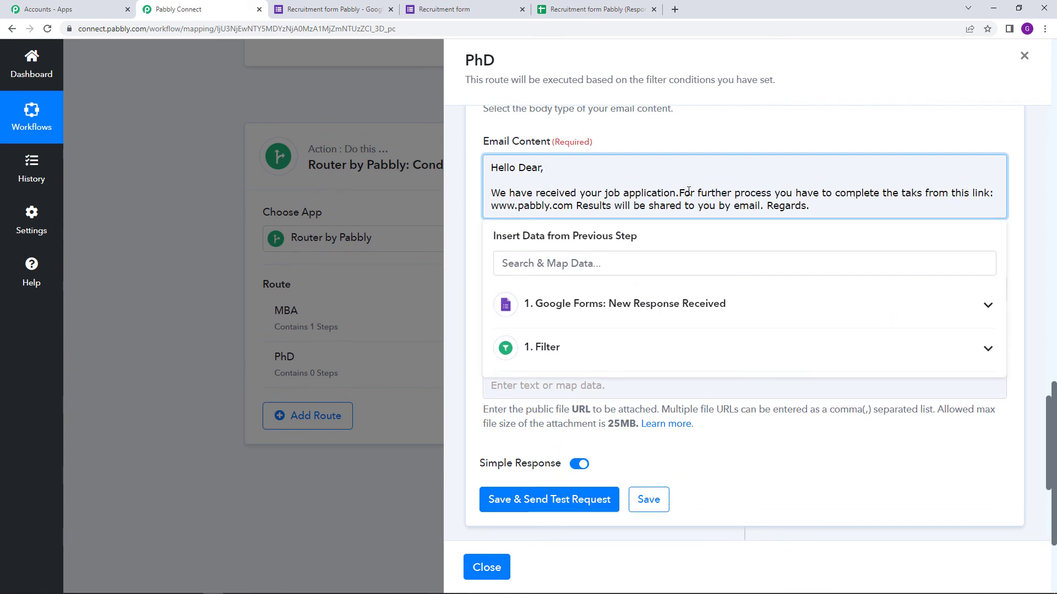
pyautogui.press('Return')
pyautogui.press('Return')
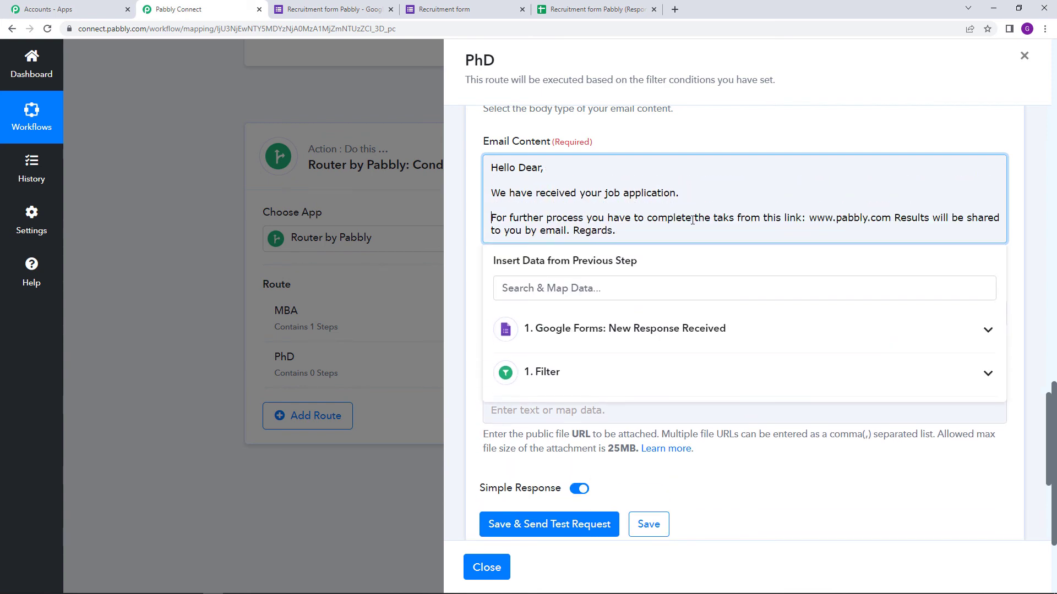
pyautogui.click(895, 219)
pyautogui.press('BackSpace')
pyautogui.press('Return')
pyautogui.press('Return')
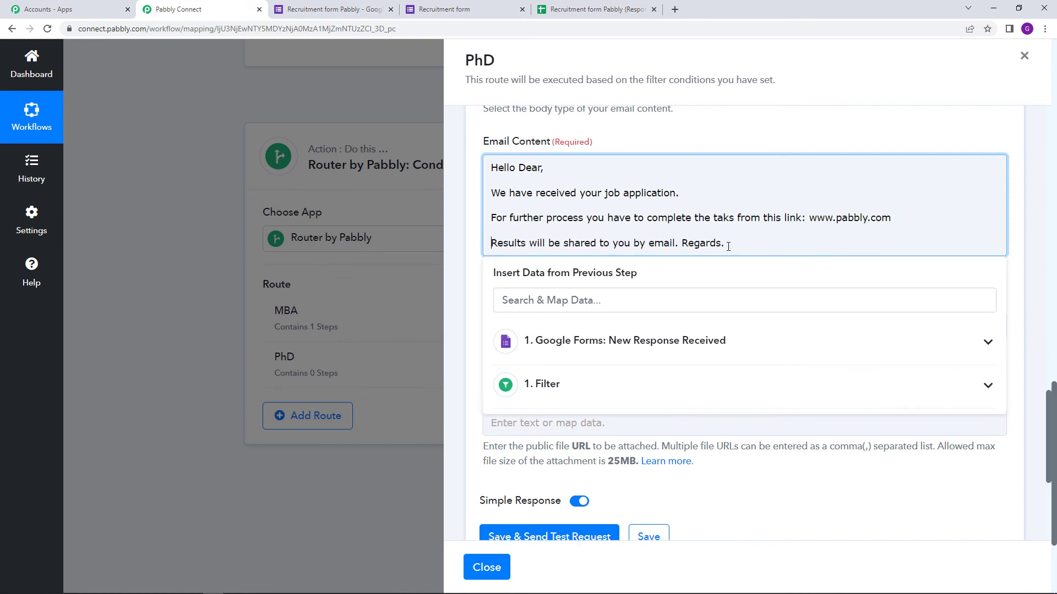
pyautogui.press('BackSpace')
pyautogui.press('Return')
pyautogui.press('Return')
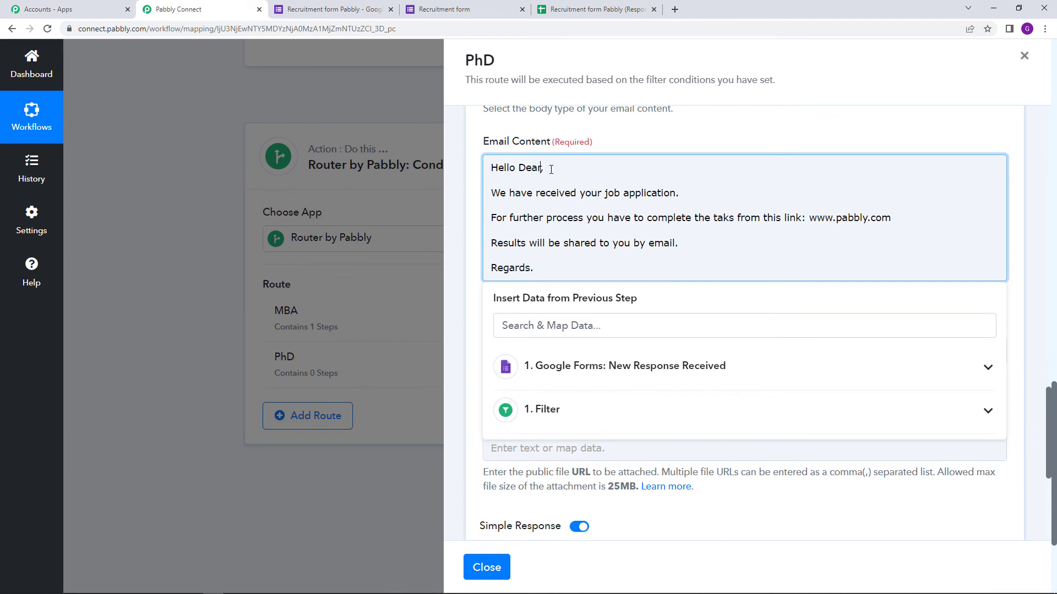
# Insert the applicant's mapped Full Name response after 'Hello Dear' in the greeting.
pyautogui.click(621, 368)
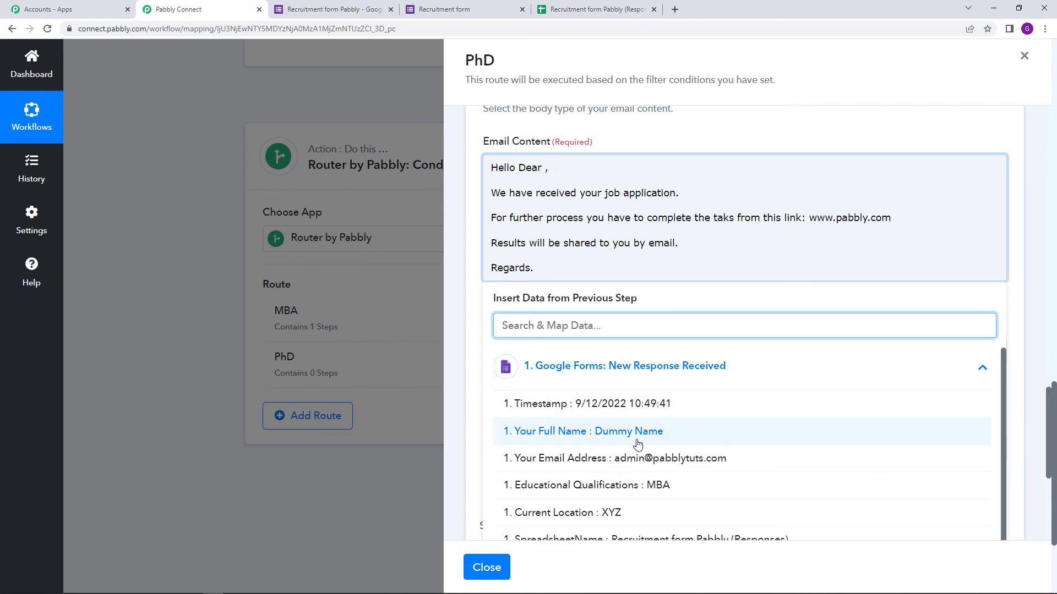
pyautogui.click(621, 370)
pyautogui.click(610, 143)
# Save the PhD route's Gmail email step.
pyautogui.scroll(10, 625, 260)
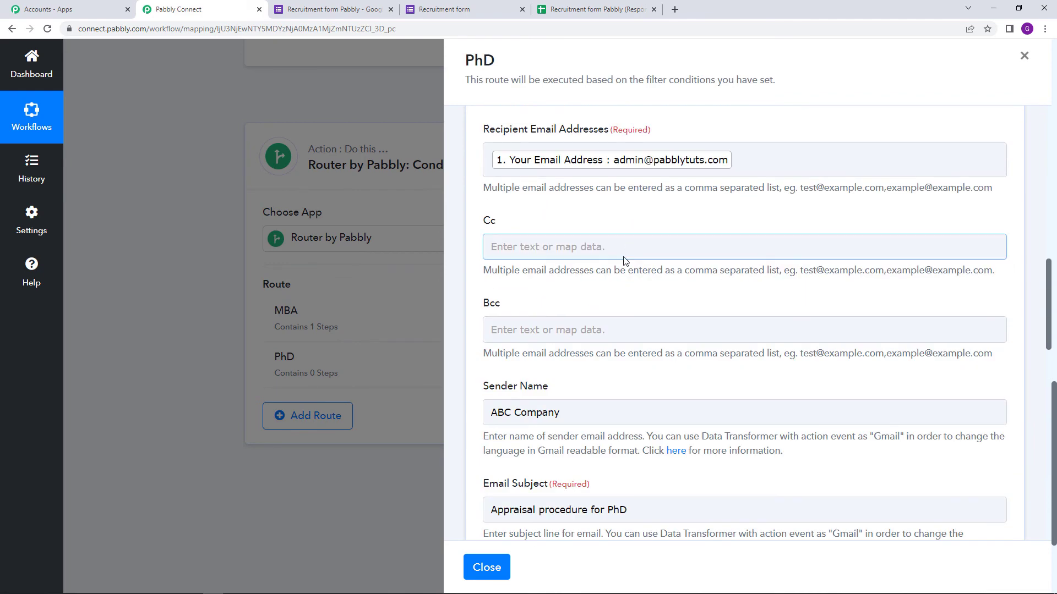
pyautogui.scroll(-3, 625, 261)
pyautogui.scroll(-4, 675, 240)
pyautogui.scroll(-12, 654, 261)
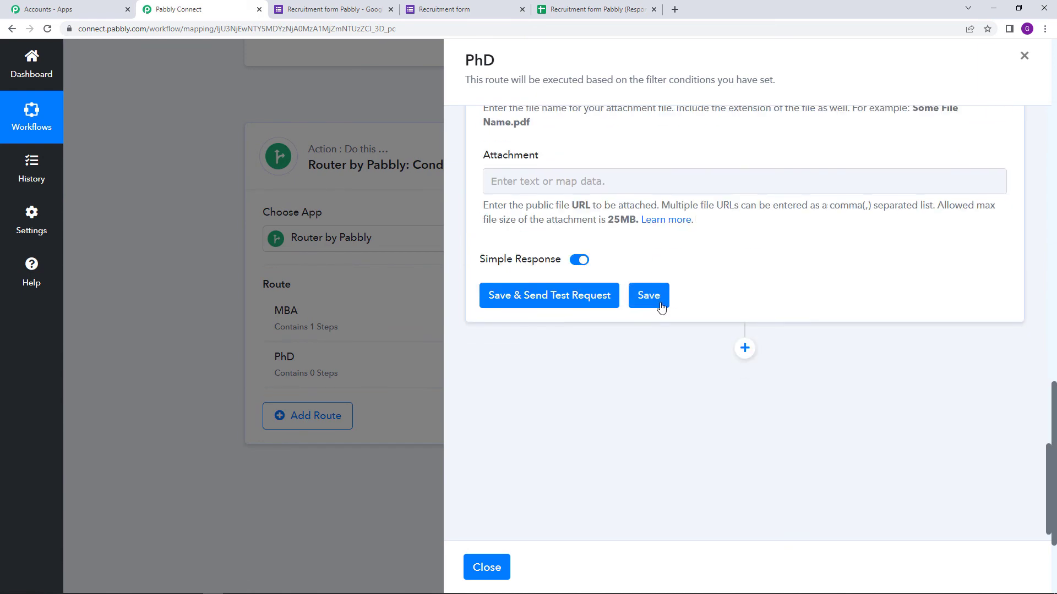
pyautogui.click(661, 308)
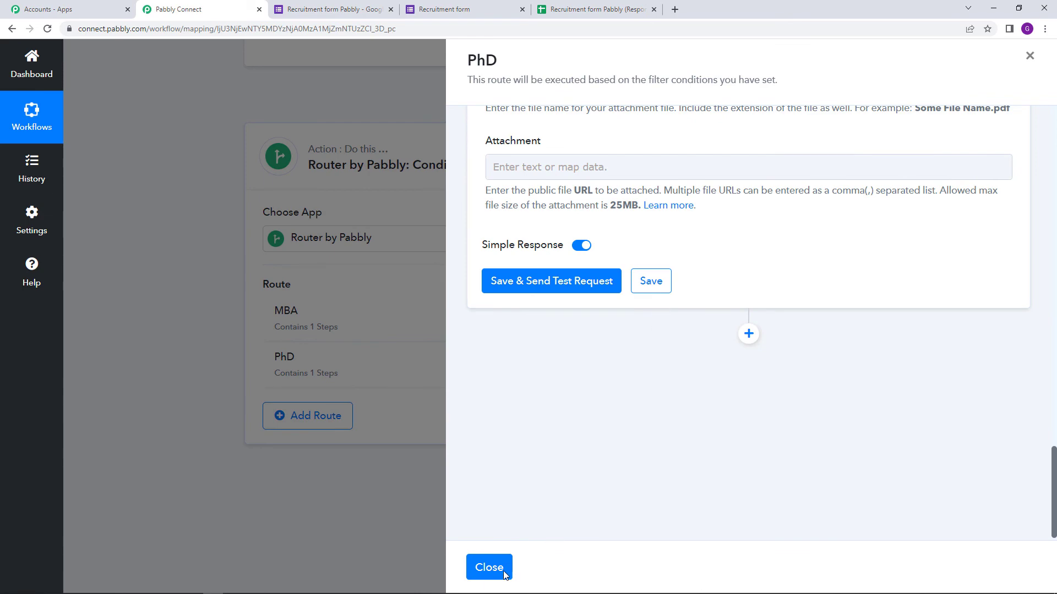
# Close the PhD route panel and scroll back to the top of Recruitment Automation.
pyautogui.click(504, 572)
pyautogui.scroll(4, 515, 531)
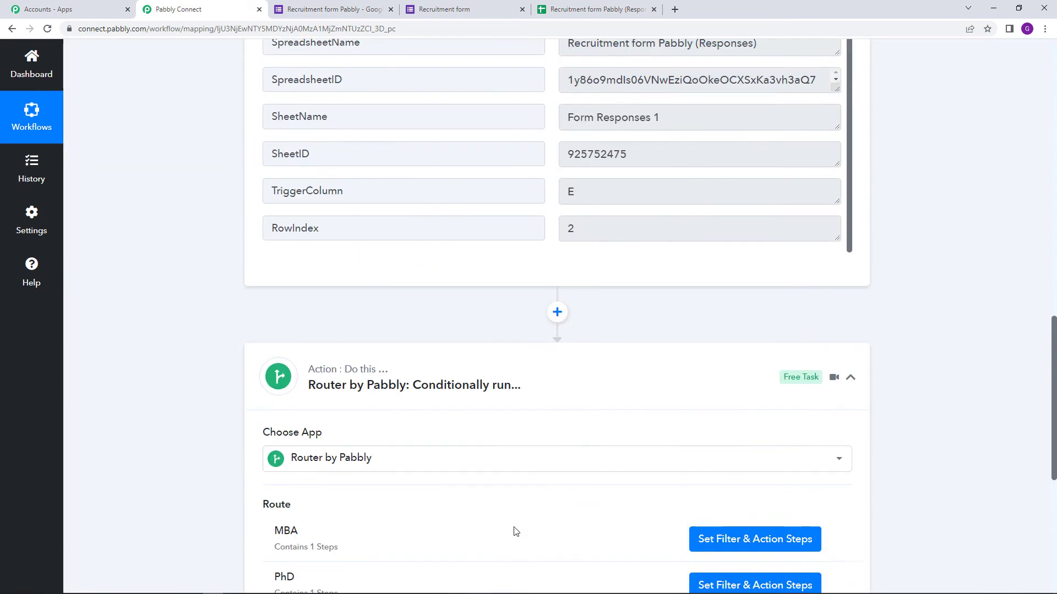
pyautogui.scroll(5, 512, 441)
pyautogui.scroll(9, 575, 177)
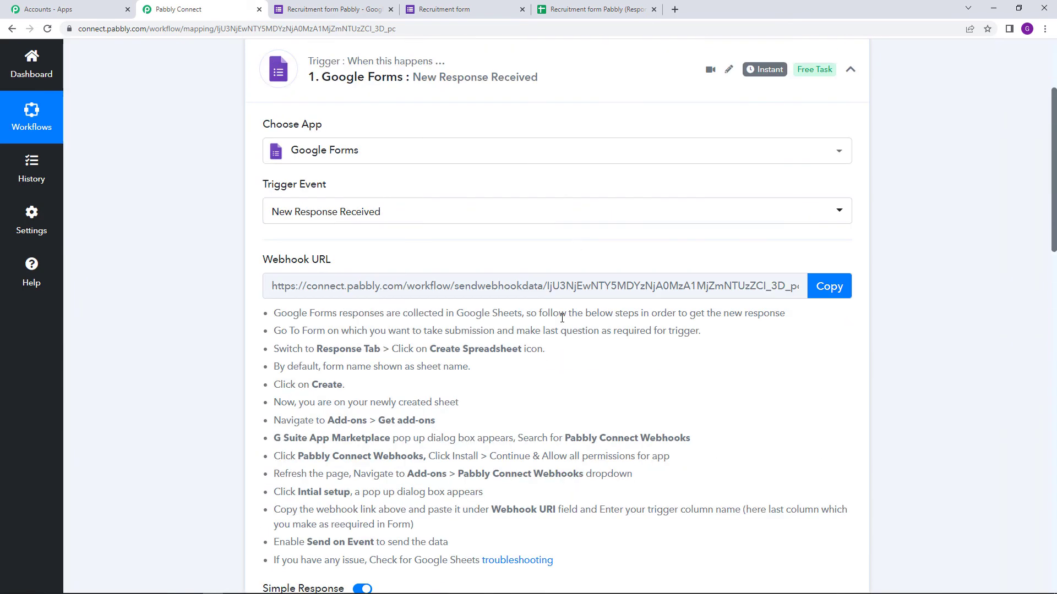
pyautogui.scroll(3, 562, 318)
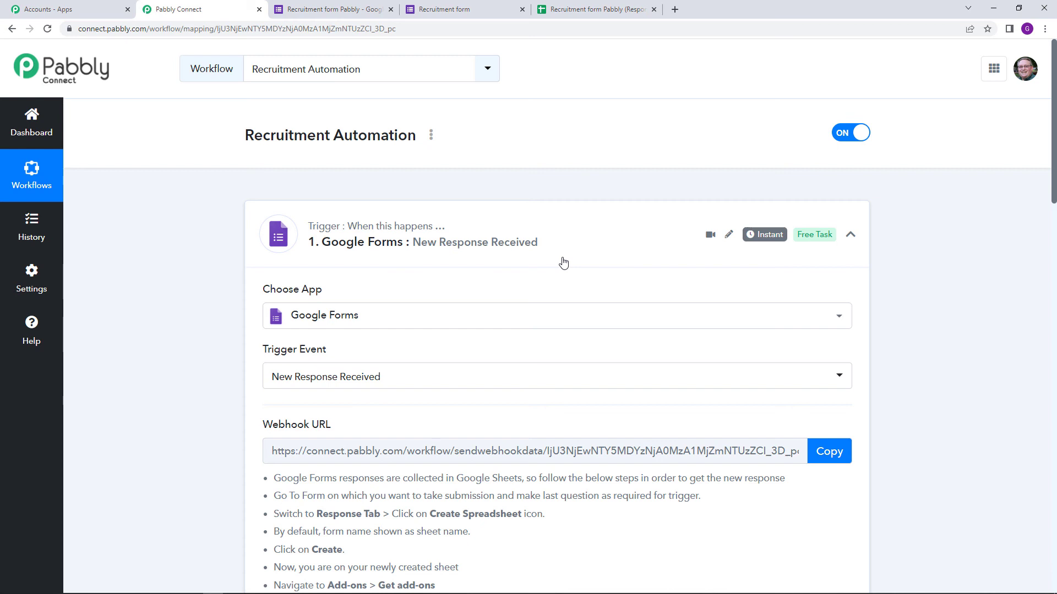
# Start a new Recruitment form response with the test applicant's name and e-mail address.
pyautogui.click(432, 5)
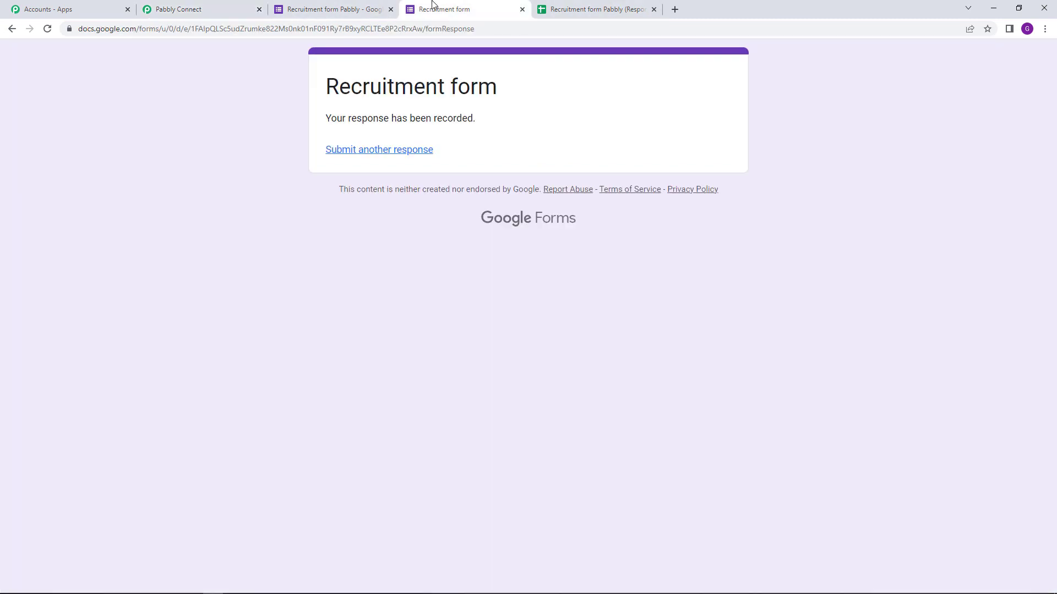
pyautogui.click(403, 156)
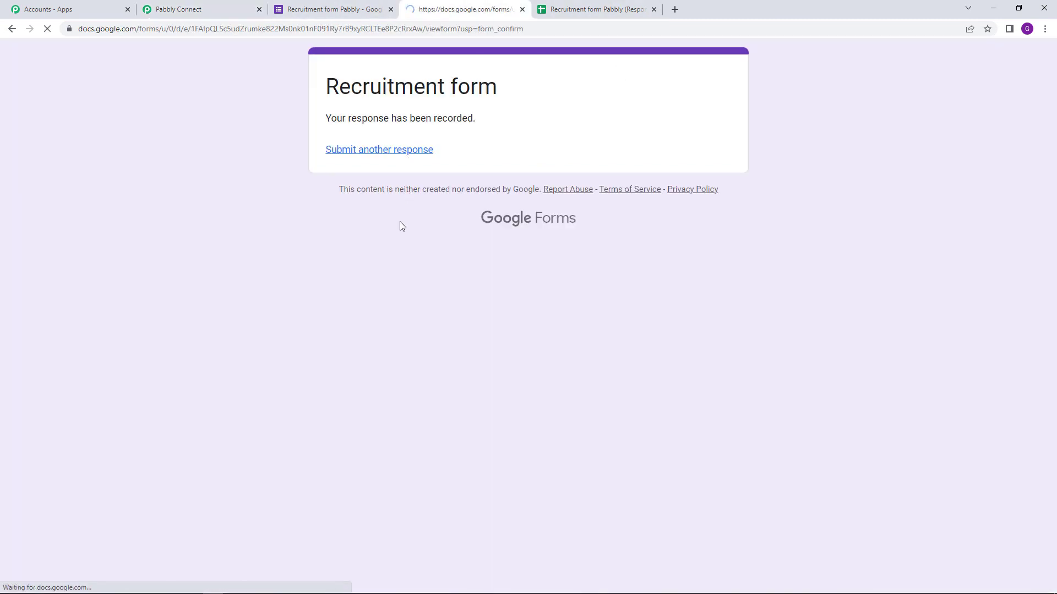
pyautogui.click(389, 208)
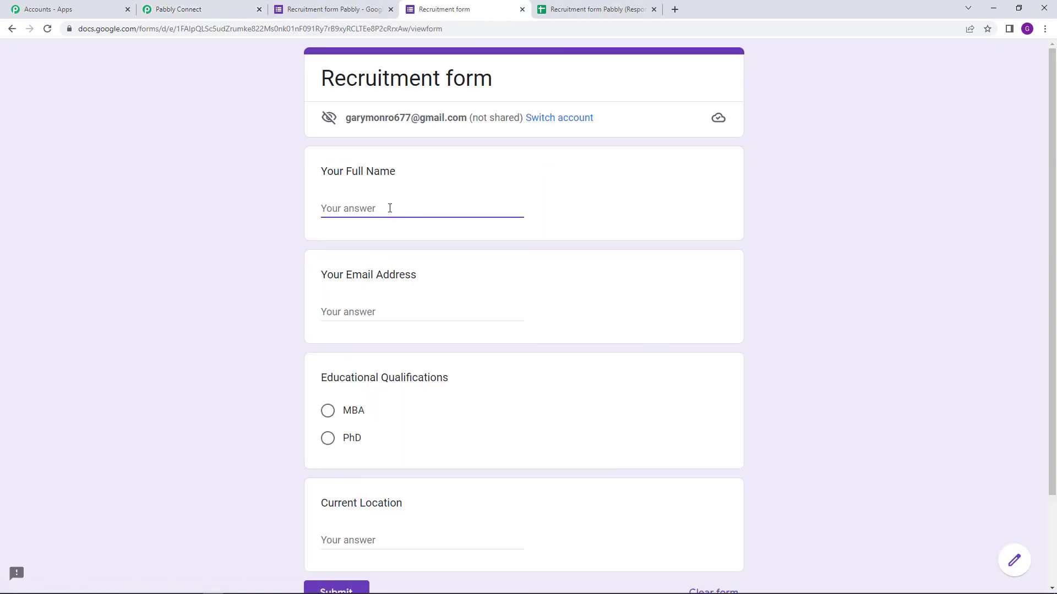
pyautogui.write('Dem')
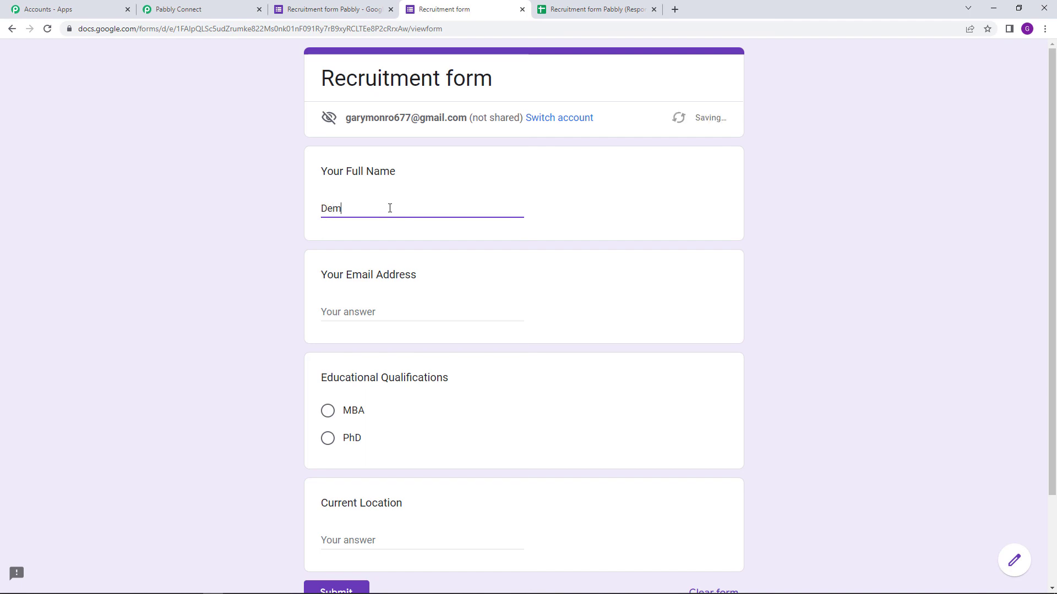
pyautogui.write('o Lead')
pyautogui.click(380, 312)
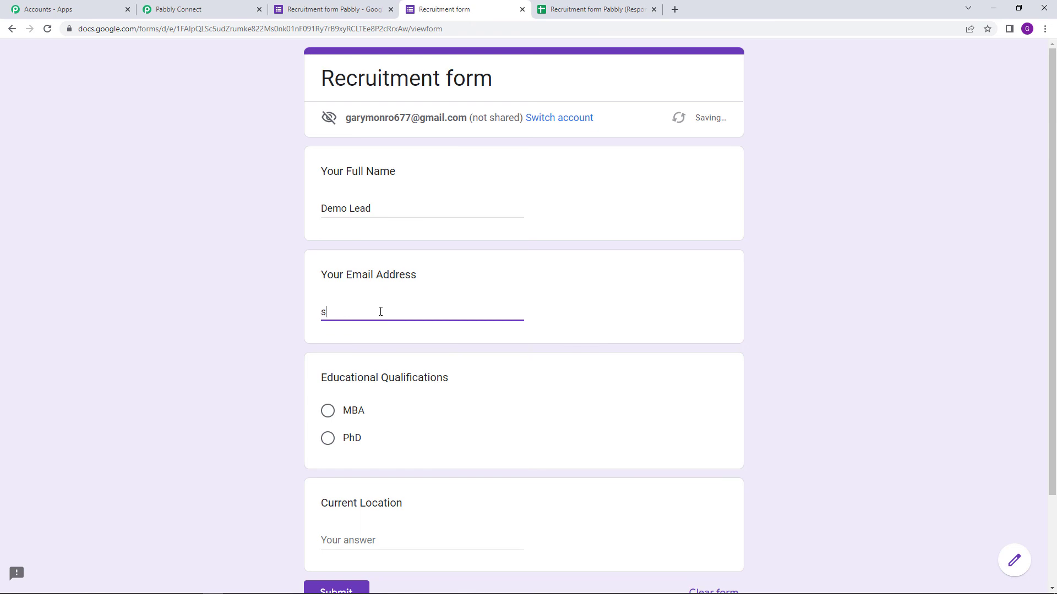
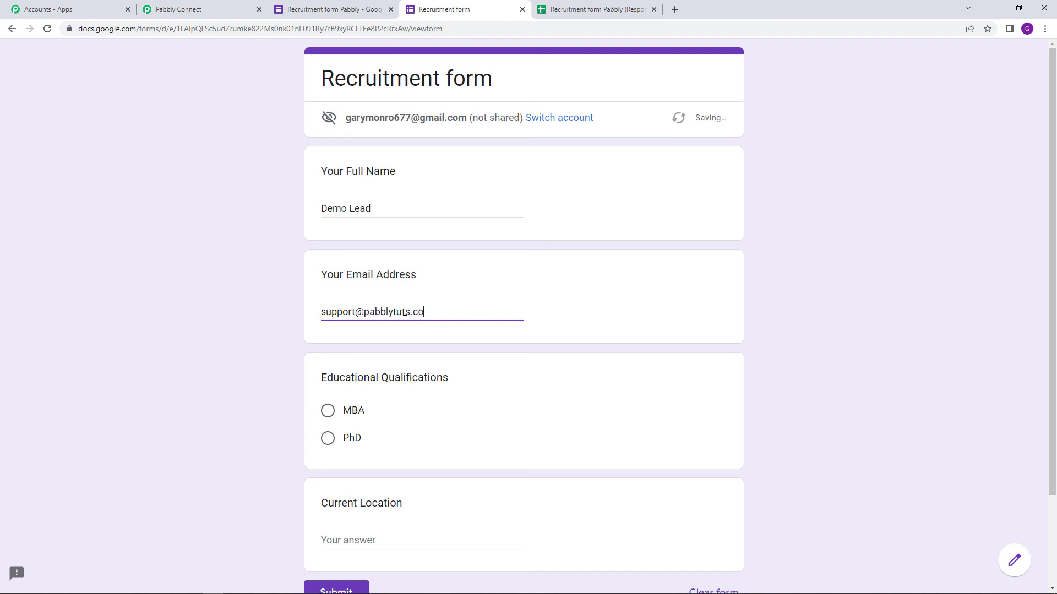
# Choose PhD as the qualification and enter 'XYZ Place' as the current location.
pyautogui.click(328, 438)
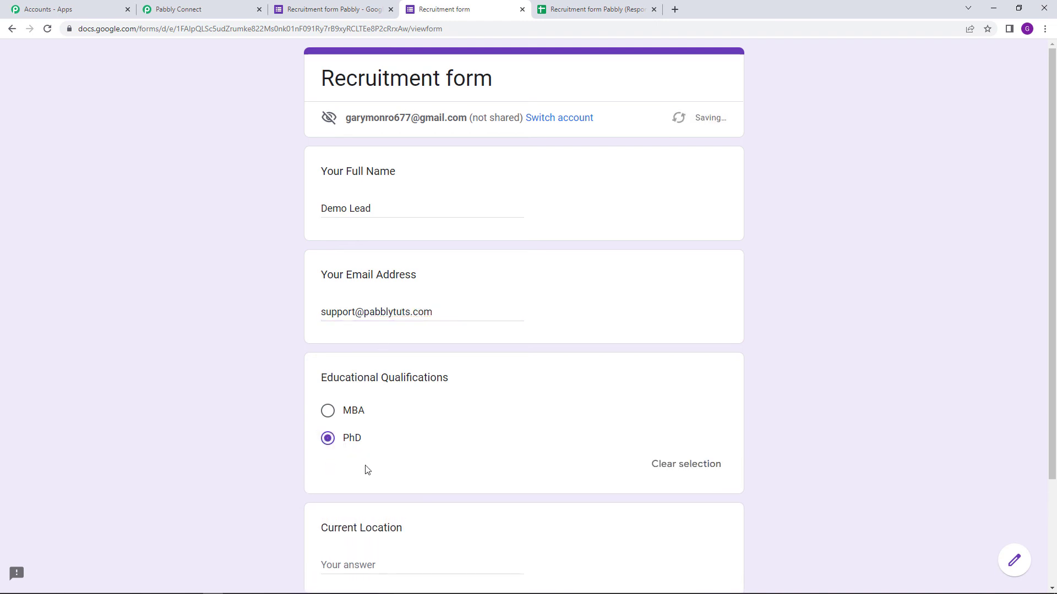
pyautogui.scroll(-3, 387, 501)
pyautogui.click(384, 431)
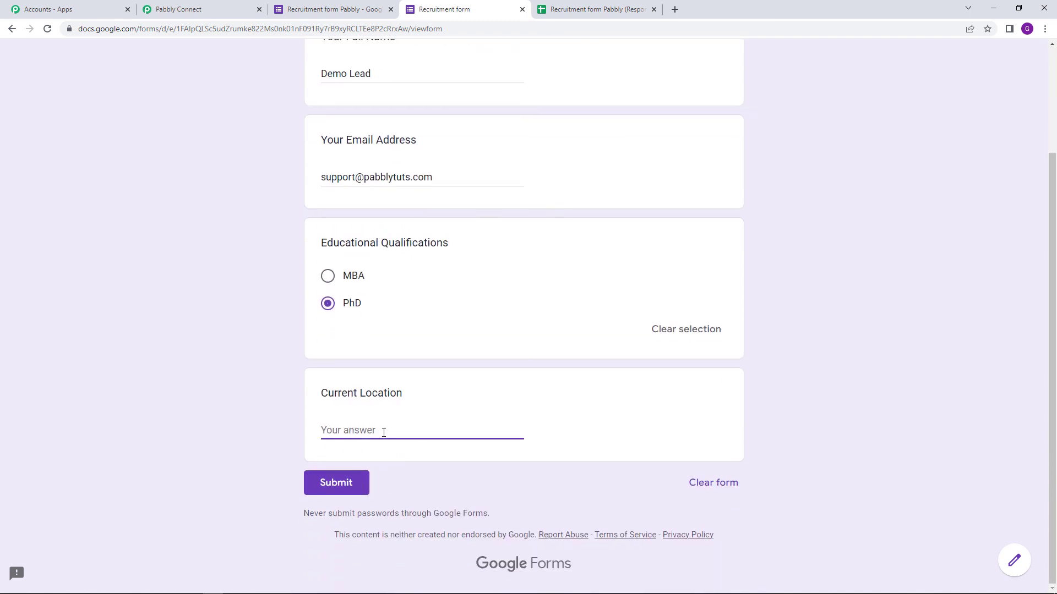
pyautogui.write('XYZ Place')
pyautogui.click(208, 417)
pyautogui.scroll(2, 290, 366)
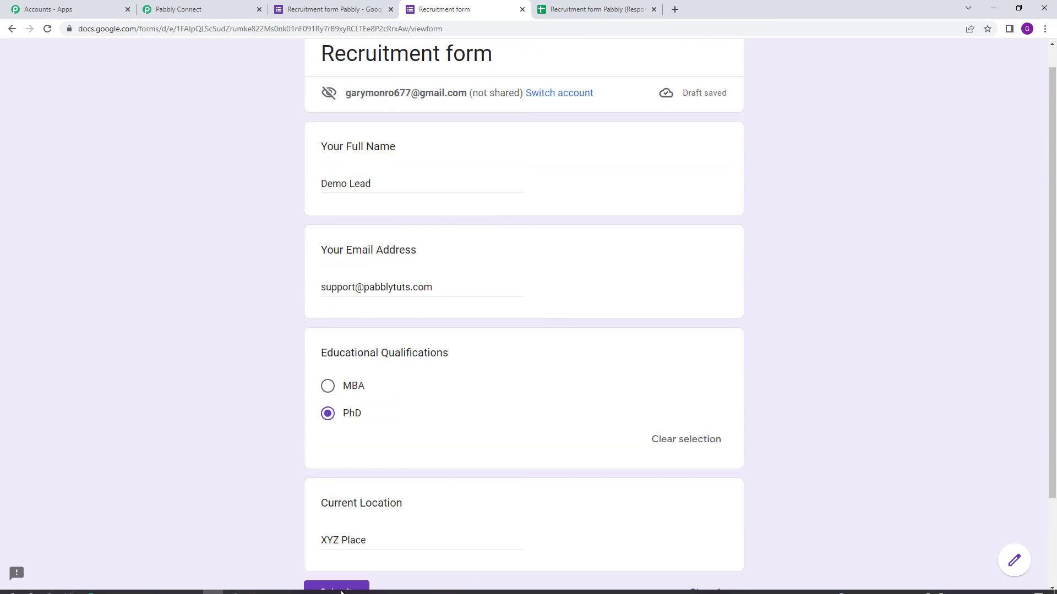
pyautogui.click(254, 586)
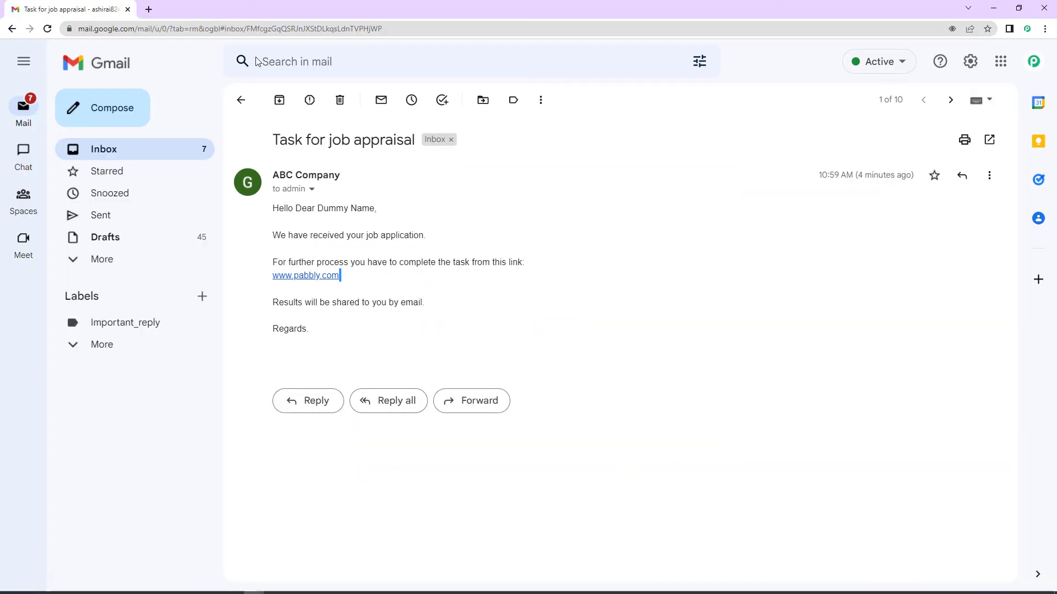
# Check the Gmail inbox, then return to the filled Recruitment form and scroll to Submit.
pyautogui.click(136, 156)
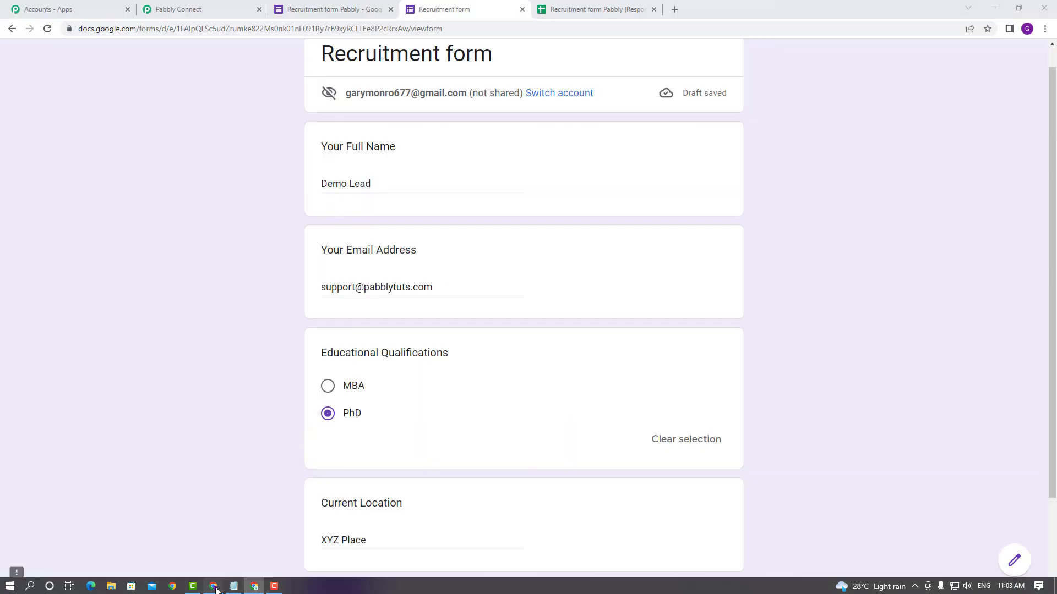
pyautogui.click(214, 588)
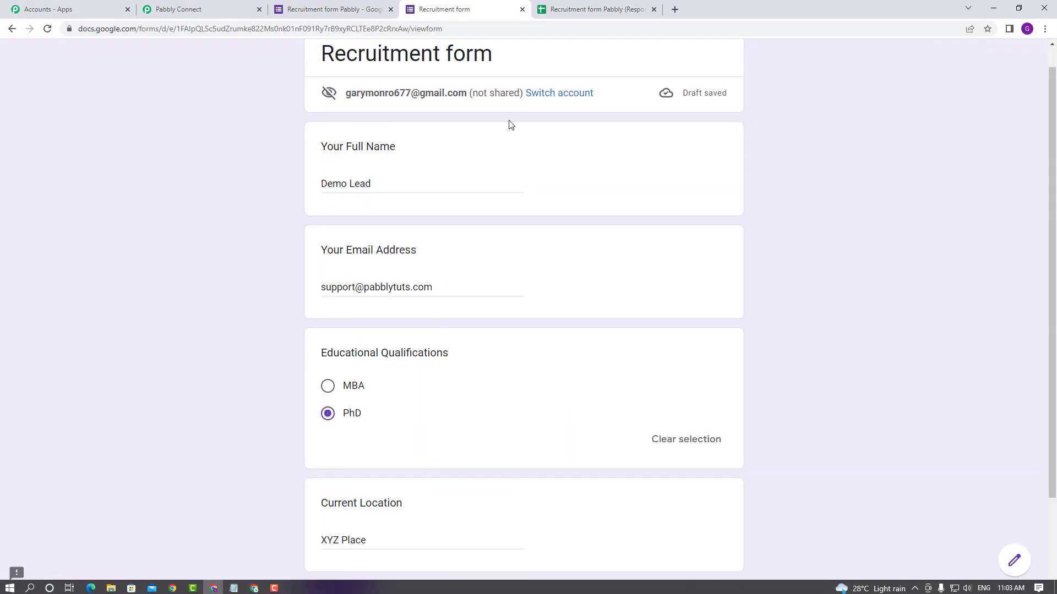
pyautogui.doubleClick(371, 289)
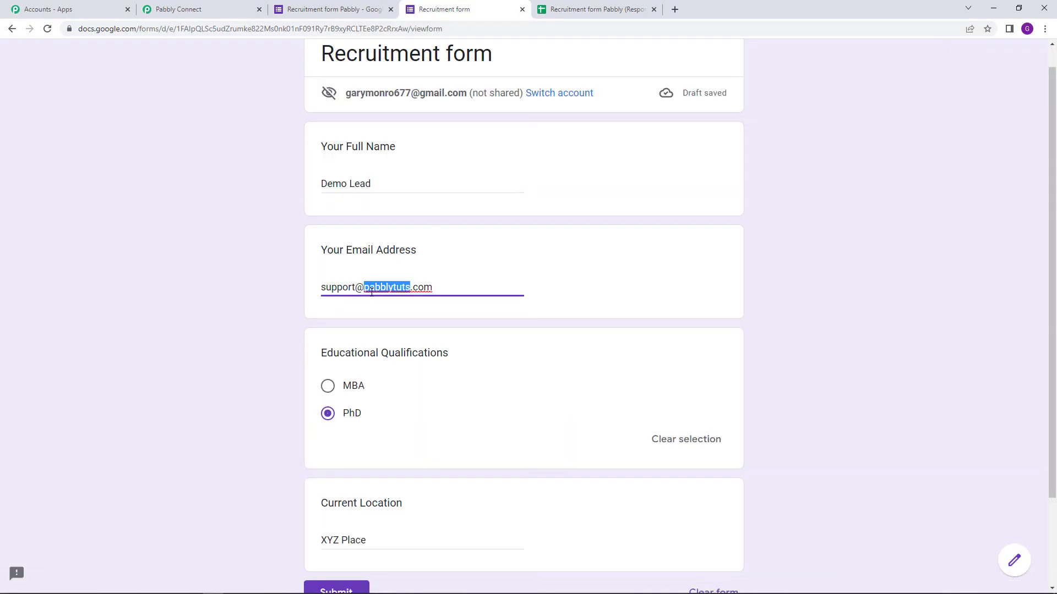
pyautogui.click(786, 284)
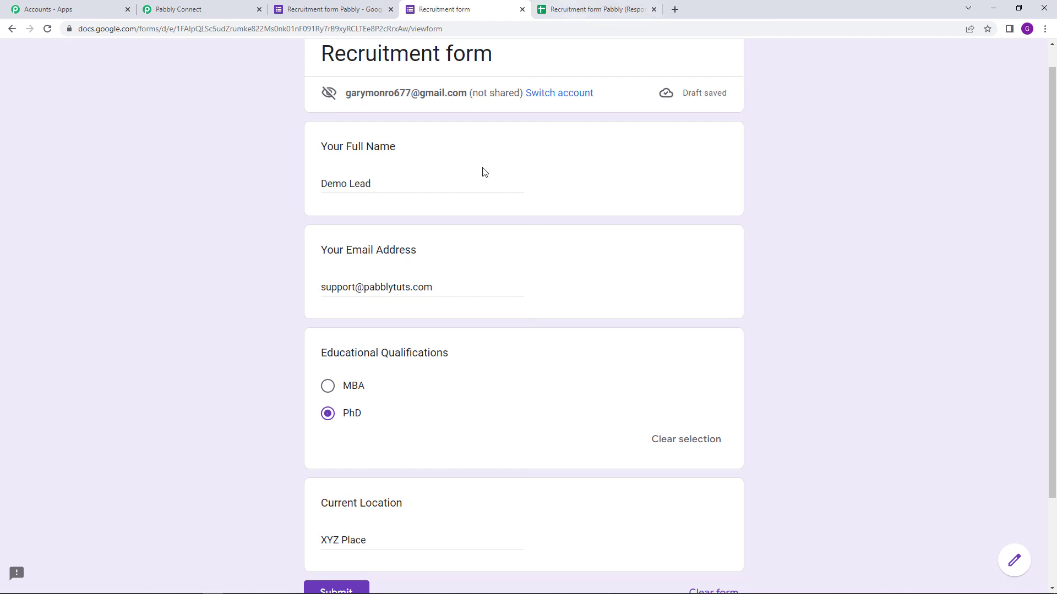
pyautogui.click(253, 586)
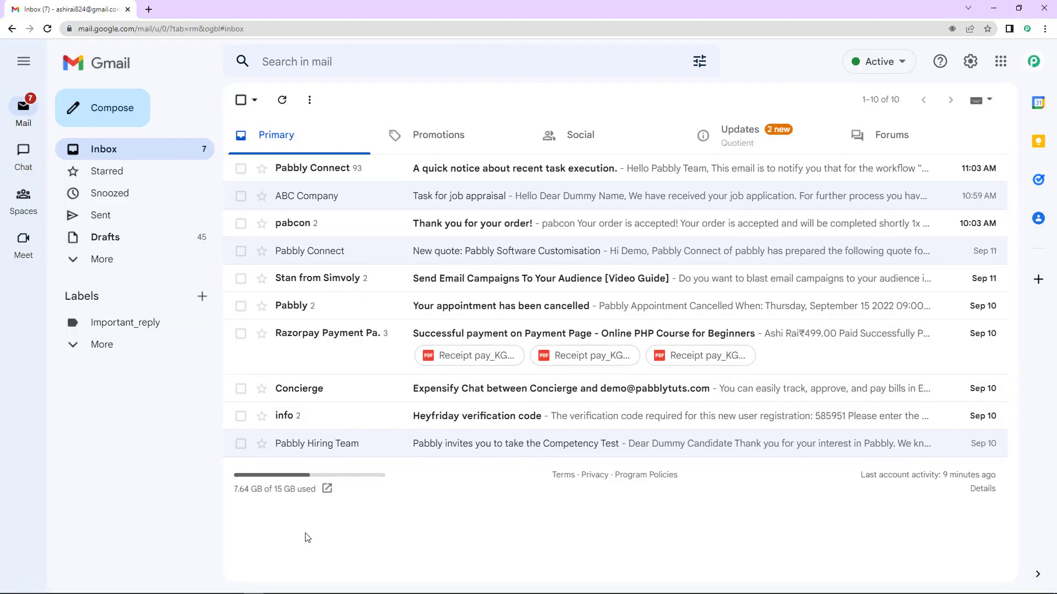
pyautogui.click(219, 587)
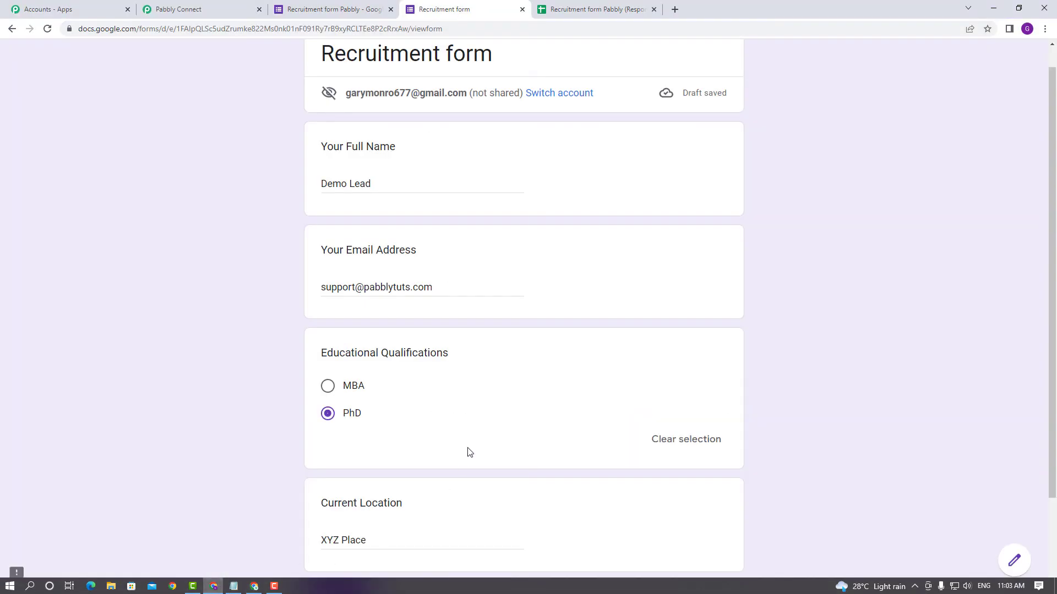
pyautogui.scroll(-2, 467, 450)
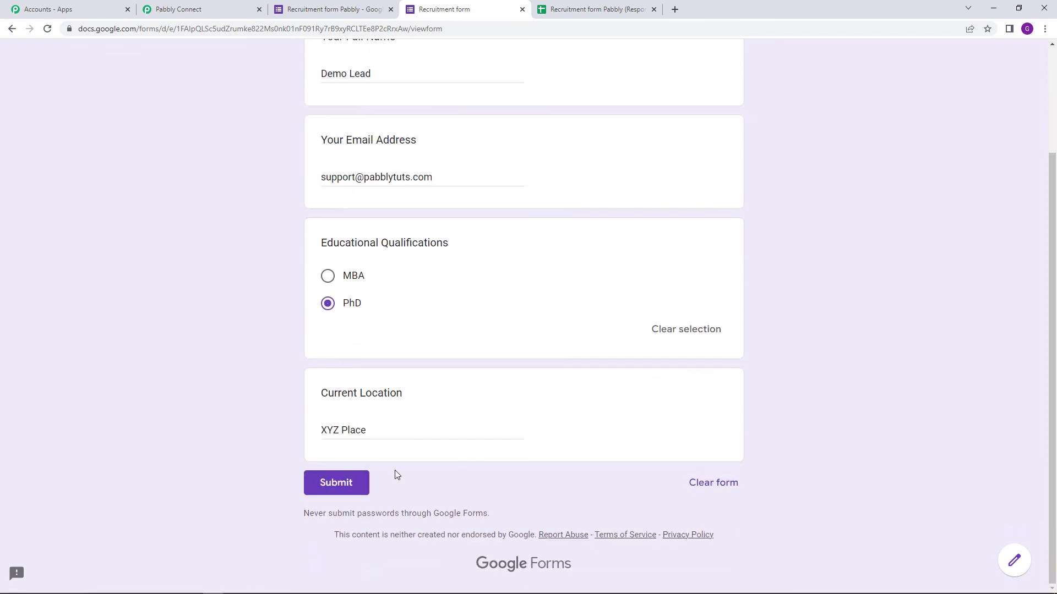
# Submit the PhD test response and switch to Gmail to look for the new email.
pyautogui.click(336, 483)
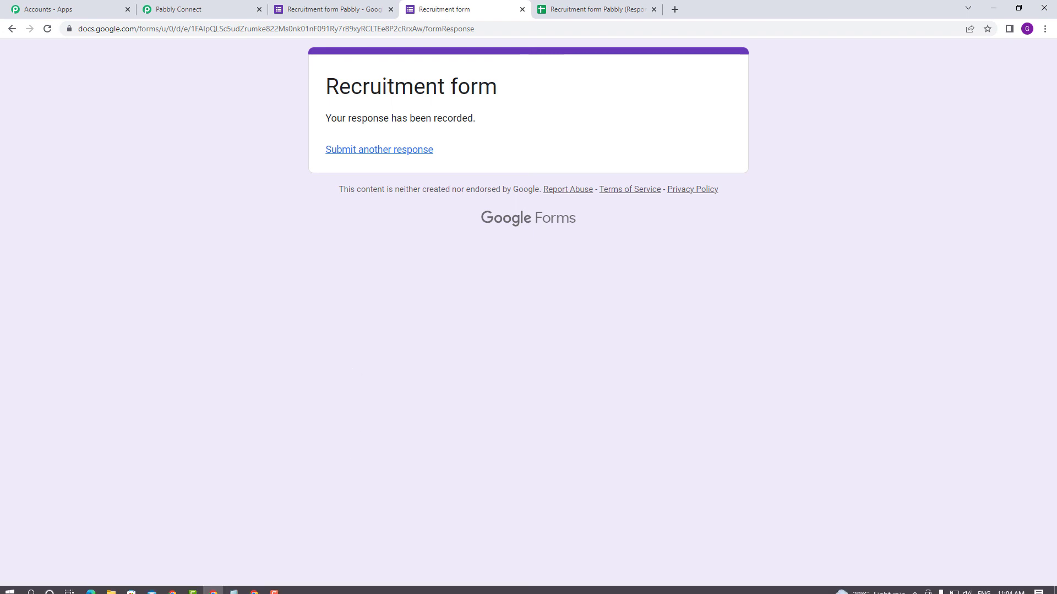
pyautogui.click(254, 586)
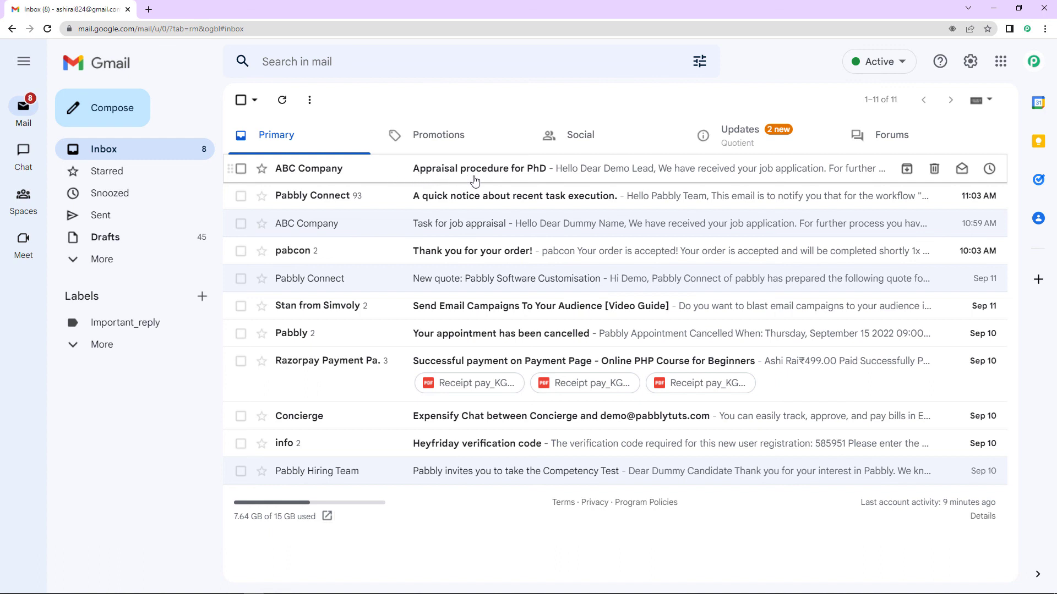
# Open and read the 'Appraisal procedure for PhD' email greeting the applicant by name.
pyautogui.click(537, 174)
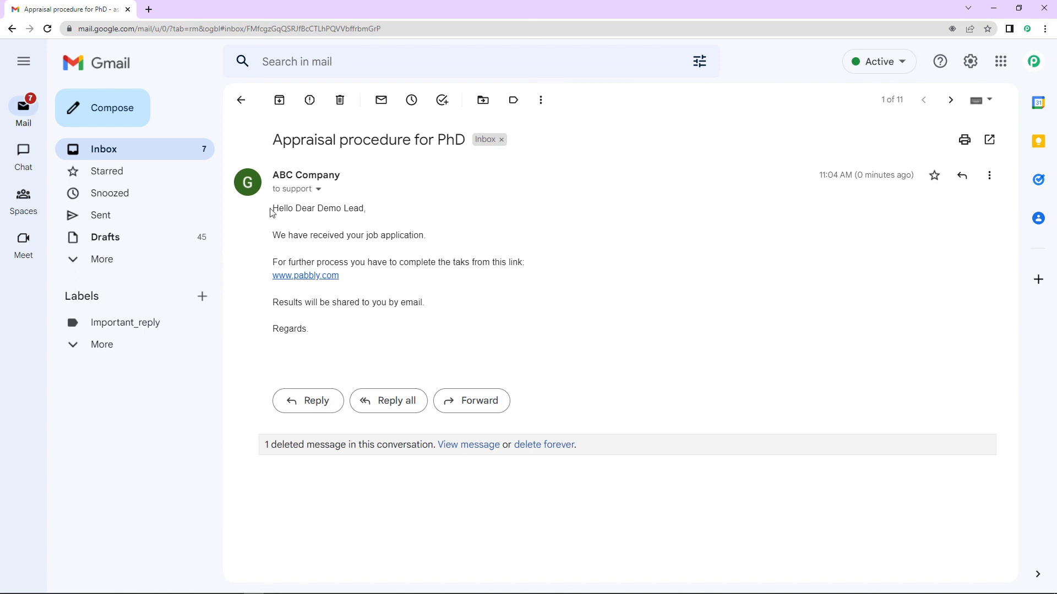
pyautogui.moveTo(272, 208); pyautogui.dragTo(340, 337)
pyautogui.click(332, 347)
pyautogui.moveTo(300, 191)
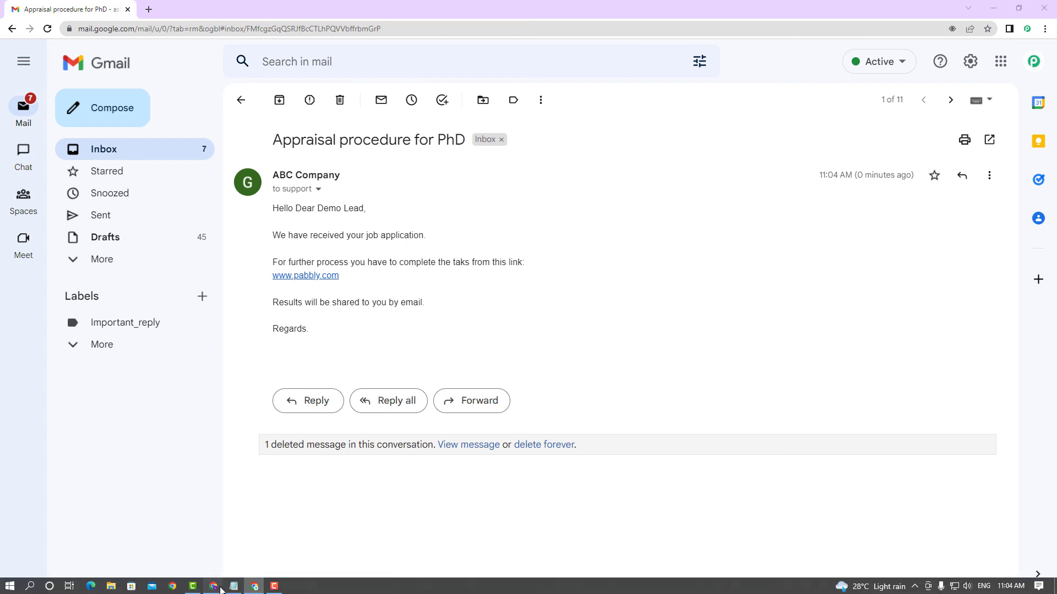
# Confirm the new PhD row in the responses spreadsheet, then return to Pabbly Connect.
pyautogui.click(214, 586)
pyautogui.click(567, 7)
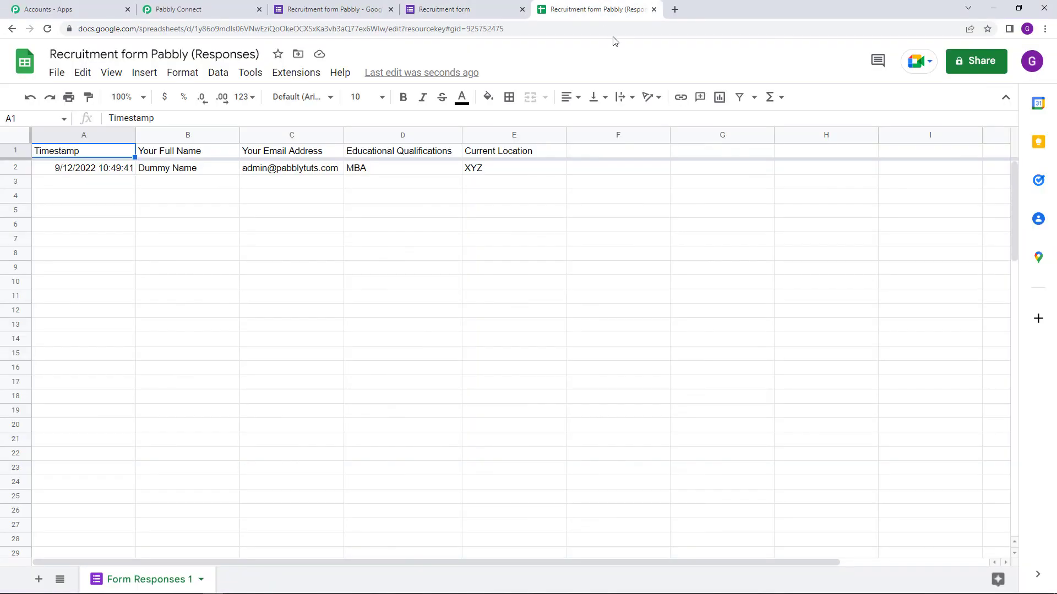
pyautogui.click(227, 8)
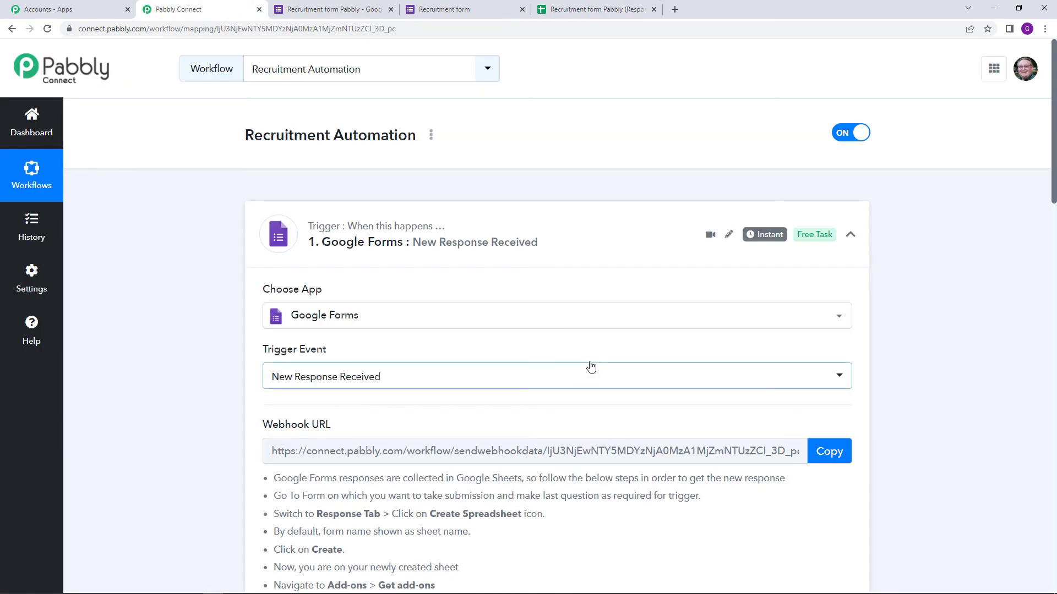
# Open the Share Workflow Link dialog from the Recruitment Automation workflow's options menu.
pyautogui.scroll(-3, 643, 369)
pyautogui.scroll(3, 643, 369)
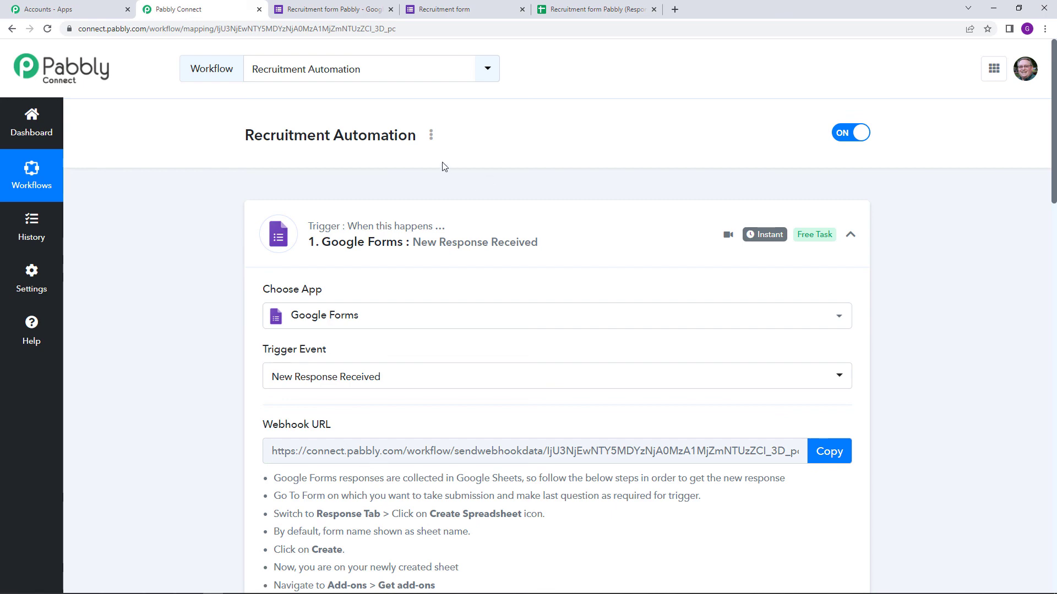
pyautogui.click(430, 136)
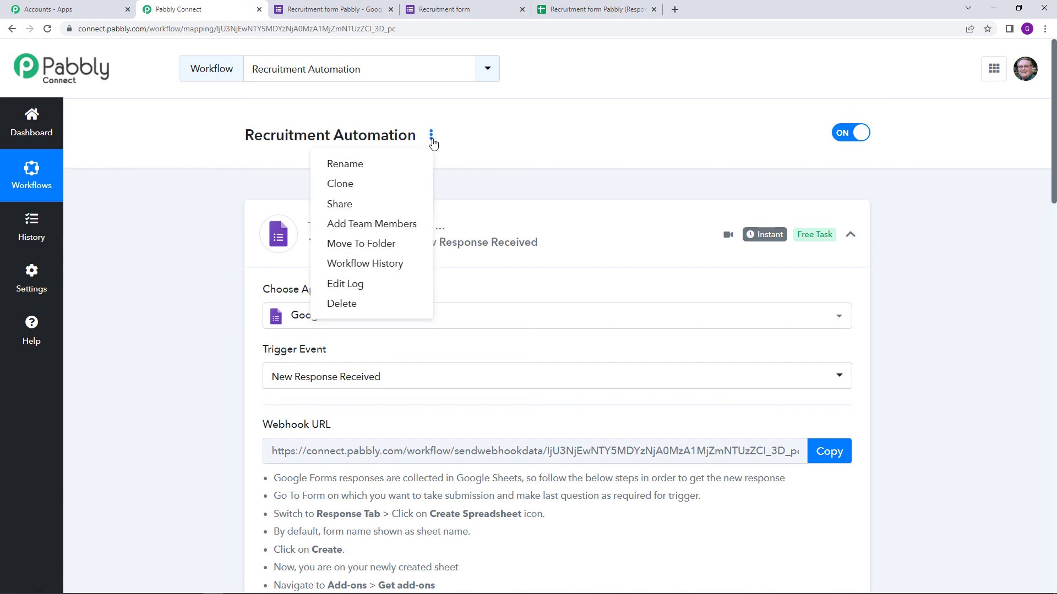
pyautogui.click(416, 207)
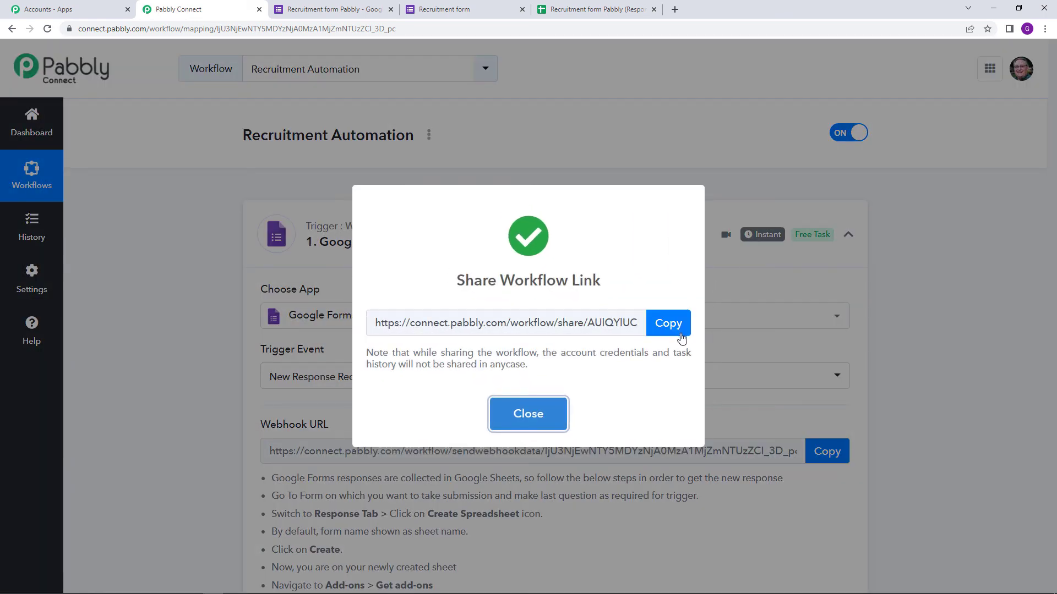